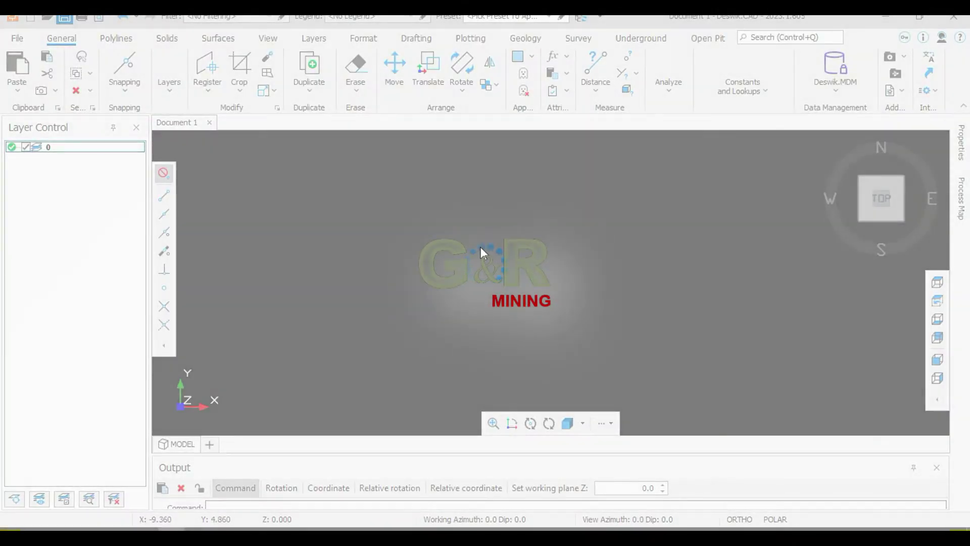
Save the new drawing as Secuencia_ug.duf in the vein_ms folder
{"action": "type", "text": "S"}
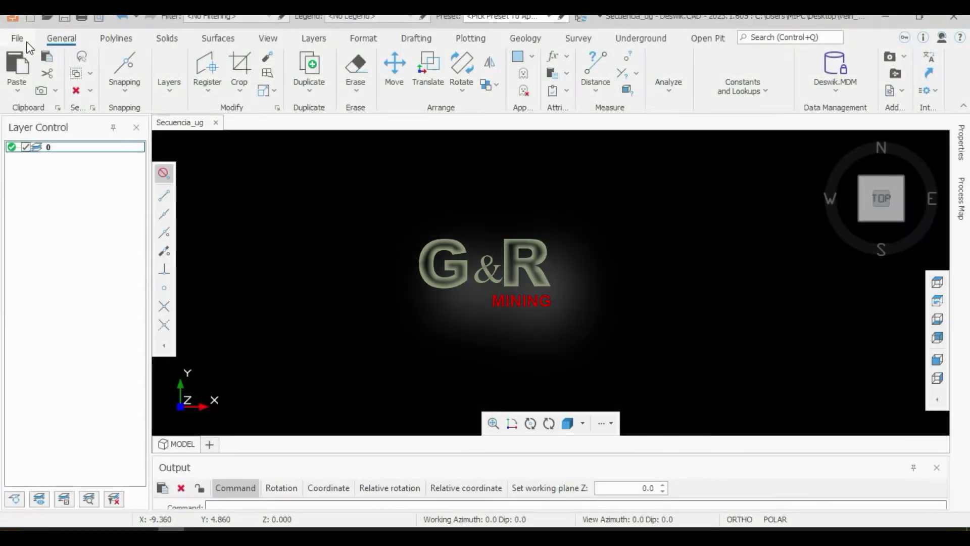
Import the MineSight vein file Vein01.msr so it appears on a VEIN01 layer
{"action": "left_click", "coordinate": [21, 38]}
{"action": "left_click", "coordinate": [62, 257]}
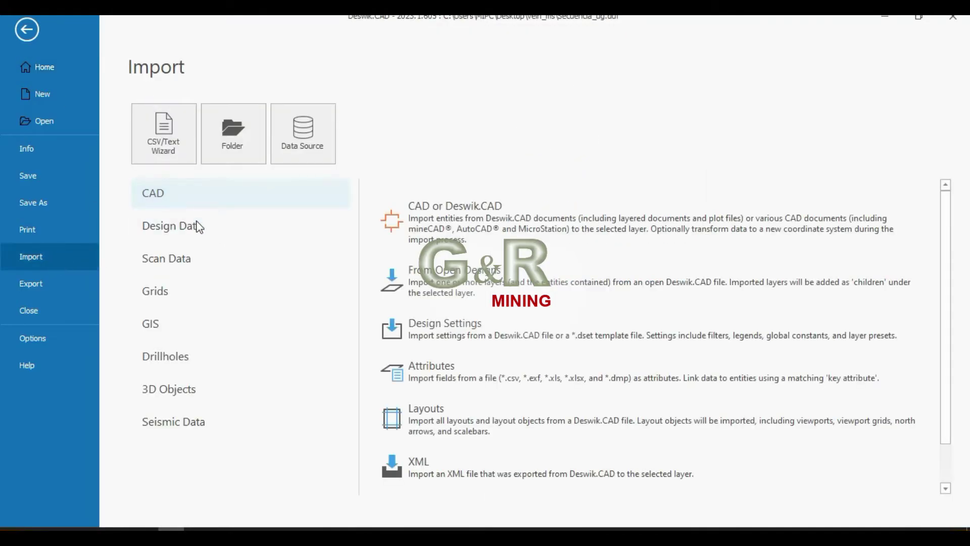
{"action": "left_click", "coordinate": [192, 236]}
{"action": "scroll", "coordinate": [479, 303], "scroll_direction": "down", "scroll_amount": 5}
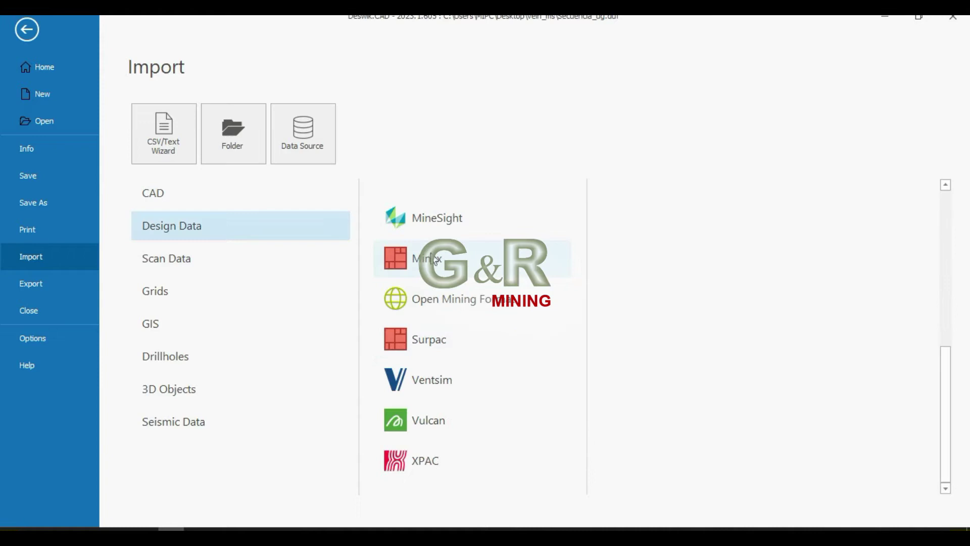
{"action": "left_click", "coordinate": [429, 214]}
{"action": "left_click", "coordinate": [689, 266]}
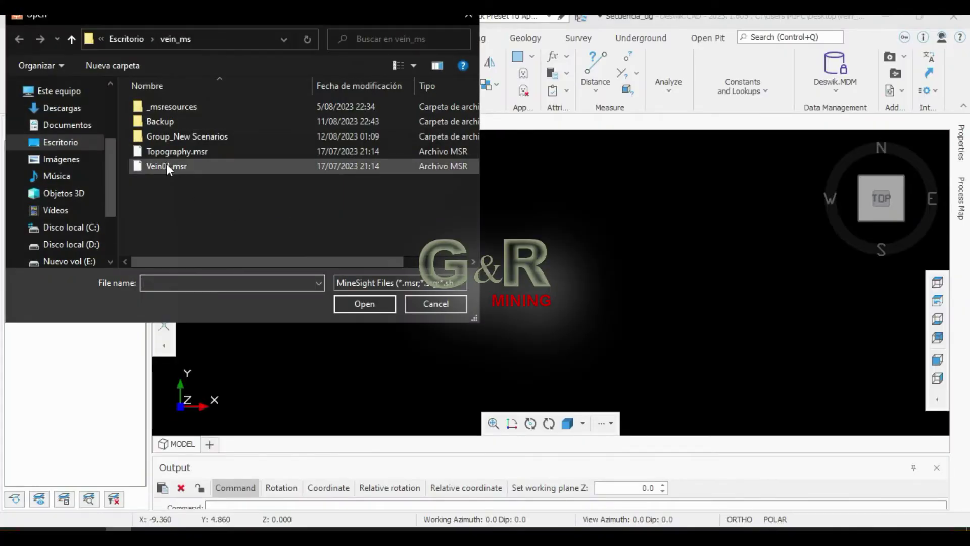
{"action": "double_click", "coordinate": [166, 163]}
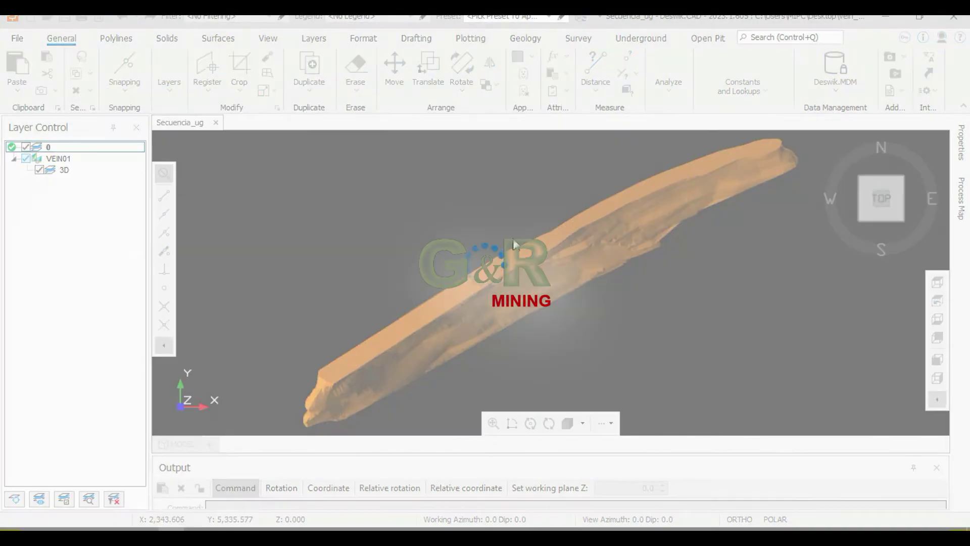
{"action": "scroll", "coordinate": [576, 258], "scroll_direction": "down", "scroll_amount": 5}
{"action": "scroll", "coordinate": [576, 258], "scroll_direction": "up", "scroll_amount": 3}
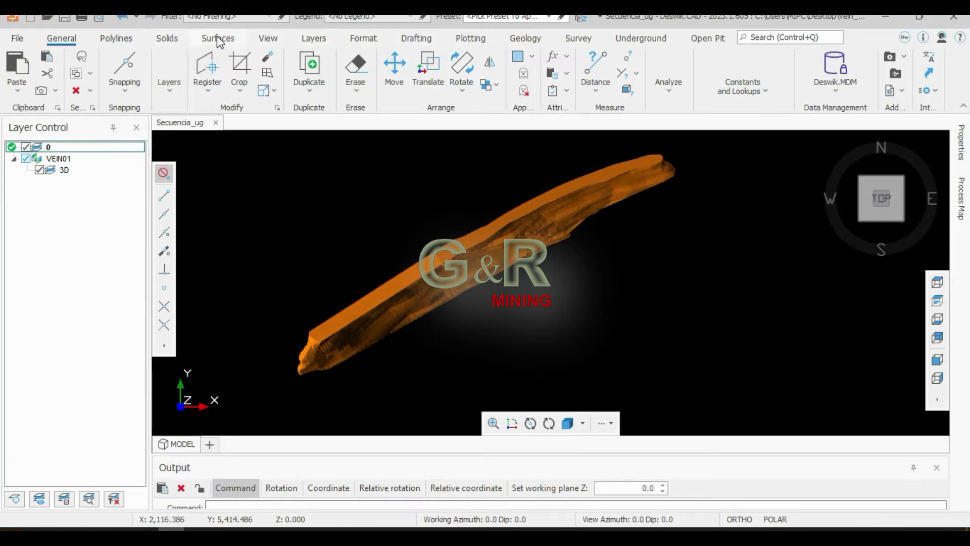
Browse the ribbon tool groups, ending on the Geology and block model tools
{"action": "left_click", "coordinate": [309, 38]}
{"action": "left_click", "coordinate": [360, 38]}
{"action": "left_click", "coordinate": [415, 38]}
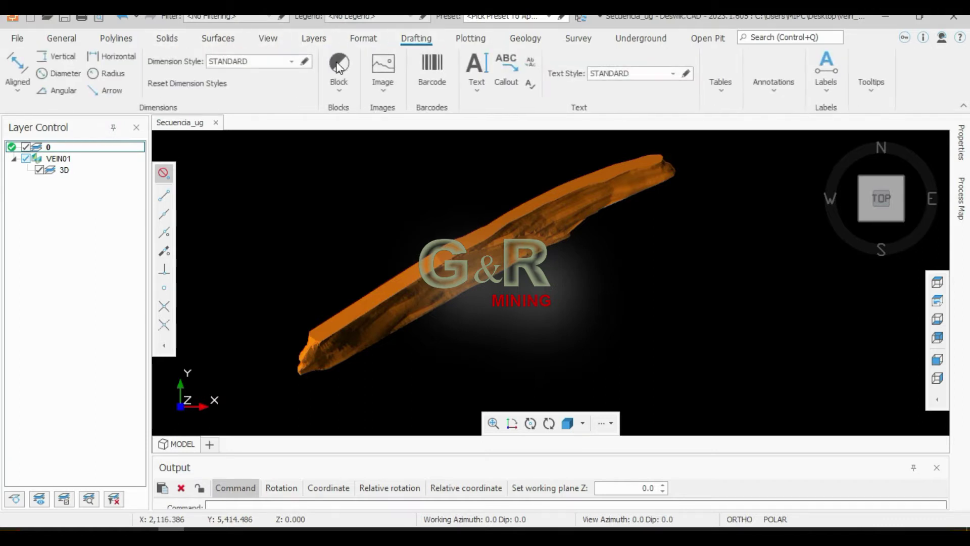
{"action": "left_click", "coordinate": [468, 39]}
{"action": "left_click", "coordinate": [525, 38]}
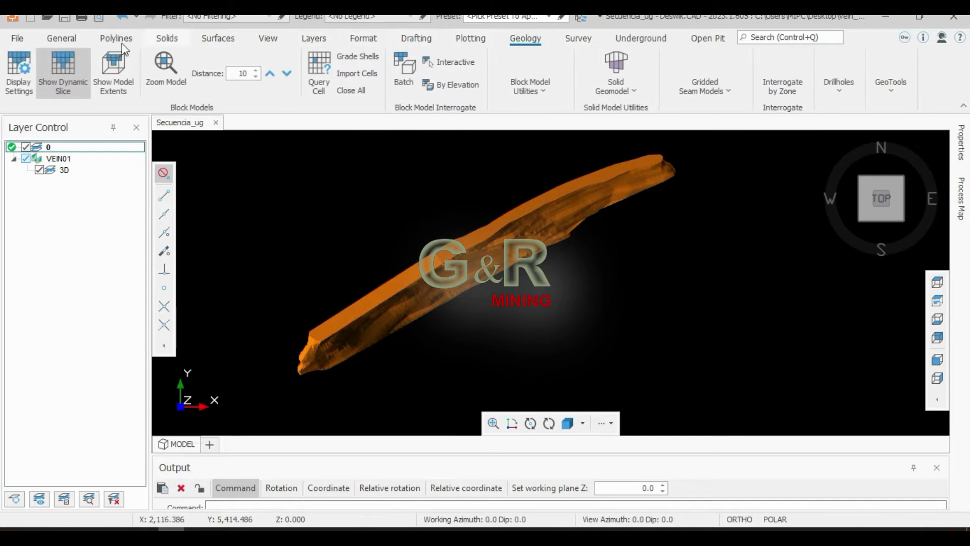
Add display Slice 1 with Shell visualization and block model mb2.dm
{"action": "left_click", "coordinate": [16, 91]}
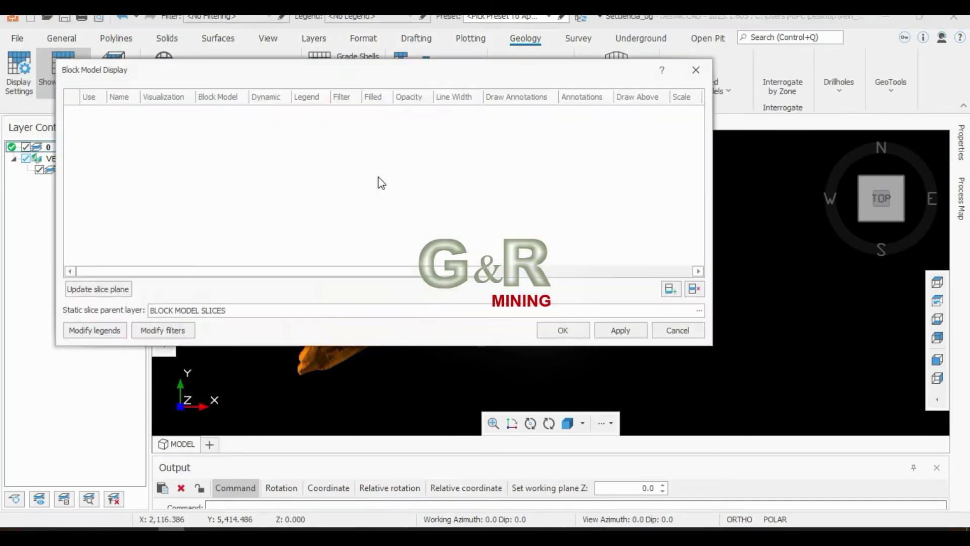
{"action": "left_click", "coordinate": [669, 289]}
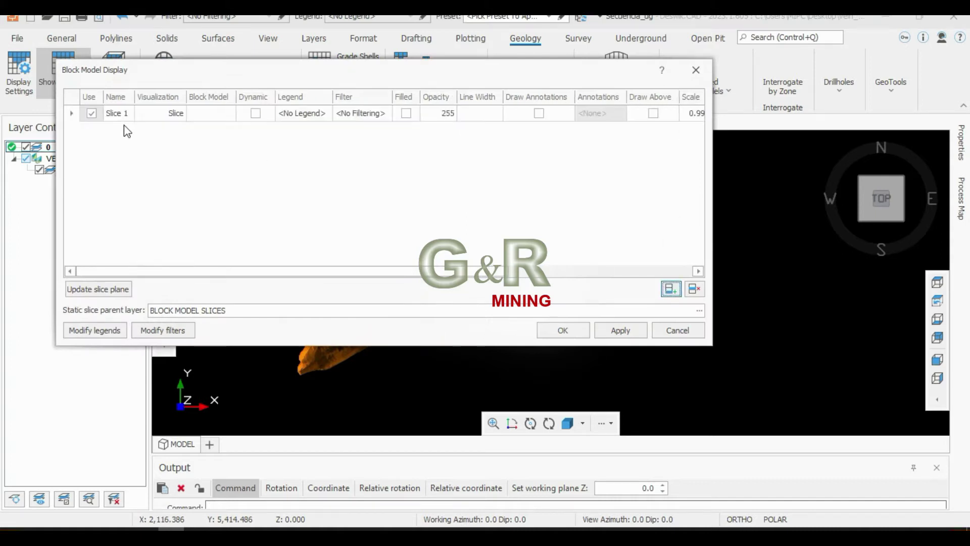
{"action": "left_click", "coordinate": [162, 112]}
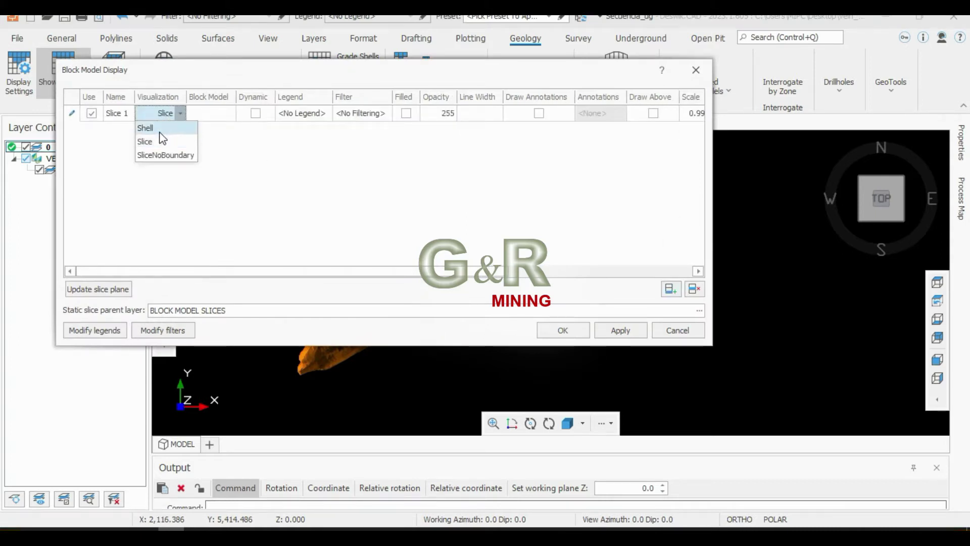
{"action": "left_click", "coordinate": [157, 126]}
{"action": "left_click", "coordinate": [215, 118]}
{"action": "left_click", "coordinate": [216, 114]}
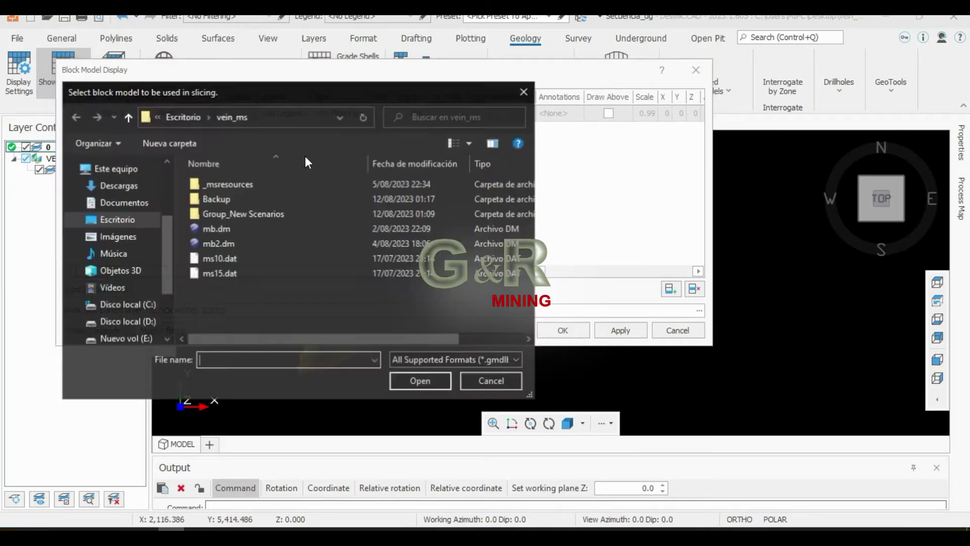
{"action": "double_click", "coordinate": [206, 241]}
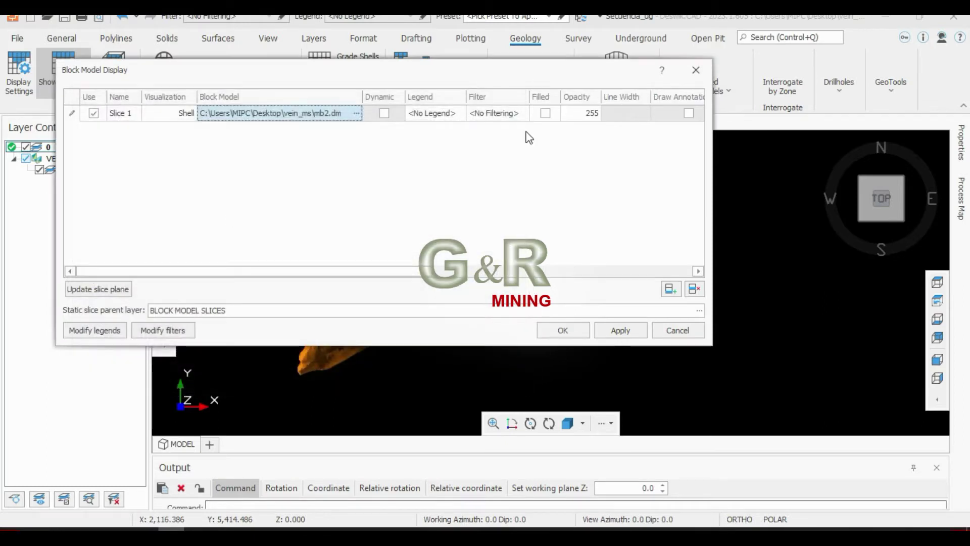
Open the legend editor from Slice 1's legend and filter columns
{"action": "left_click", "coordinate": [446, 117]}
{"action": "left_click", "coordinate": [492, 113]}
{"action": "left_click", "coordinate": [101, 330]}
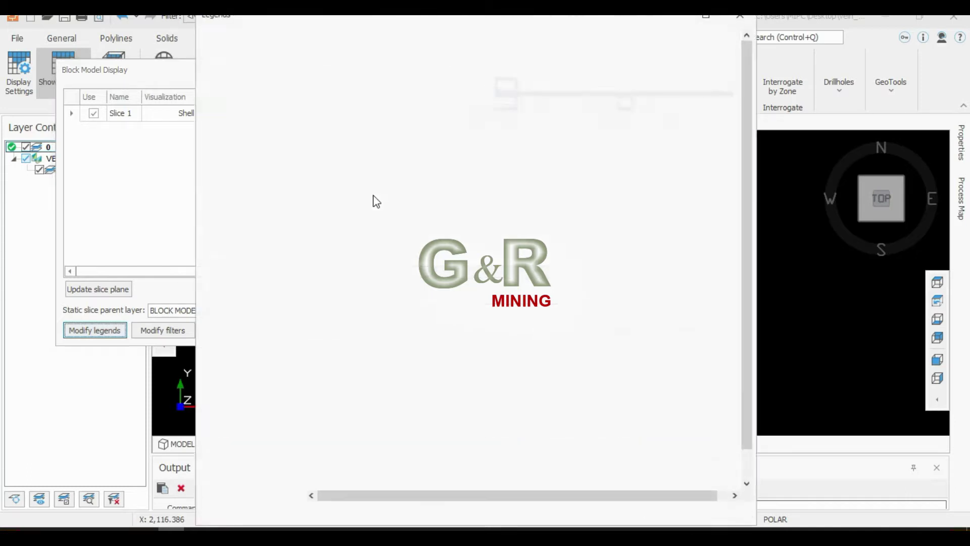
Create a new legend named au, removing the stray single bin
{"action": "left_click", "coordinate": [212, 42]}
{"action": "type", "text": "au"}
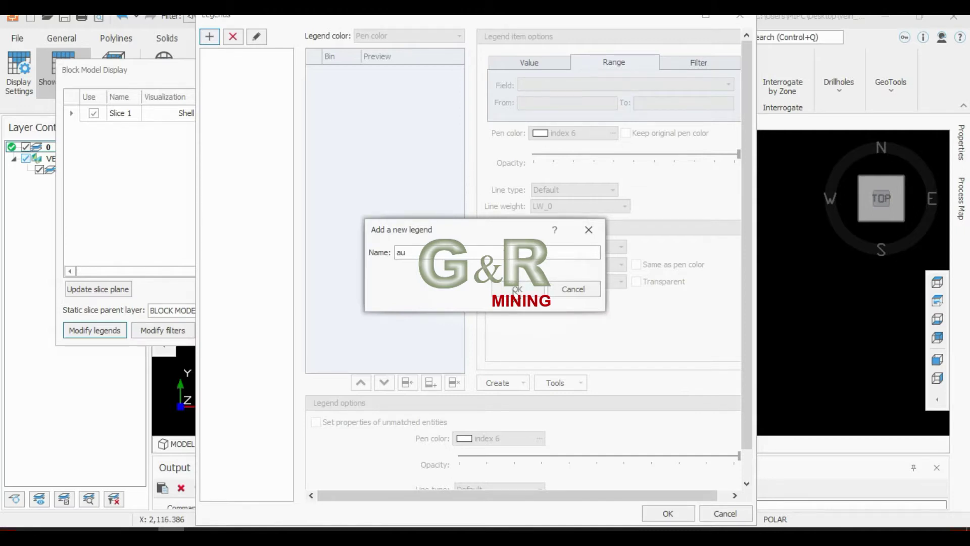
{"action": "left_click", "coordinate": [517, 289]}
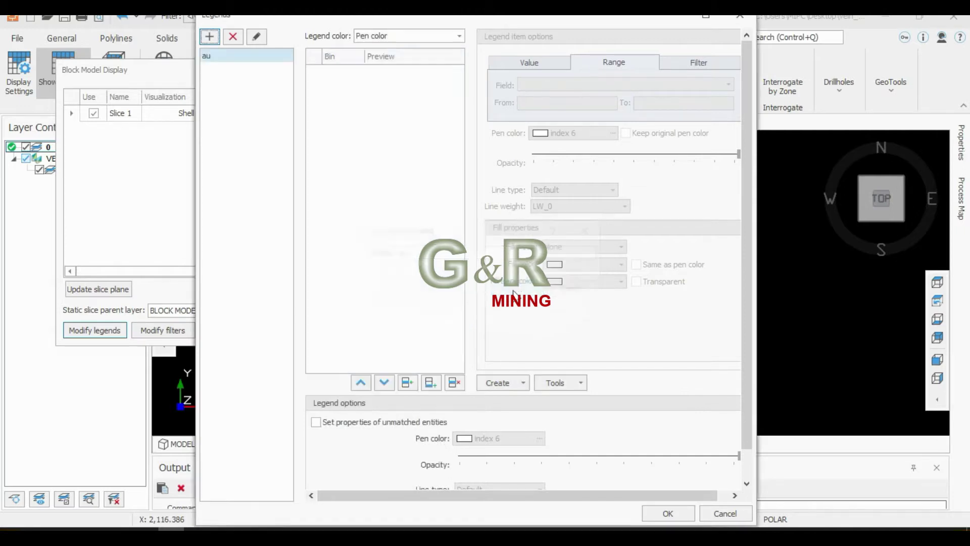
{"action": "left_click", "coordinate": [432, 381]}
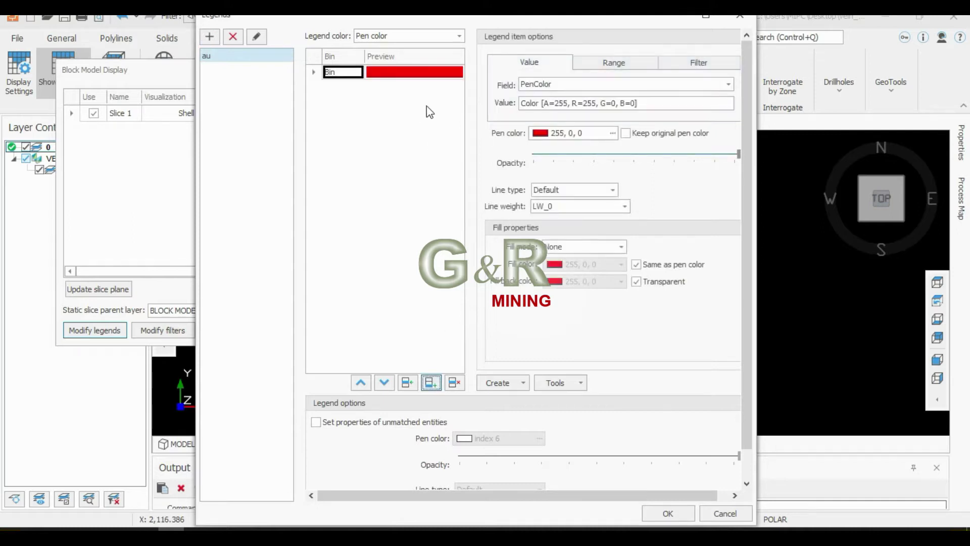
{"action": "left_click", "coordinate": [454, 383]}
Fill the au legend with ten AU range bins from 0 up to 9.45+
{"action": "left_click", "coordinate": [499, 382]}
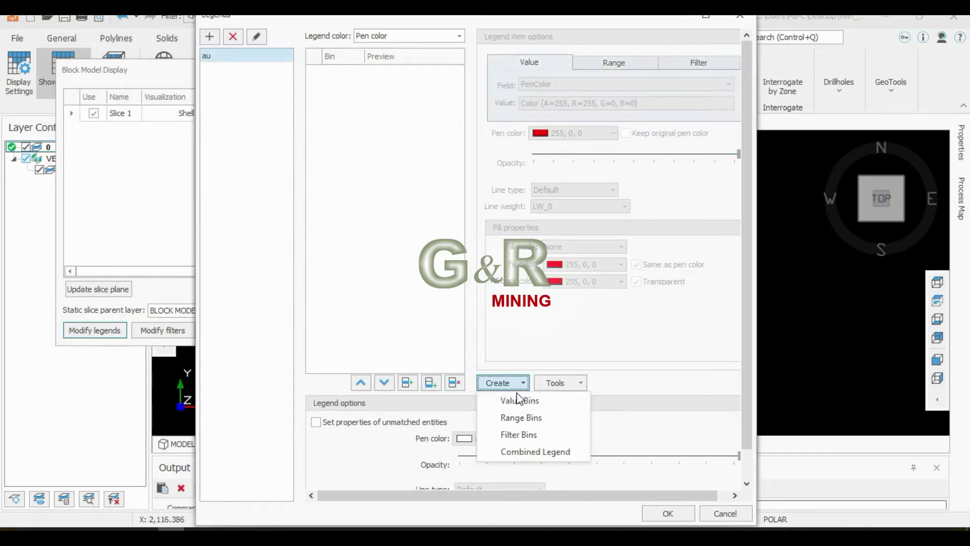
{"action": "left_click", "coordinate": [521, 417]}
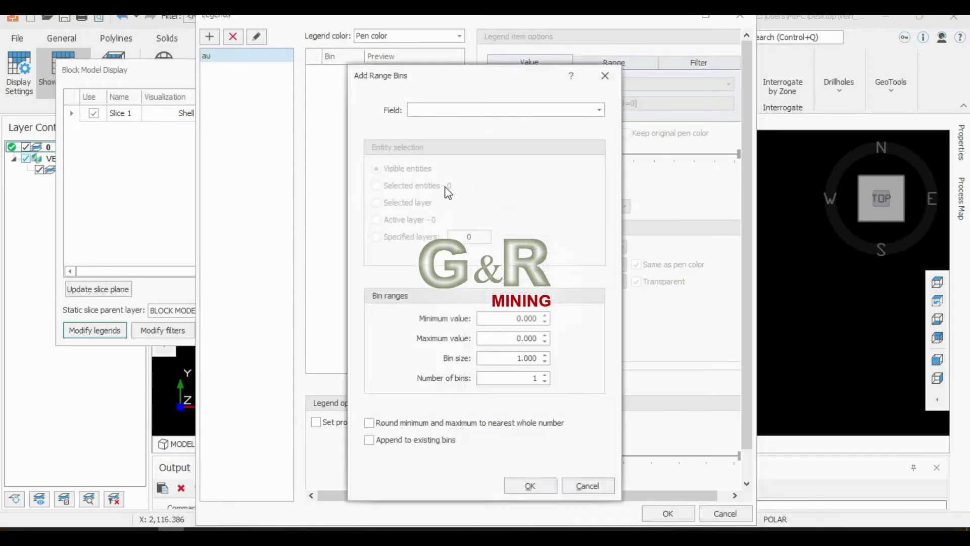
{"action": "left_click", "coordinate": [596, 114]}
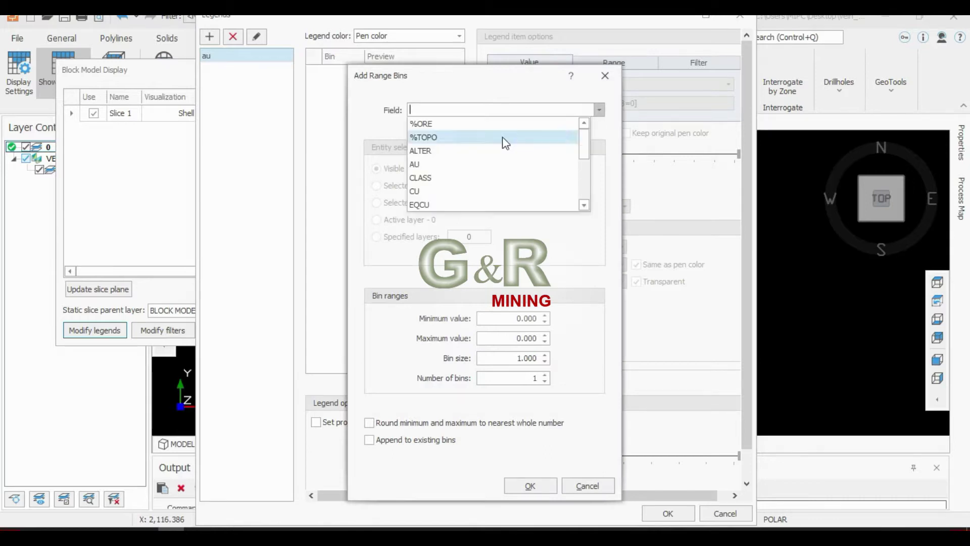
{"action": "left_click", "coordinate": [465, 164]}
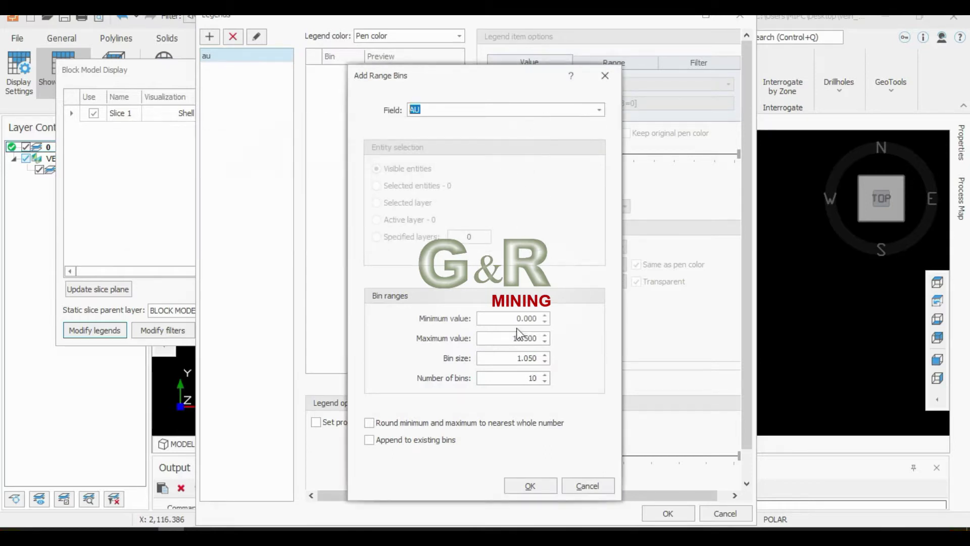
{"action": "left_click", "coordinate": [529, 485]}
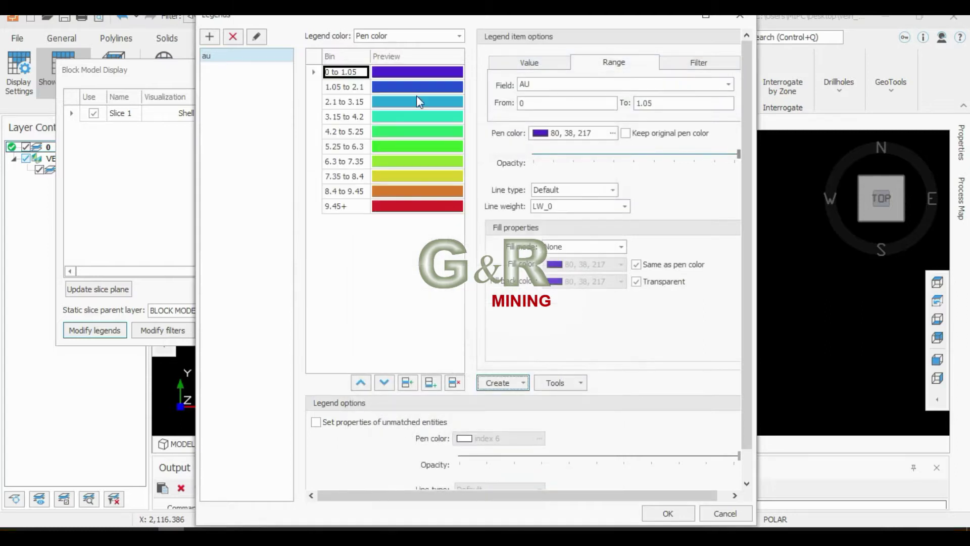
{"action": "left_click", "coordinate": [668, 514]}
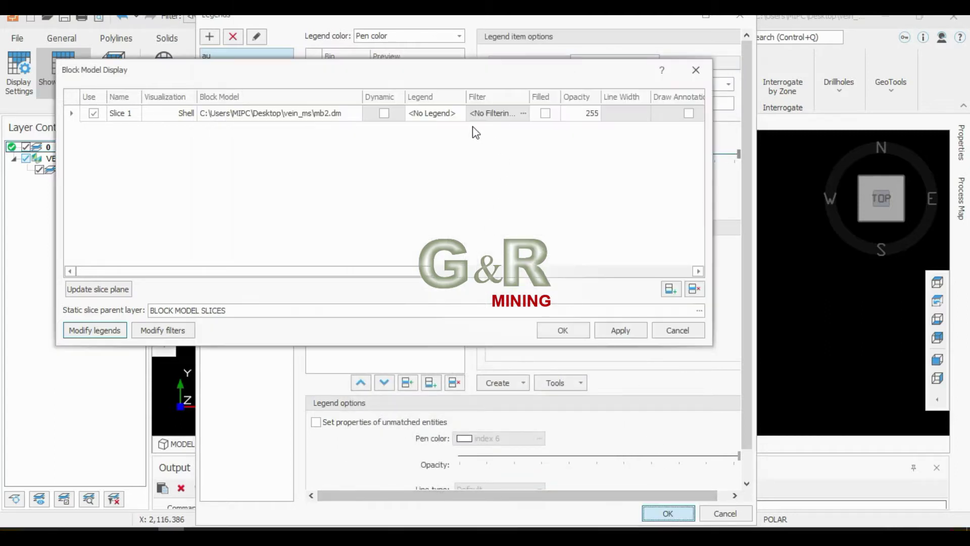
Assign the au legend to Slice 1
{"action": "left_click", "coordinate": [456, 114]}
{"action": "left_click", "coordinate": [459, 113]}
{"action": "left_click", "coordinate": [191, 332]}
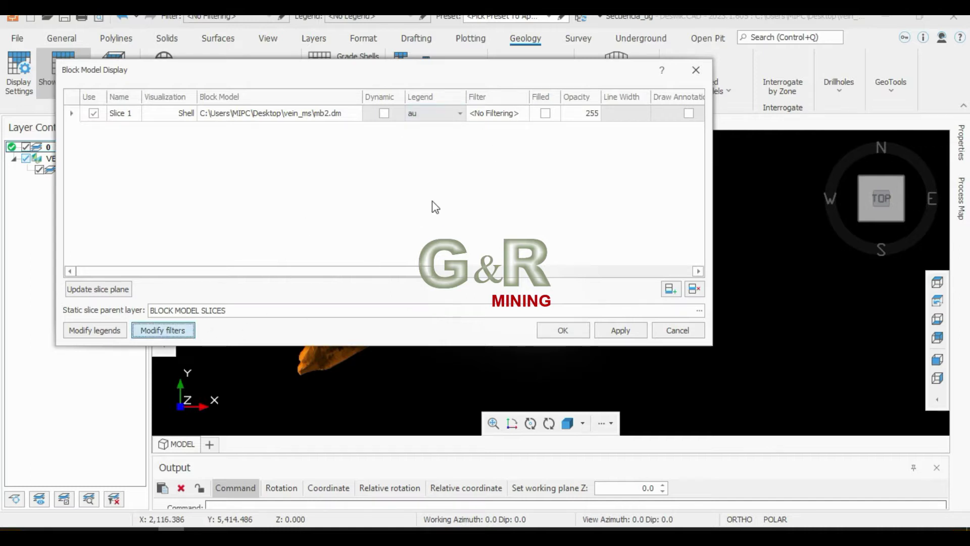
Create filter au>1 with the condition AU >= 1 and save it
{"action": "left_click", "coordinate": [344, 98]}
{"action": "type", "text": "au>1"}
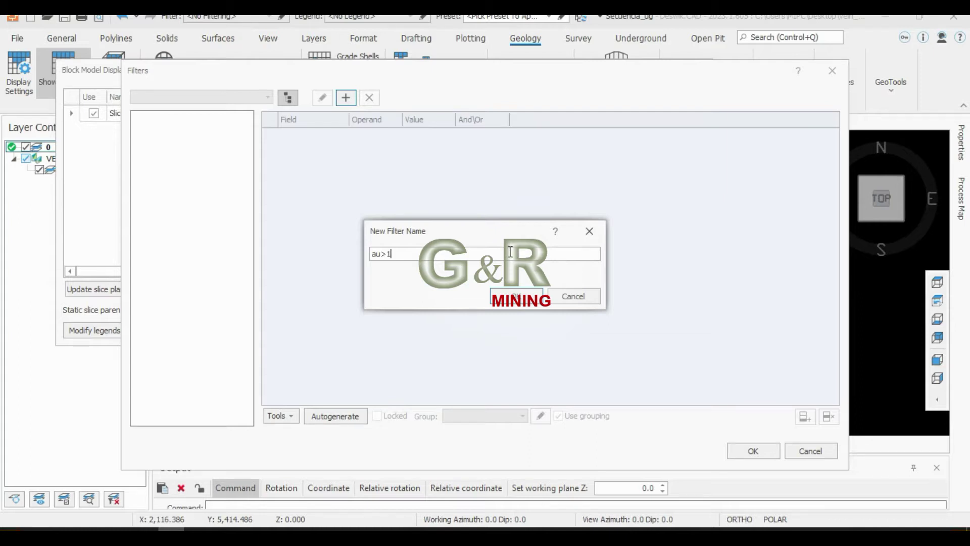
{"action": "left_click", "coordinate": [517, 296]}
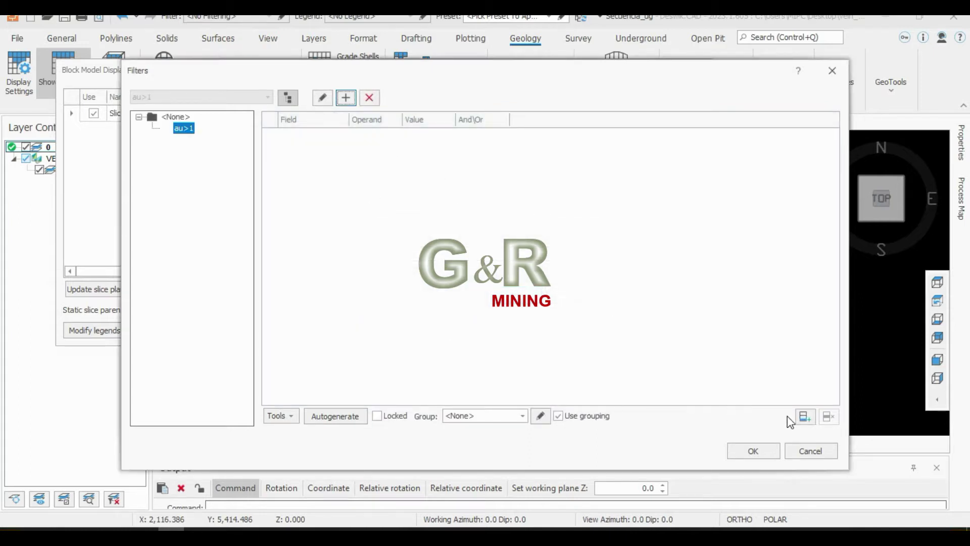
{"action": "left_click", "coordinate": [804, 416]}
{"action": "left_click", "coordinate": [347, 138]}
{"action": "left_click", "coordinate": [316, 191]}
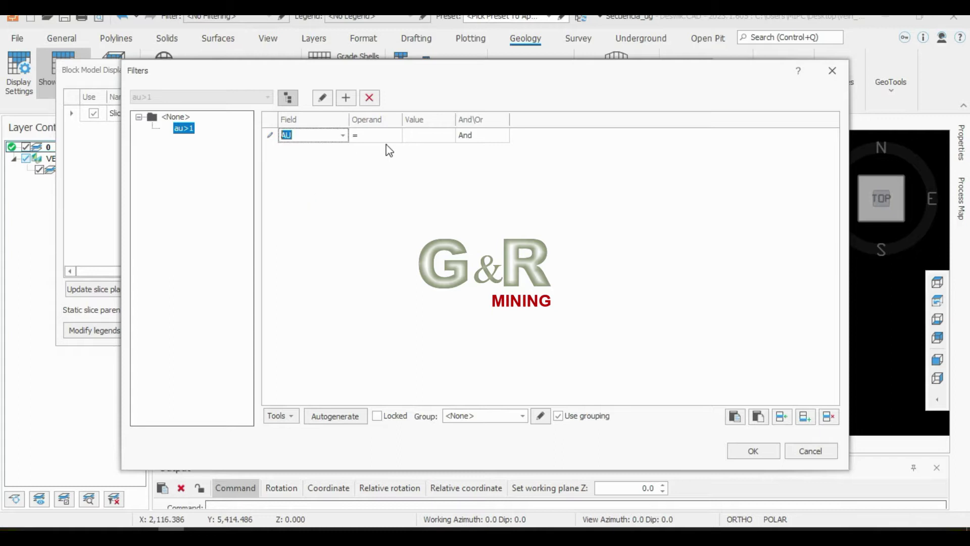
{"action": "left_click", "coordinate": [397, 138]}
{"action": "left_click", "coordinate": [381, 192]}
{"action": "left_click", "coordinate": [428, 137]}
{"action": "type", "text": "1"}
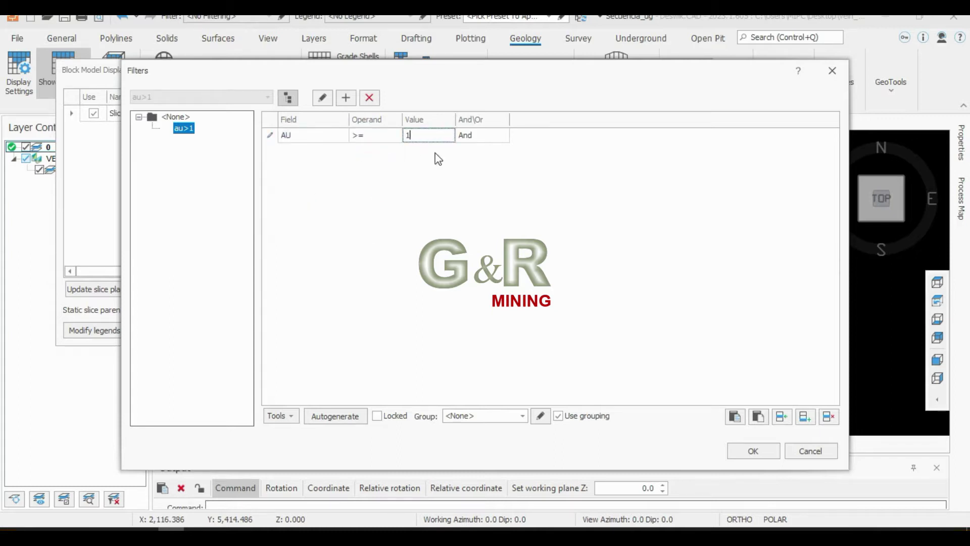
{"action": "left_click", "coordinate": [753, 451]}
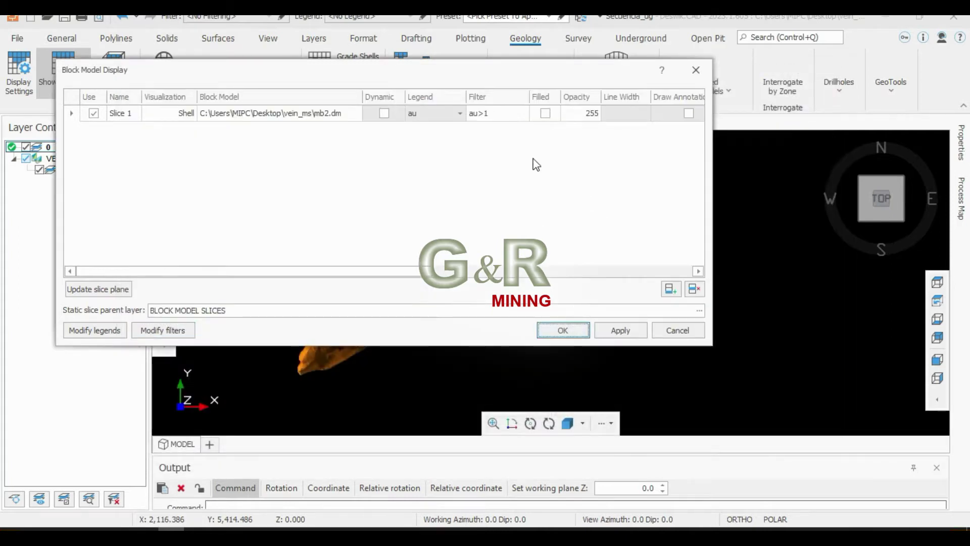
Keep Shell visualization for Slice 1 and apply the block model display
{"action": "mouse_move", "coordinate": [392, 271]}
{"action": "left_mouse_down"}
{"action": "mouse_move", "coordinate": [632, 271]}
{"action": "mouse_move", "coordinate": [239, 255]}
{"action": "left_mouse_up"}
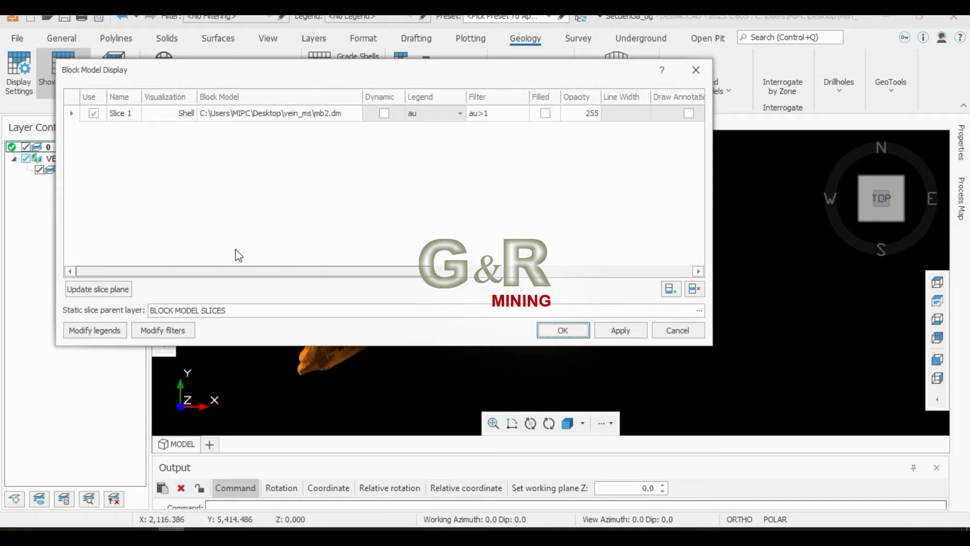
{"action": "left_click", "coordinate": [178, 113]}
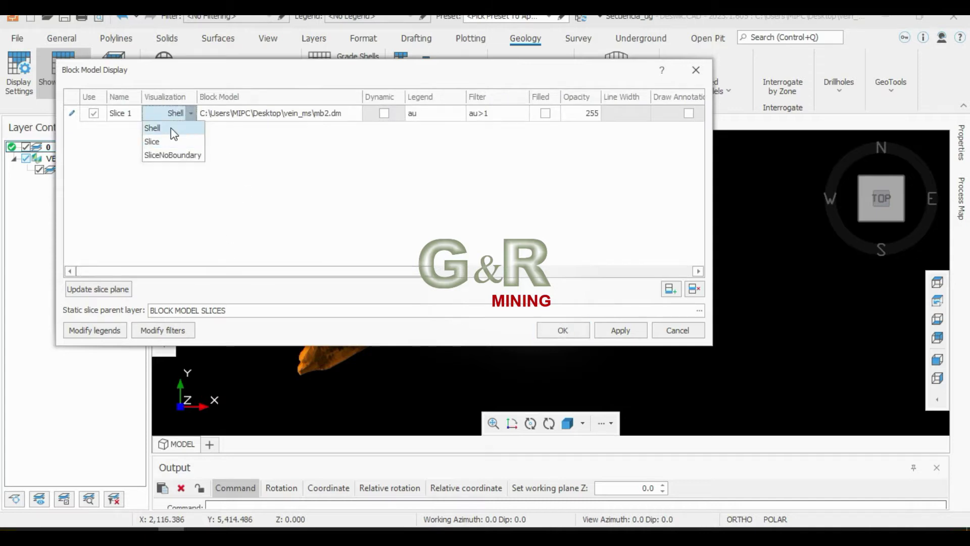
{"action": "left_click", "coordinate": [170, 128]}
{"action": "left_click", "coordinate": [566, 332]}
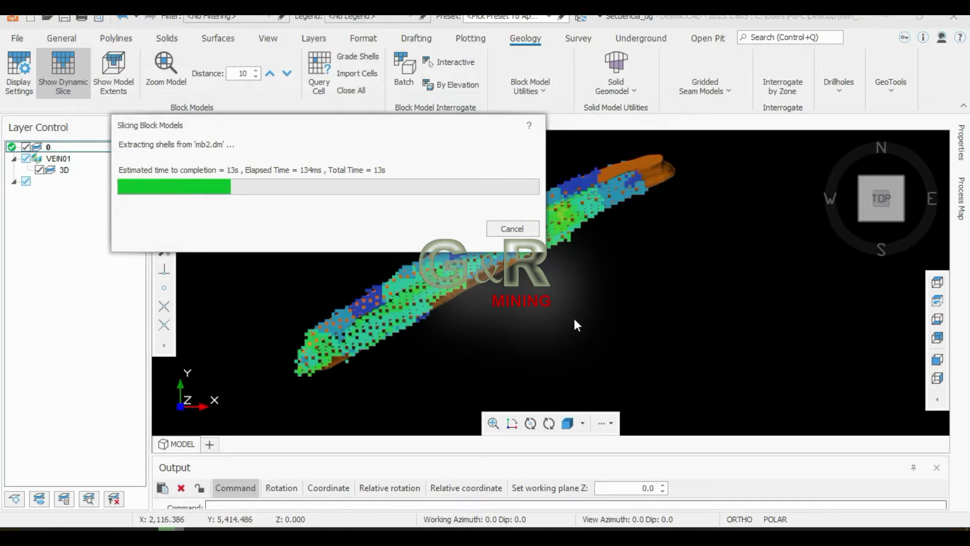
Orbit the AU-coloured shell inside the vein, toggle SLICE 1, and return to top view
{"action": "scroll", "coordinate": [574, 231], "scroll_direction": "up", "scroll_amount": 3}
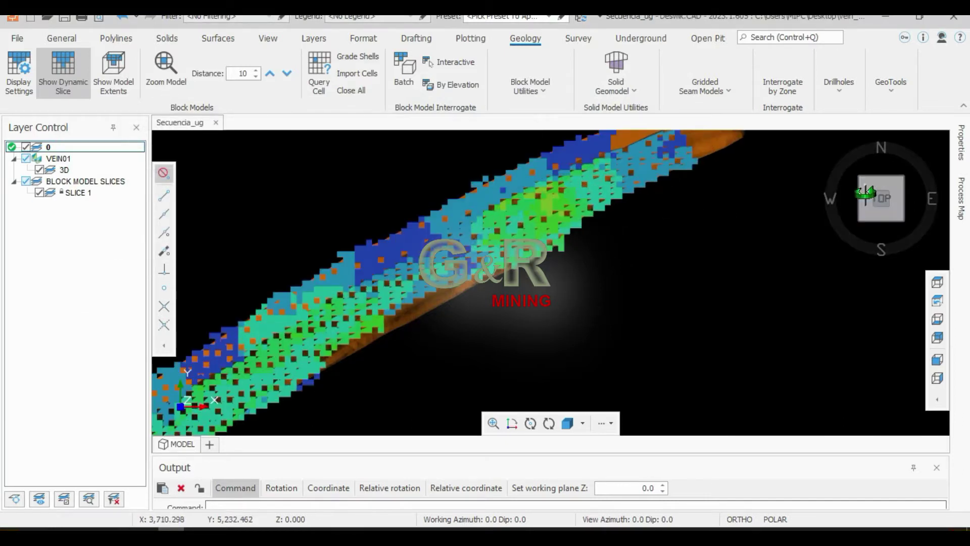
{"action": "middle_click_drag", "start_coordinate": [575, 231], "coordinate": [706, 233], "text": "shift"}
{"action": "scroll", "coordinate": [465, 205], "scroll_direction": "down", "scroll_amount": 1}
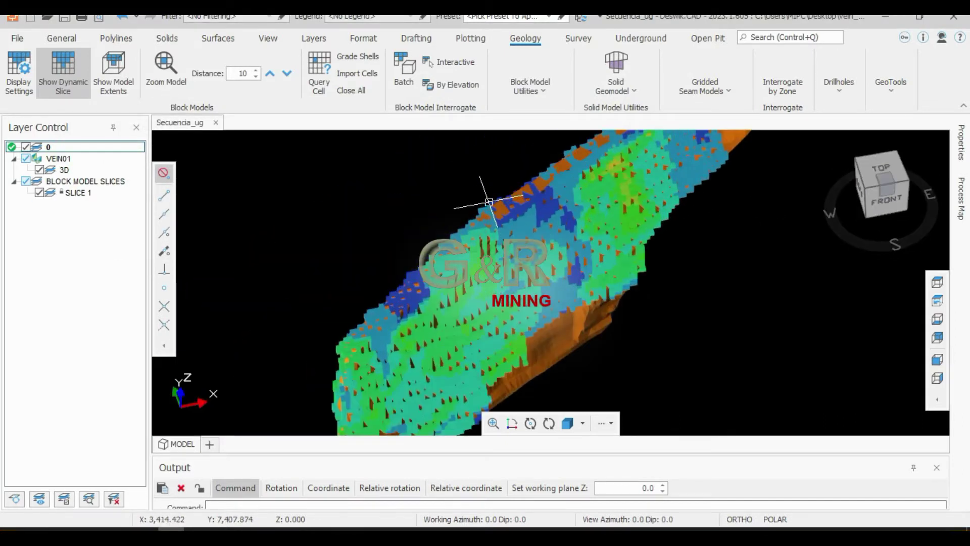
{"action": "scroll", "coordinate": [465, 210], "scroll_direction": "down", "scroll_amount": 2}
{"action": "left_click_drag", "start_coordinate": [873, 191], "coordinate": [814, 195]}
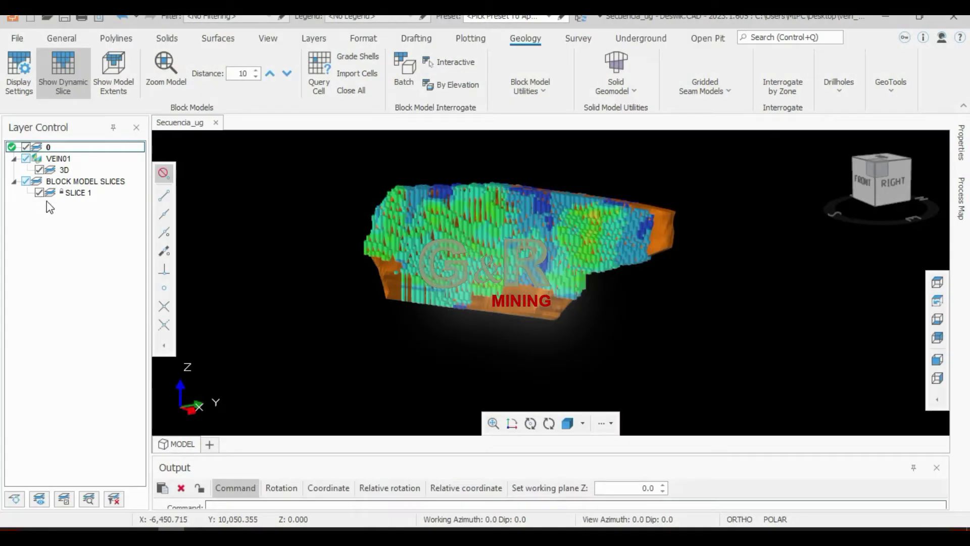
{"action": "left_click", "coordinate": [38, 193]}
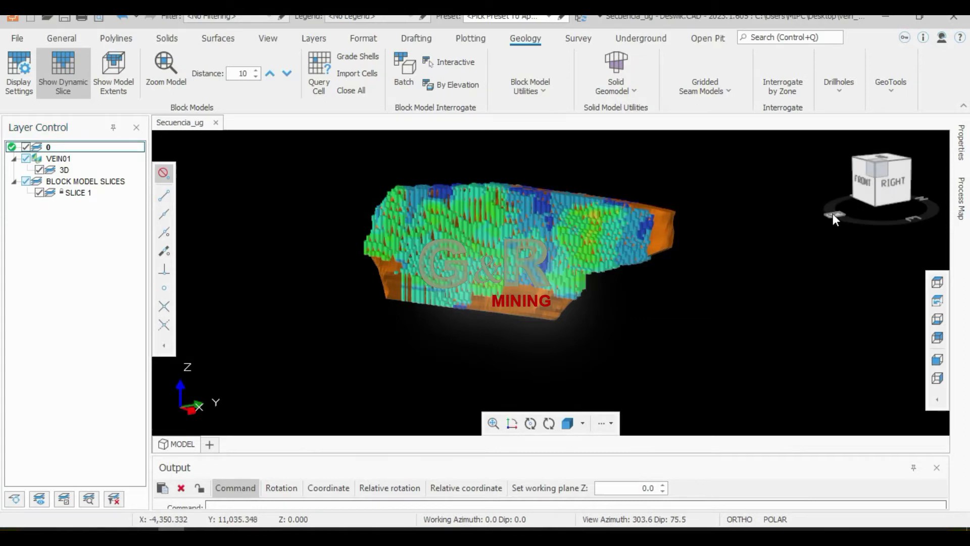
{"action": "left_click_drag", "start_coordinate": [832, 213], "coordinate": [850, 191]}
{"action": "left_click", "coordinate": [882, 160]}
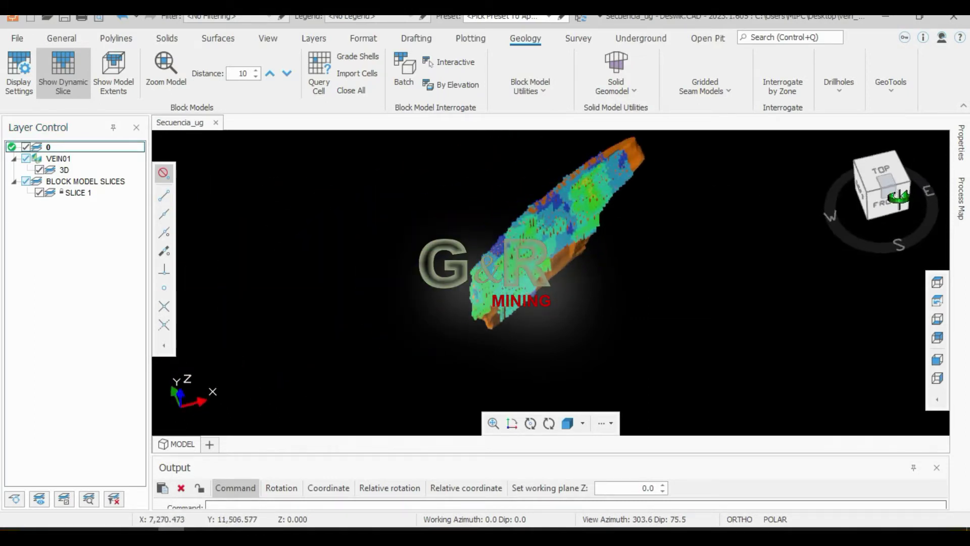
{"action": "left_click", "coordinate": [884, 192]}
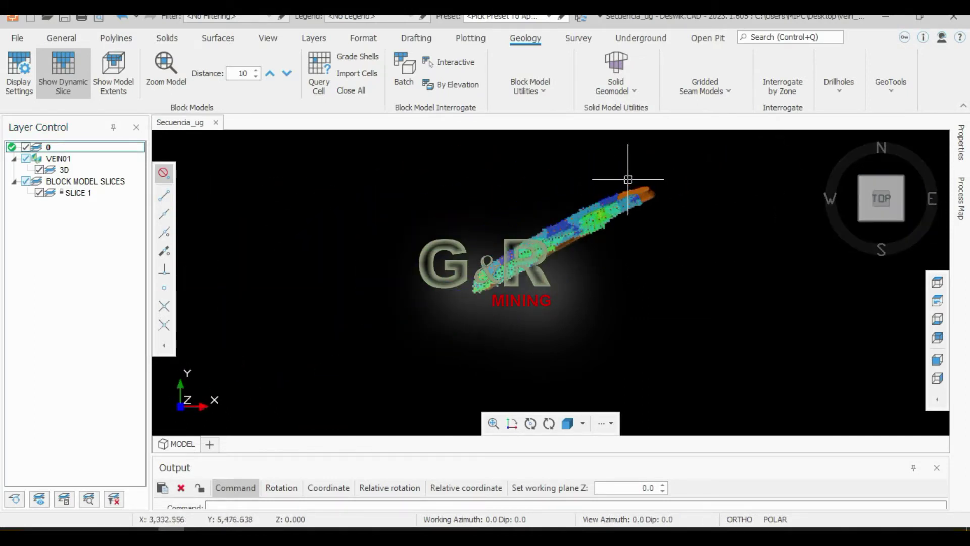
{"action": "left_click", "coordinate": [611, 39]}
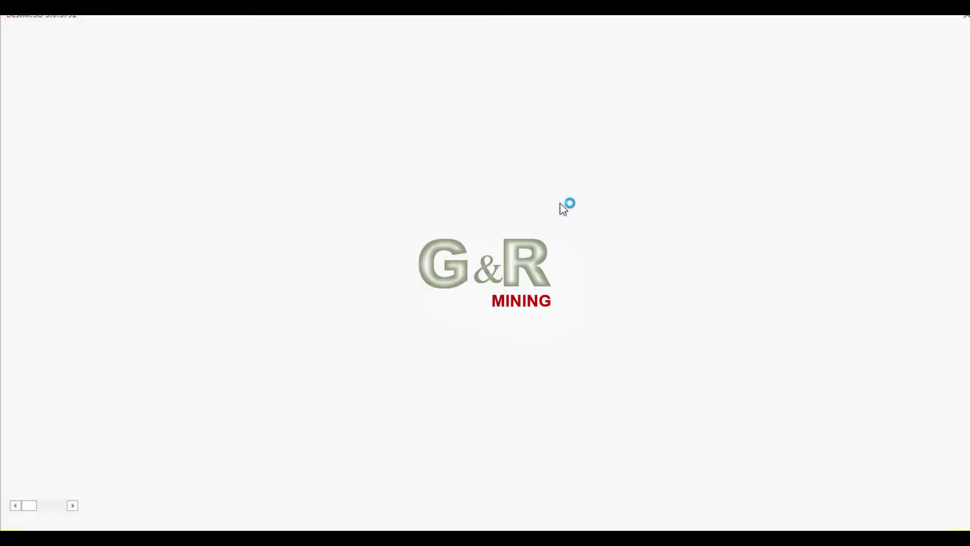
Narrow the Deswik.SO scenario panel and reposition its window over the drawing
{"action": "mouse_move", "coordinate": [373, 17]}
{"action": "left_mouse_down"}
{"action": "mouse_move", "coordinate": [401, 80]}
{"action": "mouse_move", "coordinate": [402, 36]}
{"action": "left_mouse_up"}
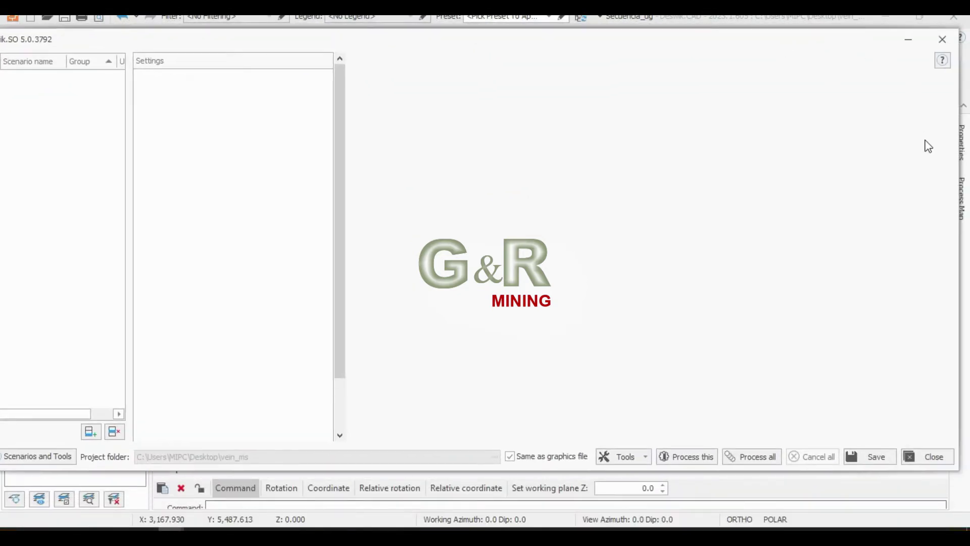
{"action": "left_click_drag", "start_coordinate": [134, 195], "coordinate": [71, 195]}
{"action": "mouse_move", "coordinate": [152, 41]}
{"action": "left_mouse_down"}
{"action": "mouse_move", "coordinate": [210, 43]}
{"action": "mouse_move", "coordinate": [177, 45]}
{"action": "left_mouse_up"}
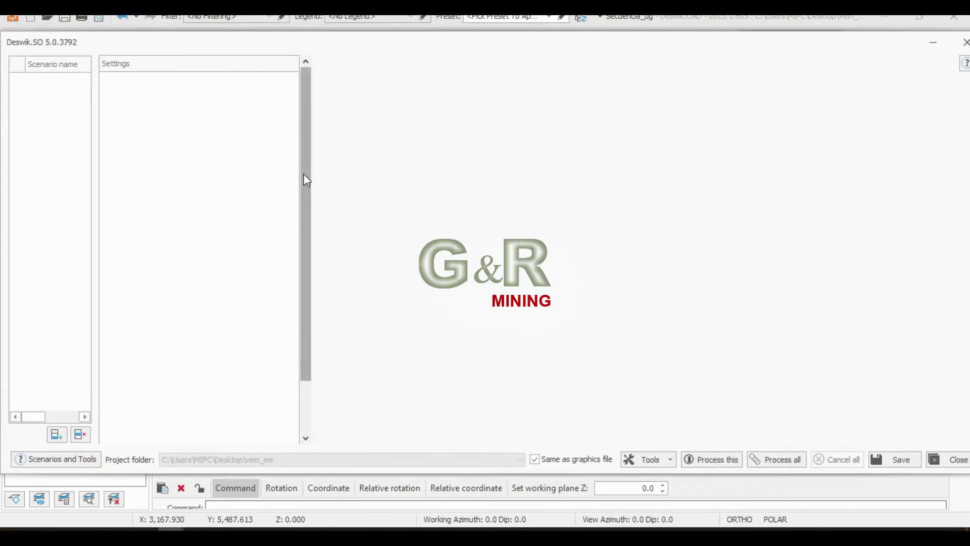
{"action": "left_click_drag", "start_coordinate": [314, 170], "coordinate": [256, 171]}
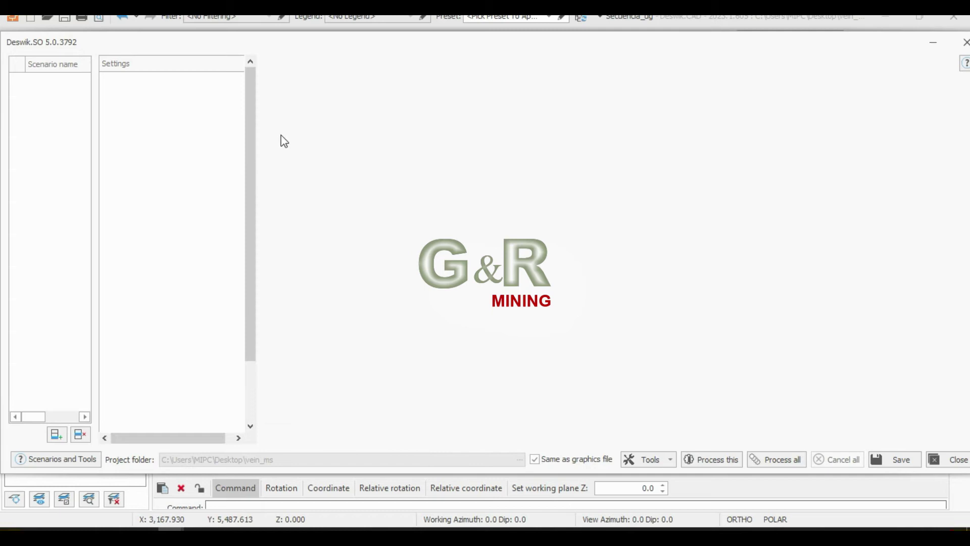
{"action": "left_click_drag", "start_coordinate": [883, 56], "coordinate": [852, 60]}
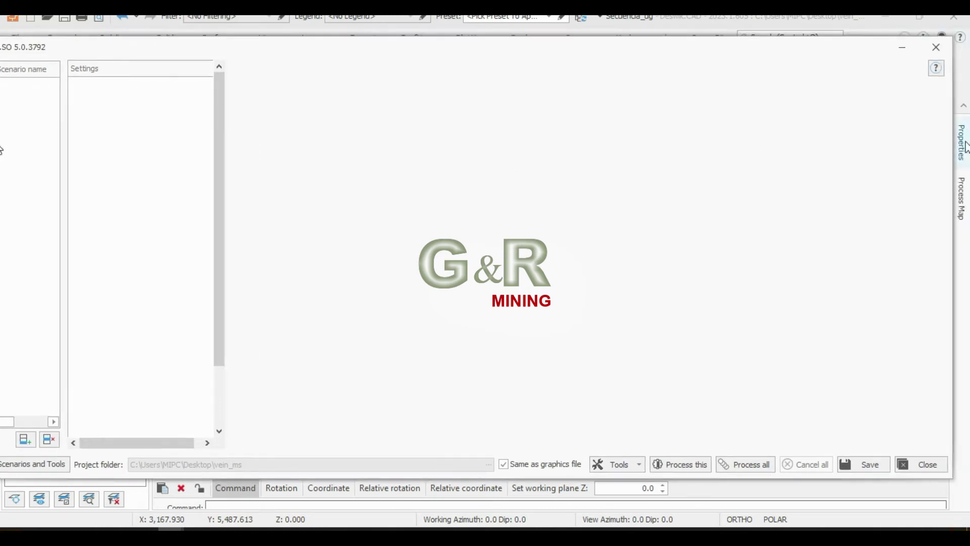
Add a new scenario in Deswik.SO
{"action": "left_click_drag", "start_coordinate": [952, 140], "coordinate": [869, 141]}
{"action": "left_click_drag", "start_coordinate": [434, 49], "coordinate": [505, 57]}
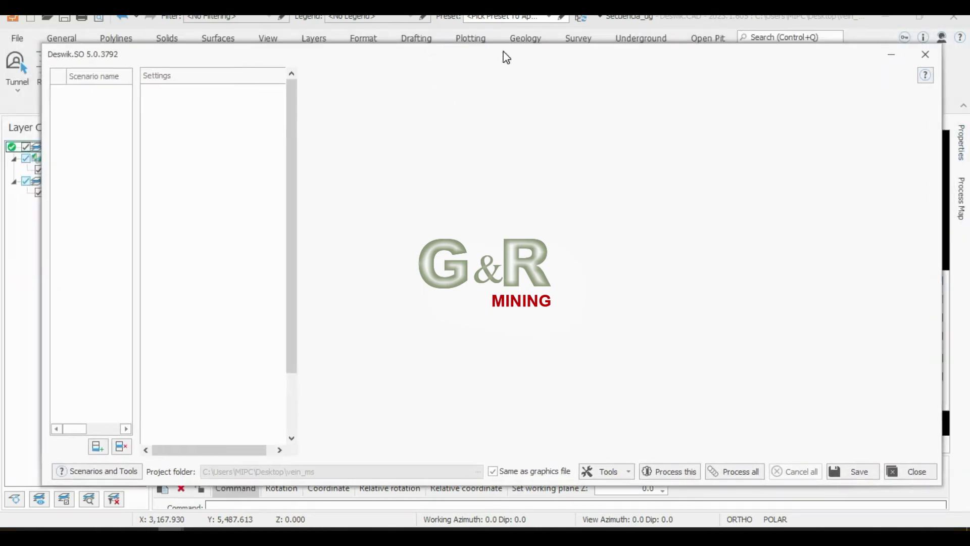
{"action": "left_click", "coordinate": [98, 446]}
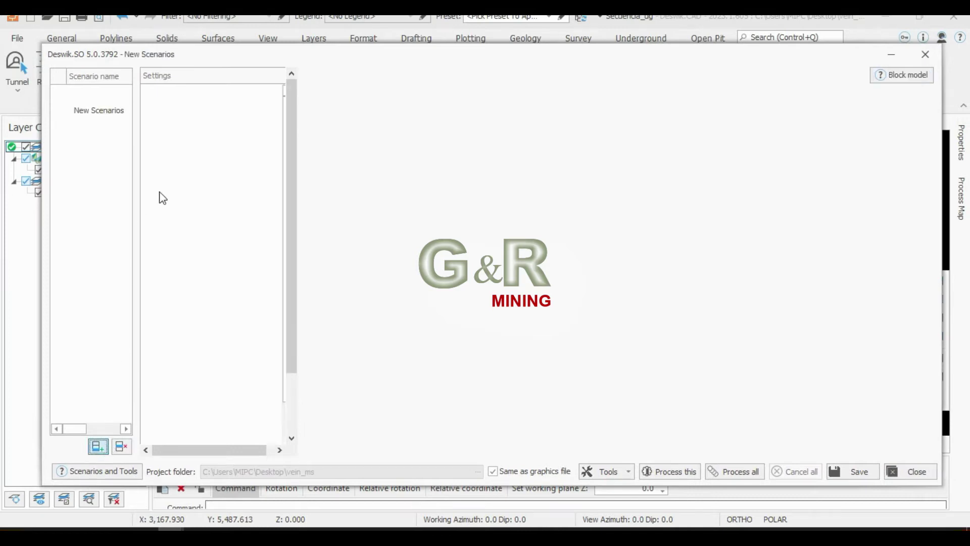
Keep the scenario's orientation method as Vertical on the XZ plane
{"action": "left_click", "coordinate": [246, 139]}
{"action": "left_click", "coordinate": [431, 126]}
{"action": "left_click", "coordinate": [448, 150]}
{"action": "left_click", "coordinate": [444, 125]}
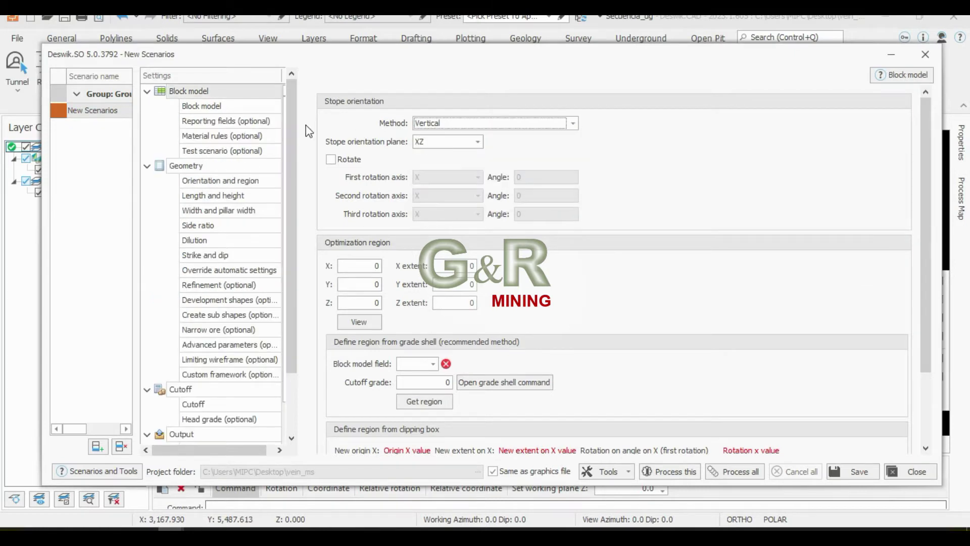
{"action": "left_click", "coordinate": [227, 107]}
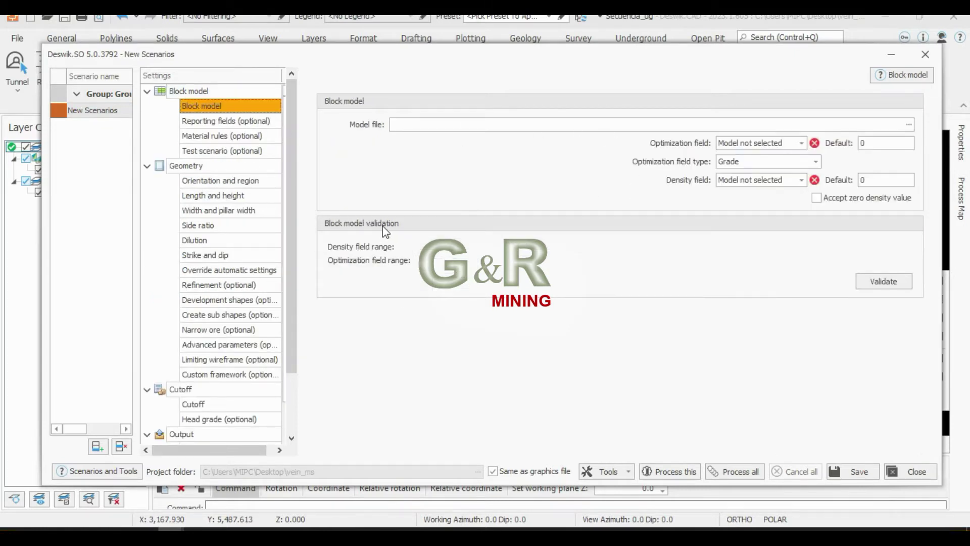
Load mb2.dm as the block model with AU as optimization and density fields
{"action": "left_click", "coordinate": [909, 125]}
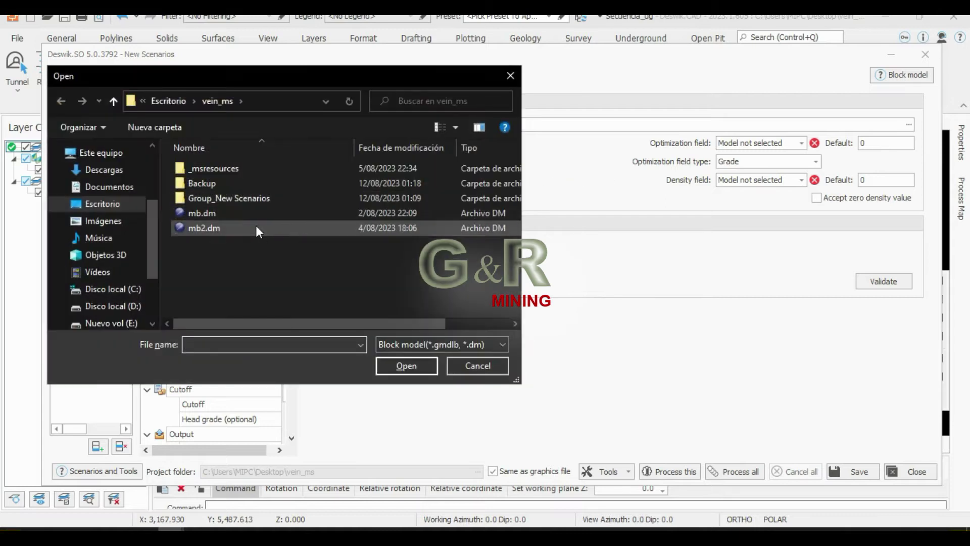
{"action": "double_click", "coordinate": [255, 225]}
{"action": "left_click", "coordinate": [802, 144]}
{"action": "left_click", "coordinate": [750, 197]}
{"action": "left_click", "coordinate": [871, 142]}
{"action": "left_click", "coordinate": [763, 179]}
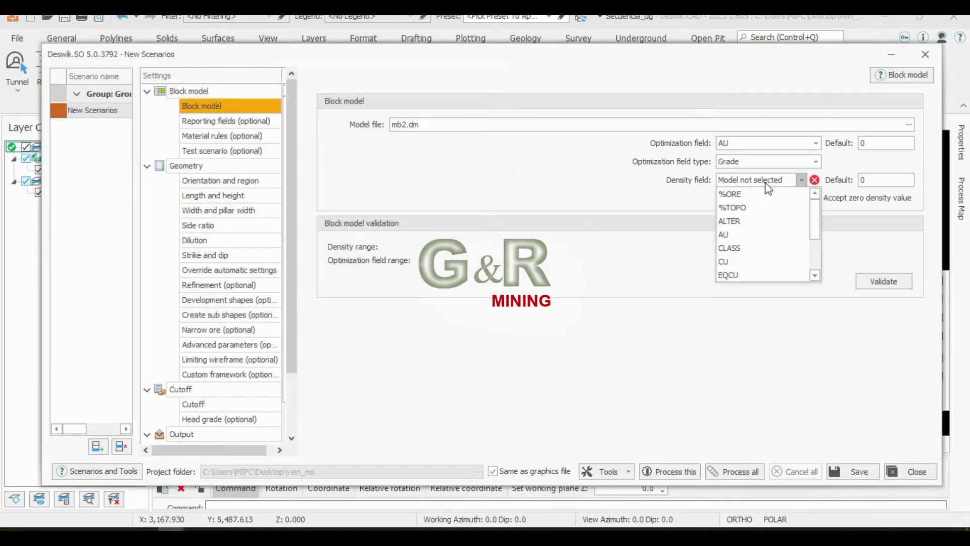
{"action": "left_click", "coordinate": [738, 235]}
{"action": "left_click", "coordinate": [879, 180]}
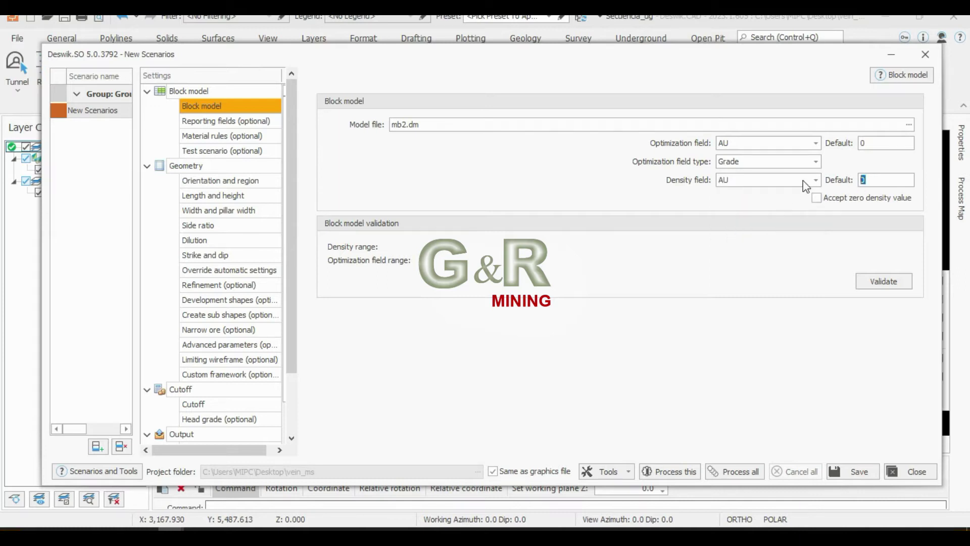
{"action": "type", "text": "2.8"}
Review the reporting fields, material rules and test scenario pages
{"action": "left_click", "coordinate": [230, 126]}
{"action": "left_click", "coordinate": [237, 141]}
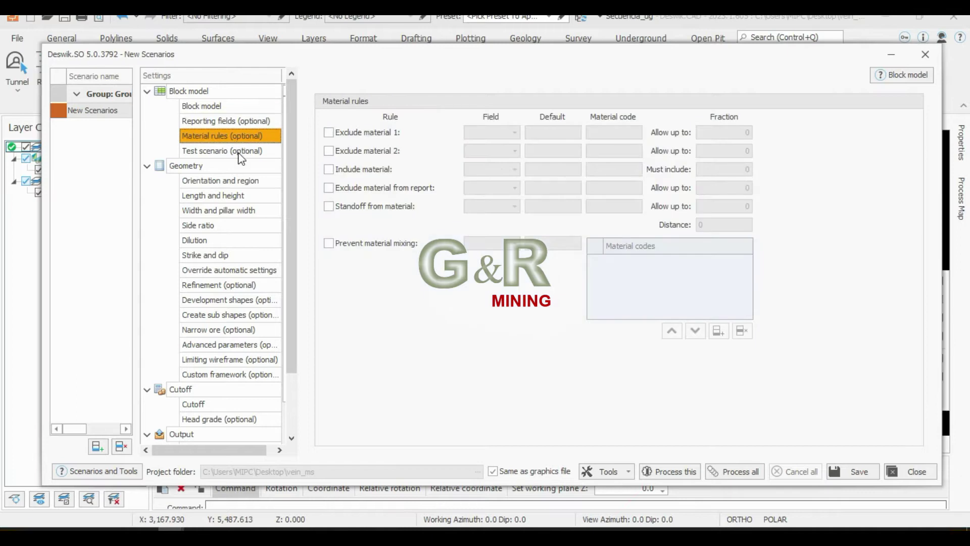
{"action": "left_click", "coordinate": [240, 152]}
{"action": "left_click", "coordinate": [212, 105]}
Fill the region with prototype values (origin 2037.067, 4431.762, 2100; extents 1530×1320×600) and preview it
{"action": "left_click", "coordinate": [214, 182]}
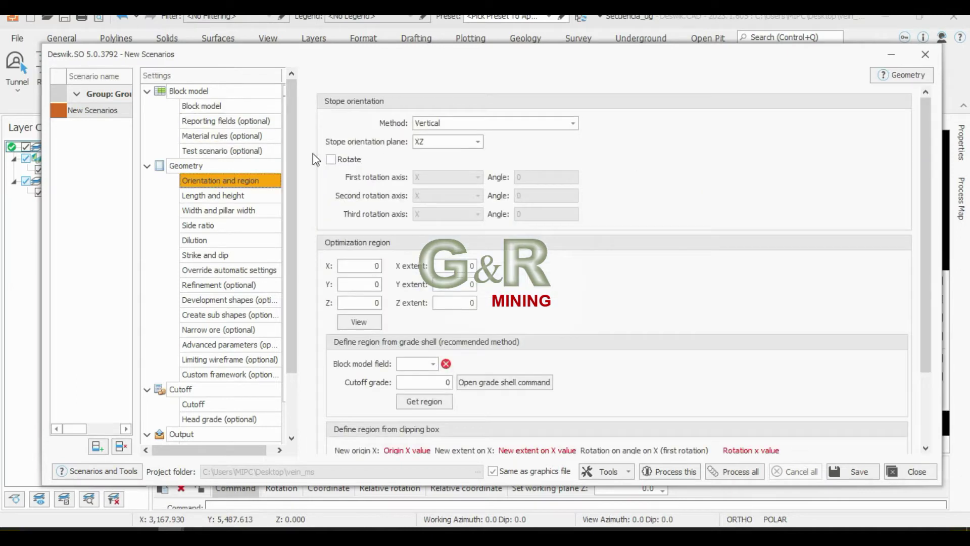
{"action": "scroll", "coordinate": [928, 236], "scroll_direction": "down", "scroll_amount": 3}
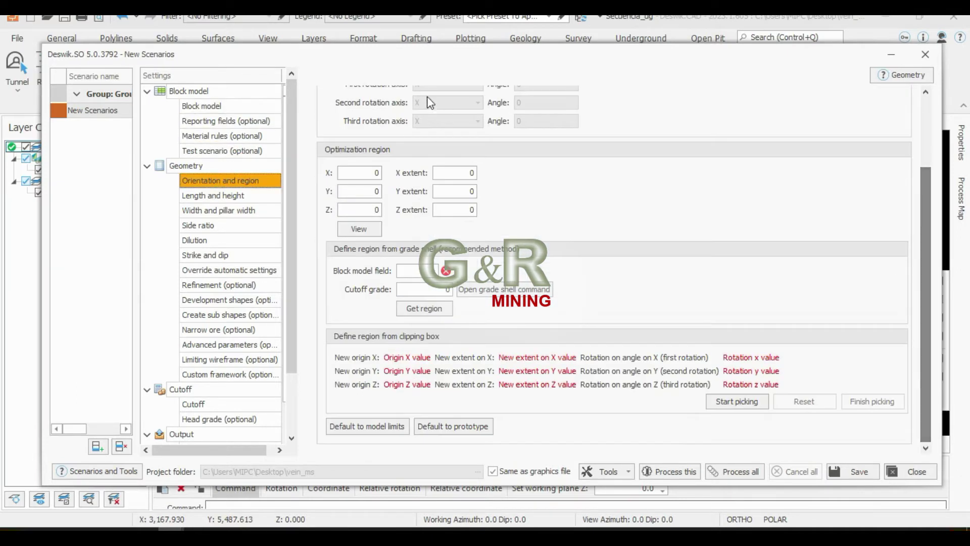
{"action": "left_click_drag", "start_coordinate": [434, 44], "coordinate": [433, 17]}
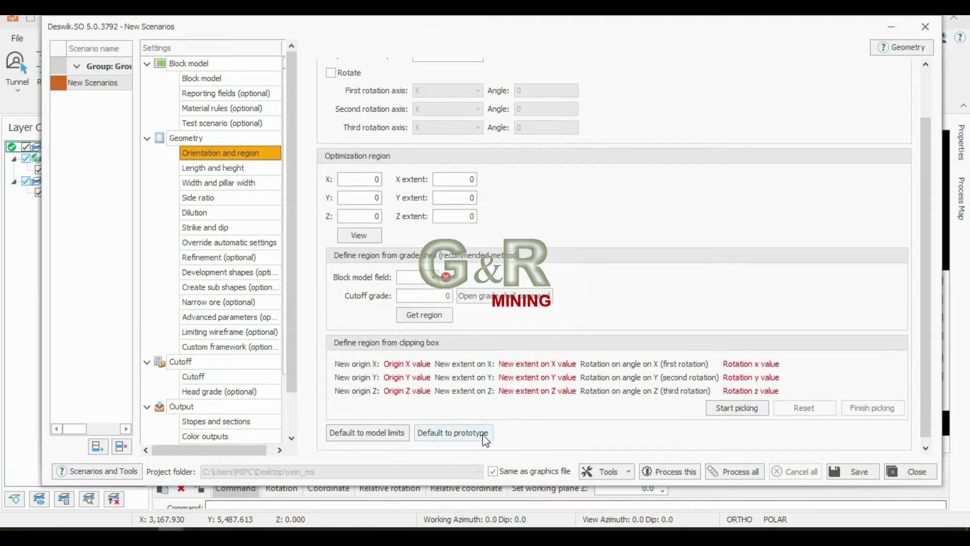
{"action": "left_click", "coordinate": [488, 429]}
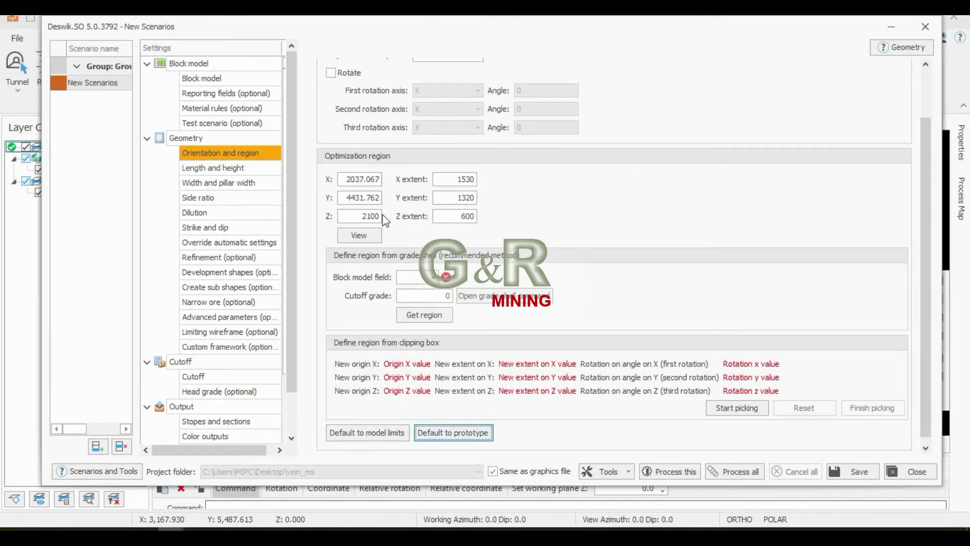
{"action": "left_click", "coordinate": [373, 235]}
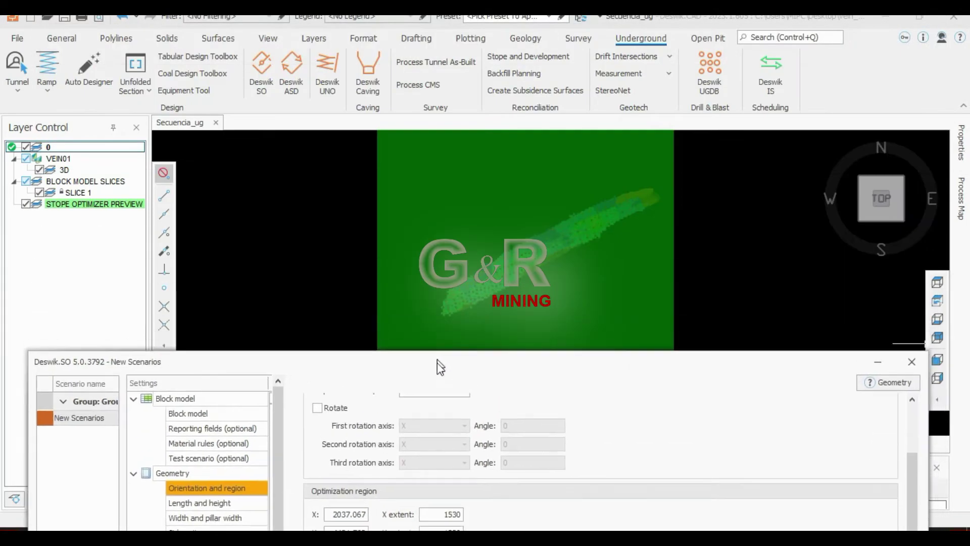
Move the dialog aside, orbit the region preview box, and return to top view
{"action": "left_click_drag", "start_coordinate": [453, 31], "coordinate": [447, 393]}
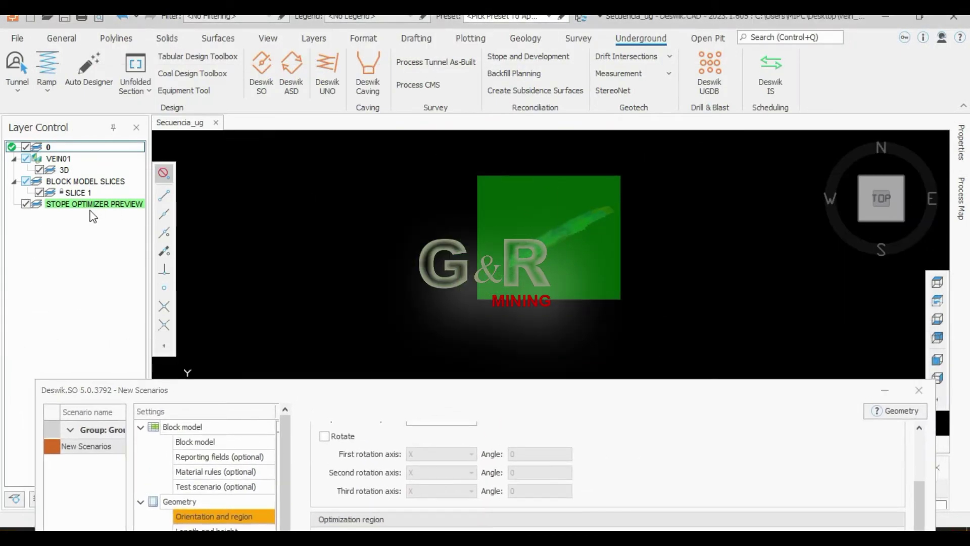
{"action": "left_click_drag", "start_coordinate": [870, 222], "coordinate": [887, 180]}
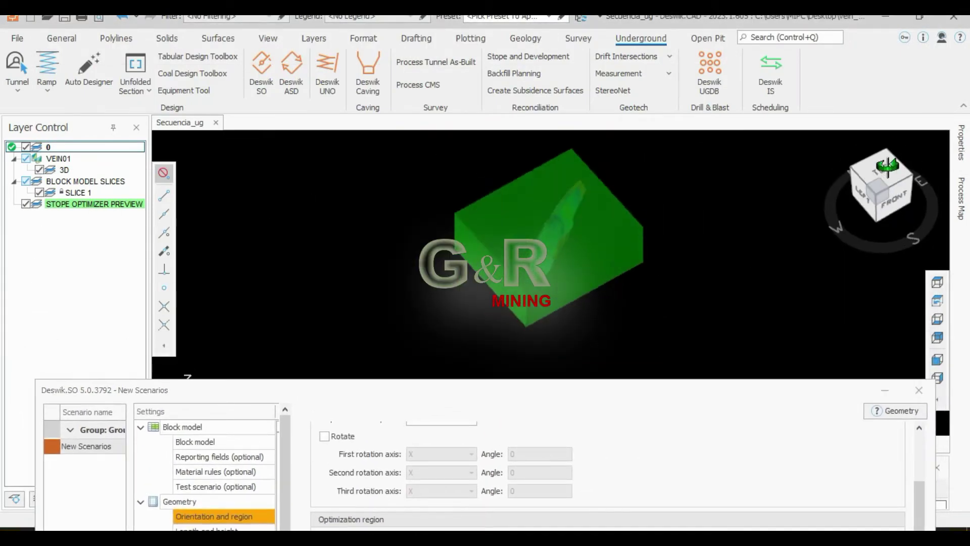
{"action": "left_click", "coordinate": [888, 180]}
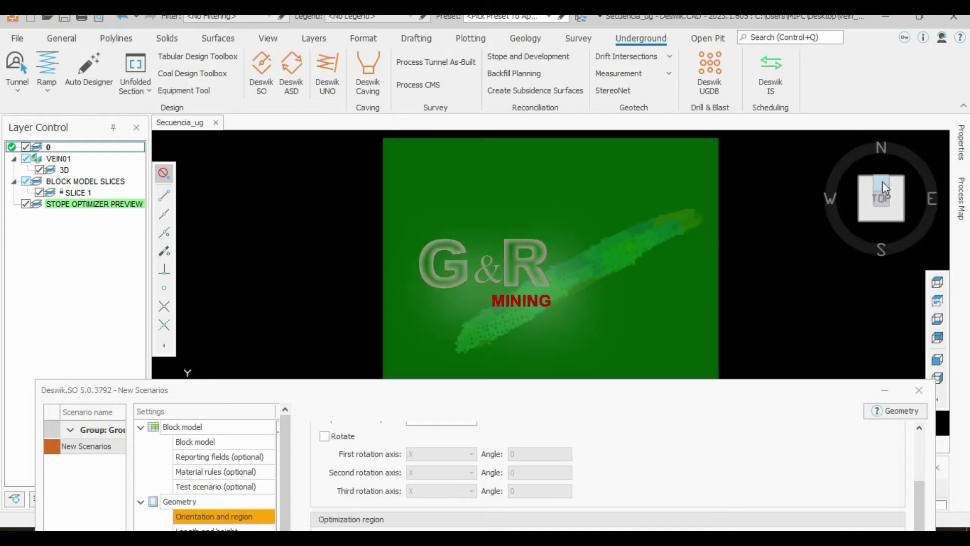
{"action": "mouse_move", "coordinate": [595, 389]}
{"action": "left_mouse_down"}
{"action": "mouse_move", "coordinate": [597, 123]}
{"action": "mouse_move", "coordinate": [570, 29]}
{"action": "left_mouse_up"}
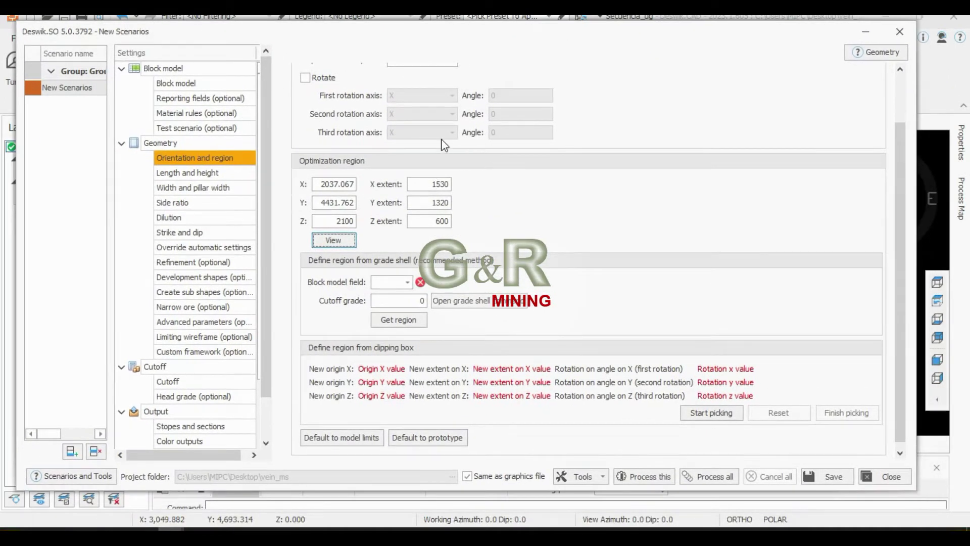
Enable stope rotation with axes ordered X, Y, Z and a -30 degree angle about Z
{"action": "scroll", "coordinate": [373, 119], "scroll_direction": "up", "scroll_amount": 2}
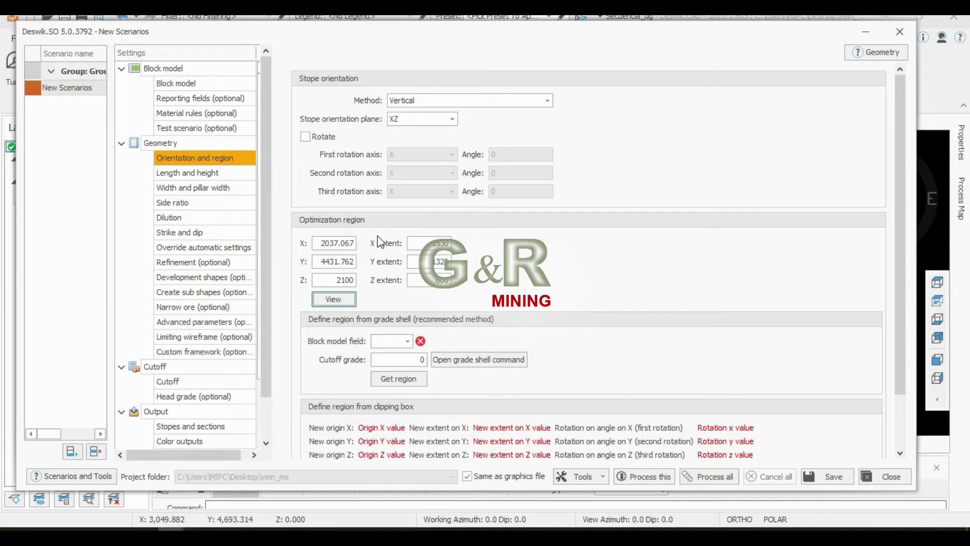
{"action": "left_click", "coordinate": [324, 138]}
{"action": "left_click", "coordinate": [411, 175]}
{"action": "left_click", "coordinate": [404, 201]}
{"action": "left_click", "coordinate": [404, 233]}
{"action": "key", "text": "Tab"}
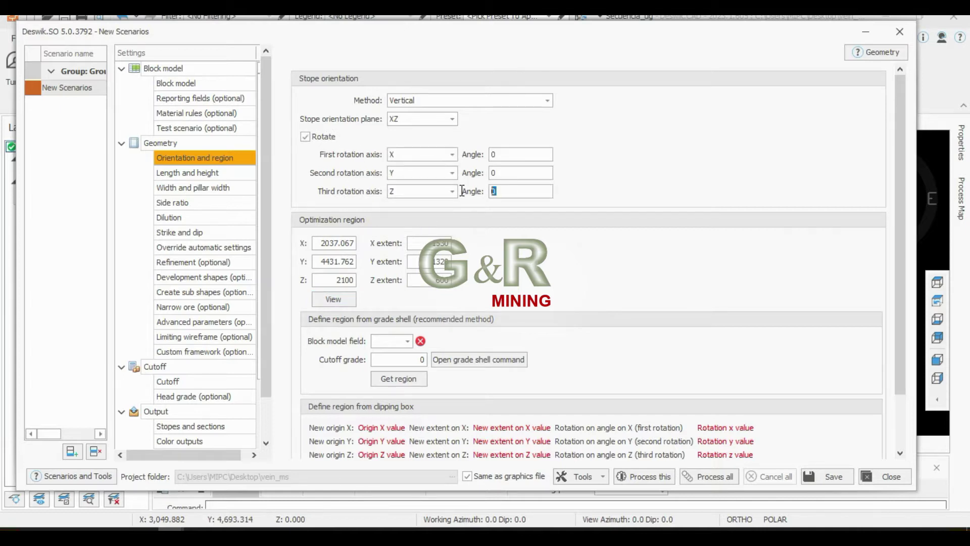
Move the settings dialog aside to check the rotated region preview around the vein
{"action": "left_click_drag", "start_coordinate": [600, 44], "coordinate": [603, 382]}
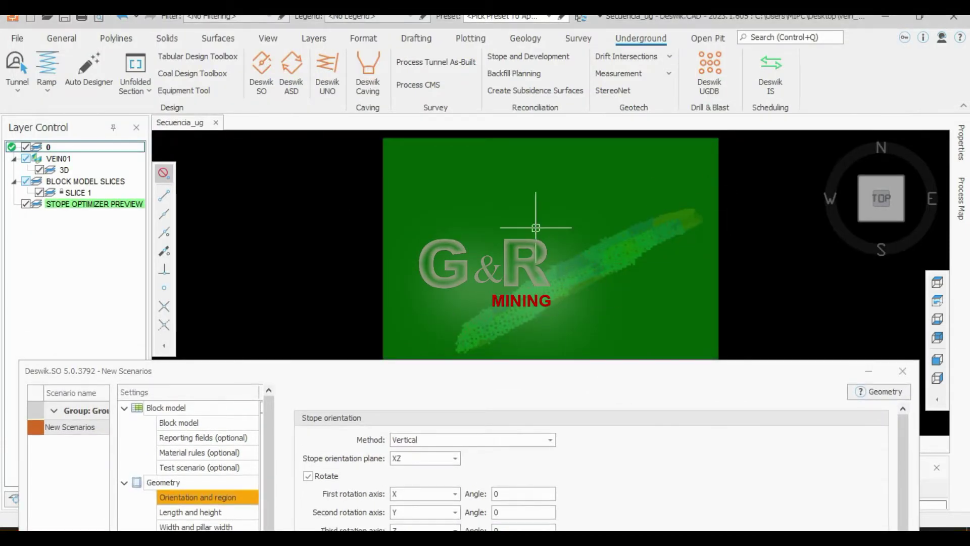
{"action": "left_click_drag", "start_coordinate": [524, 376], "coordinate": [511, 219]}
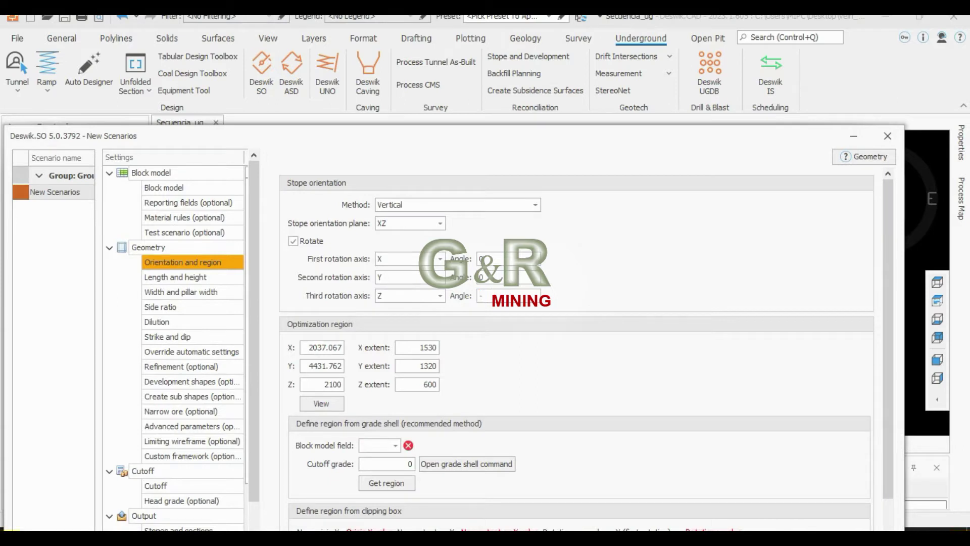
{"action": "left_click_drag", "start_coordinate": [562, 141], "coordinate": [615, 279]}
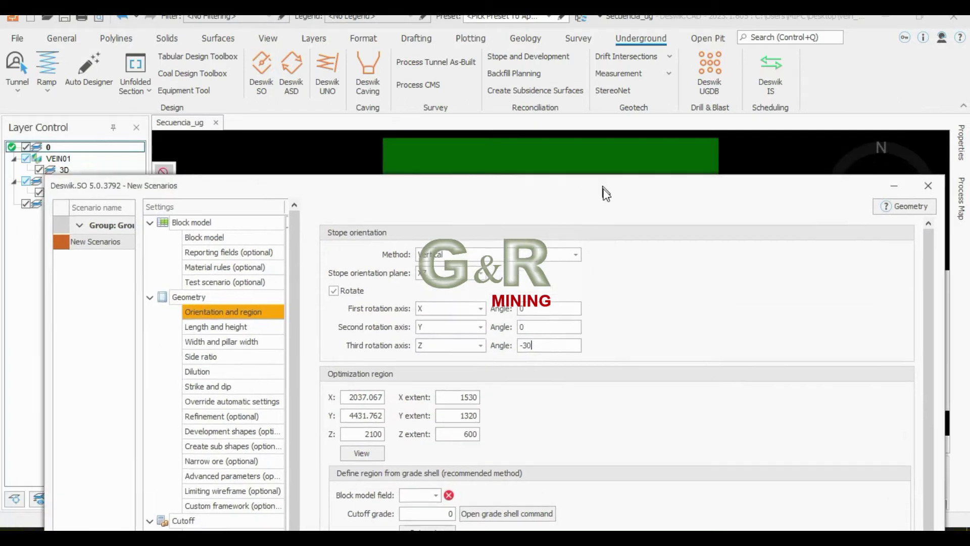
{"action": "left_click_drag", "start_coordinate": [593, 206], "coordinate": [789, 282]}
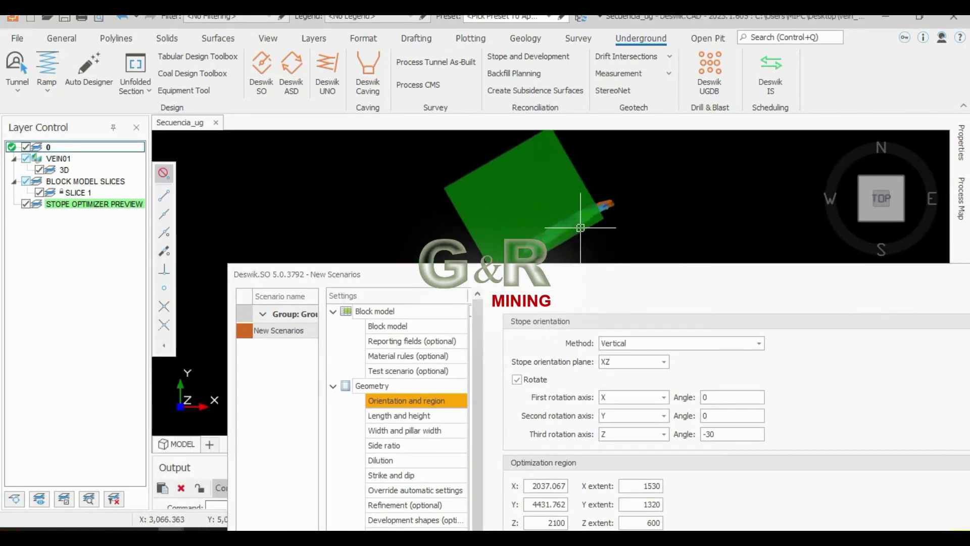
Set the optimization region origin X to 2050 and Y to 4450
{"action": "left_click_drag", "start_coordinate": [636, 272], "coordinate": [611, 282]}
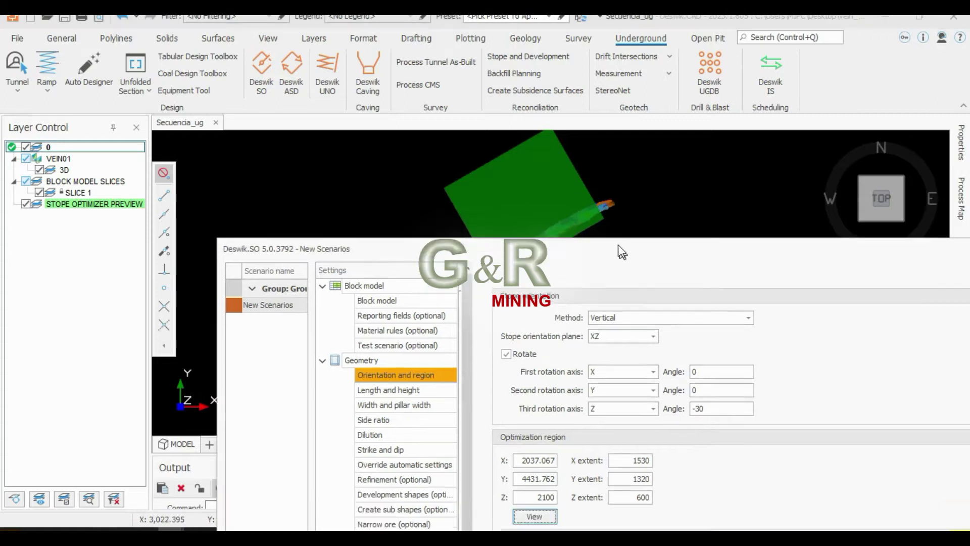
{"action": "left_click_drag", "start_coordinate": [515, 493], "coordinate": [581, 493]}
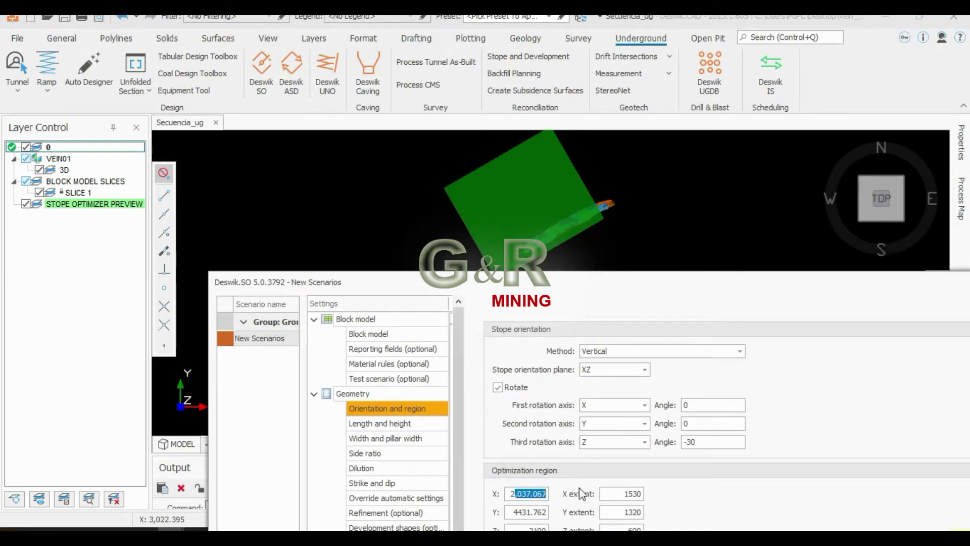
{"action": "type", "text": "2050"}
{"action": "left_click_drag", "start_coordinate": [511, 512], "coordinate": [560, 514]}
{"action": "type", "text": "44"}
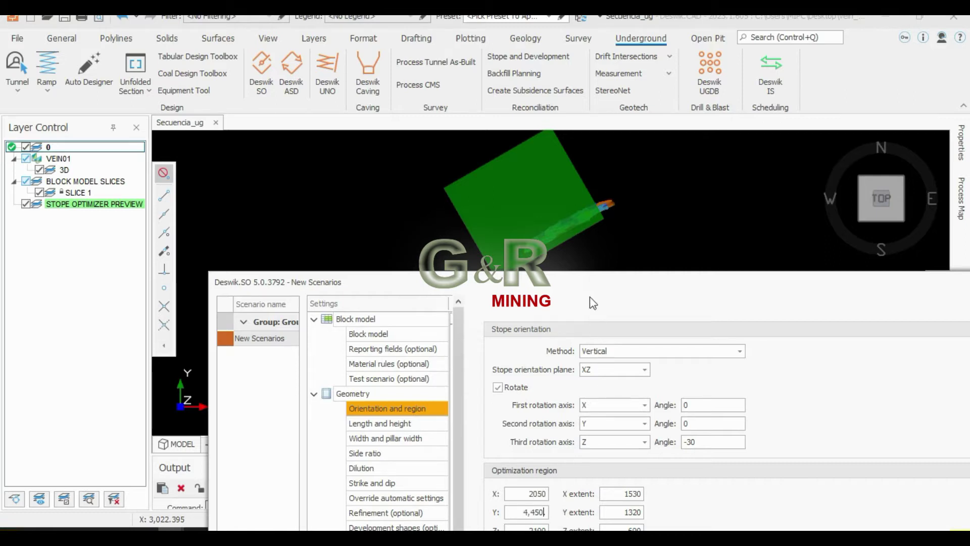
Preview the optimization region and inspect it from isometric, front and top views
{"action": "mouse_move", "coordinate": [588, 282]}
{"action": "left_mouse_down"}
{"action": "mouse_move", "coordinate": [583, 201]}
{"action": "mouse_move", "coordinate": [447, 273]}
{"action": "mouse_move", "coordinate": [447, 311]}
{"action": "left_mouse_up"}
{"action": "left_click", "coordinate": [533, 478]}
{"action": "left_click", "coordinate": [902, 219]}
{"action": "mouse_move", "coordinate": [839, 150]}
{"action": "left_mouse_down"}
{"action": "mouse_move", "coordinate": [877, 181]}
{"action": "mouse_move", "coordinate": [865, 186]}
{"action": "left_mouse_up"}
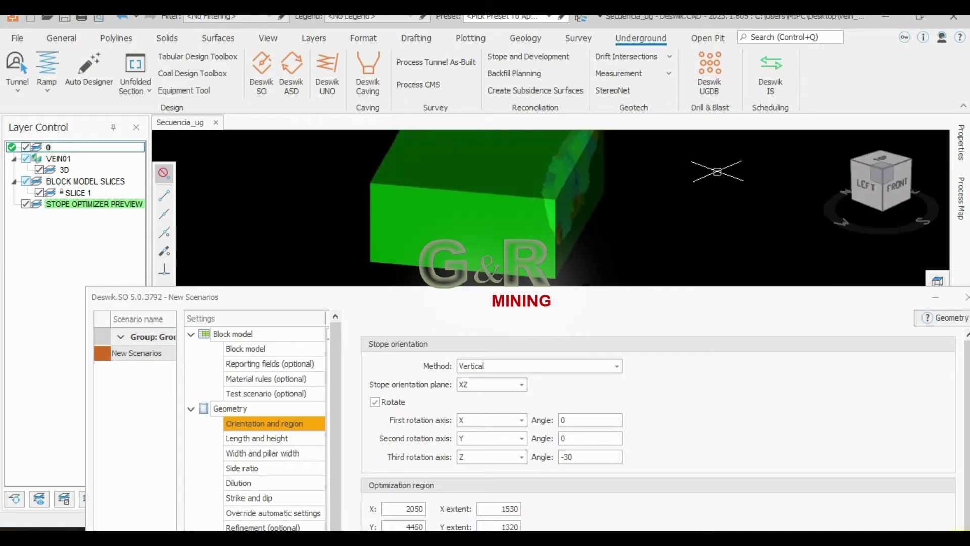
{"action": "left_click", "coordinate": [844, 192]}
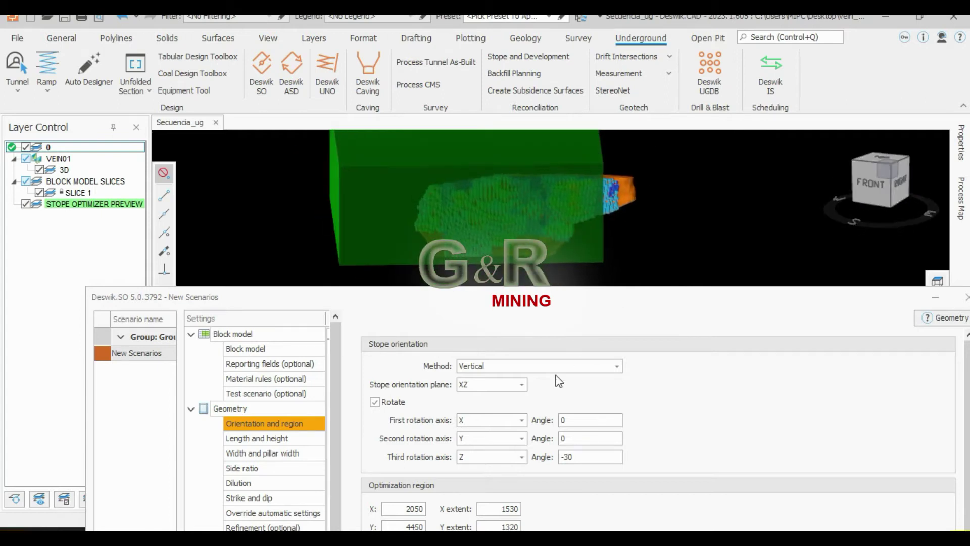
{"action": "left_click_drag", "start_coordinate": [571, 307], "coordinate": [573, 273]}
{"action": "left_click", "coordinate": [886, 169]}
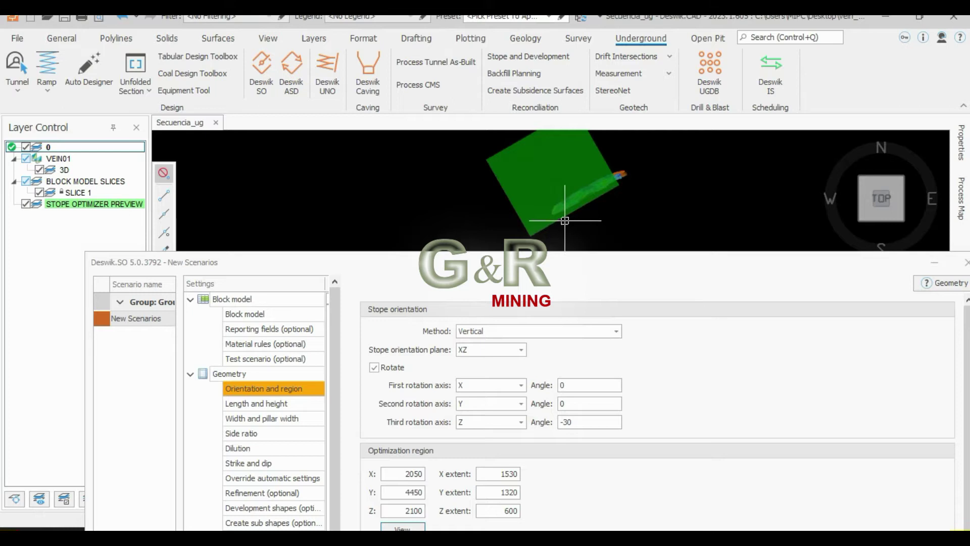
Set the region extents to X 1000 and Y 500 and apply them
{"action": "left_click", "coordinate": [510, 473]}
{"action": "type", "text": "11000"}
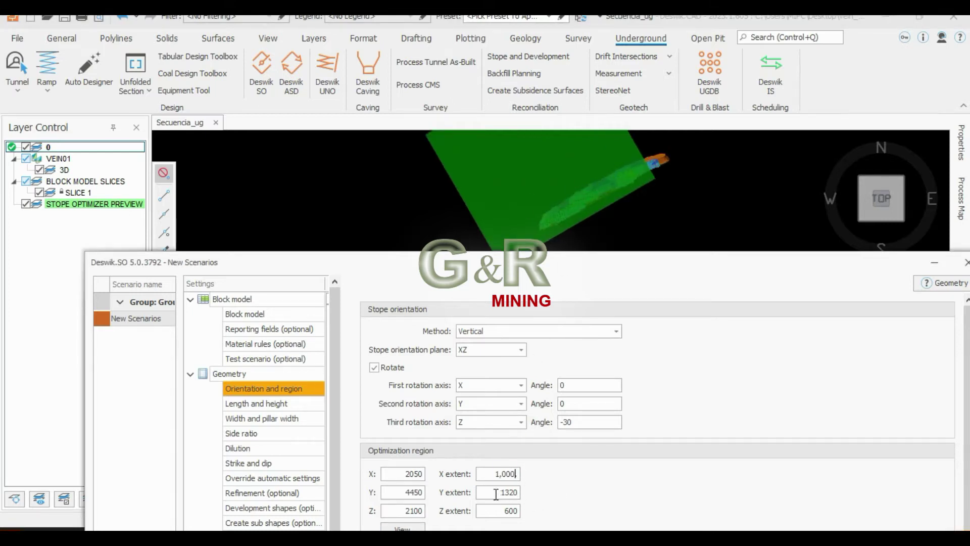
{"action": "left_click", "coordinate": [503, 493]}
{"action": "type", "text": "500"}
{"action": "left_click", "coordinate": [500, 474]}
{"action": "left_click", "coordinate": [504, 492]}
{"action": "mouse_move", "coordinate": [515, 265]}
{"action": "left_mouse_down"}
{"action": "mouse_move", "coordinate": [521, 237]}
{"action": "mouse_move", "coordinate": [537, 276]}
{"action": "left_mouse_up"}
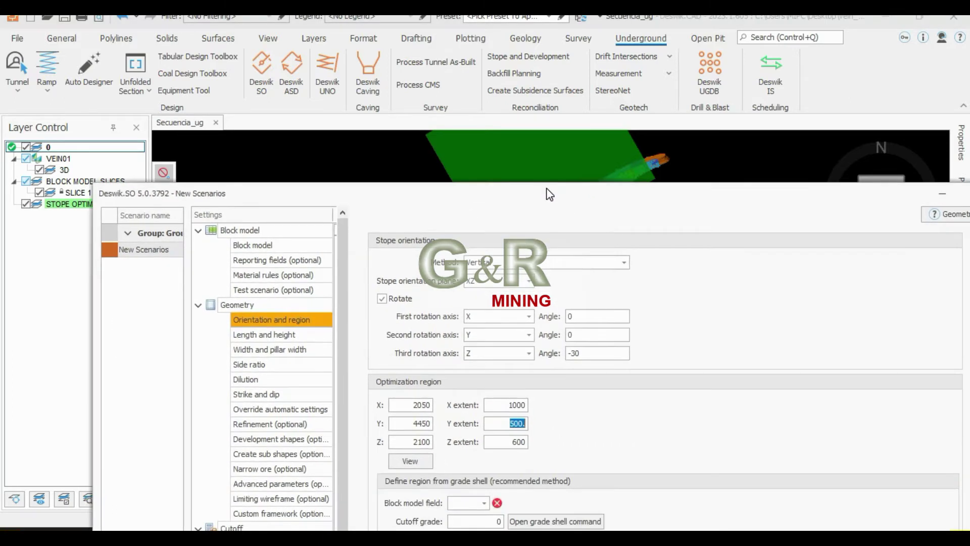
{"action": "key", "text": "Return"}
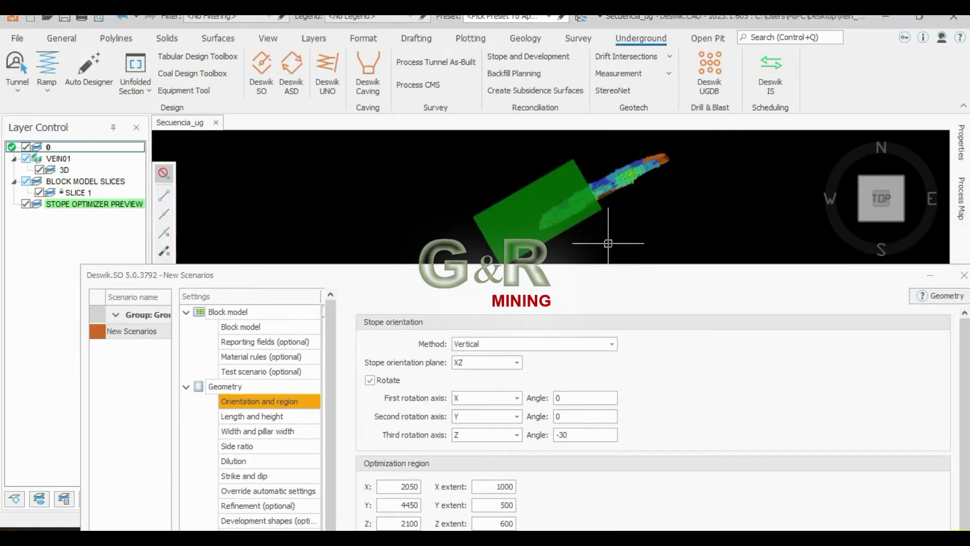
Hide the SLICE 1 block model slice in Layer Control
{"action": "left_click_drag", "start_coordinate": [619, 281], "coordinate": [611, 293]}
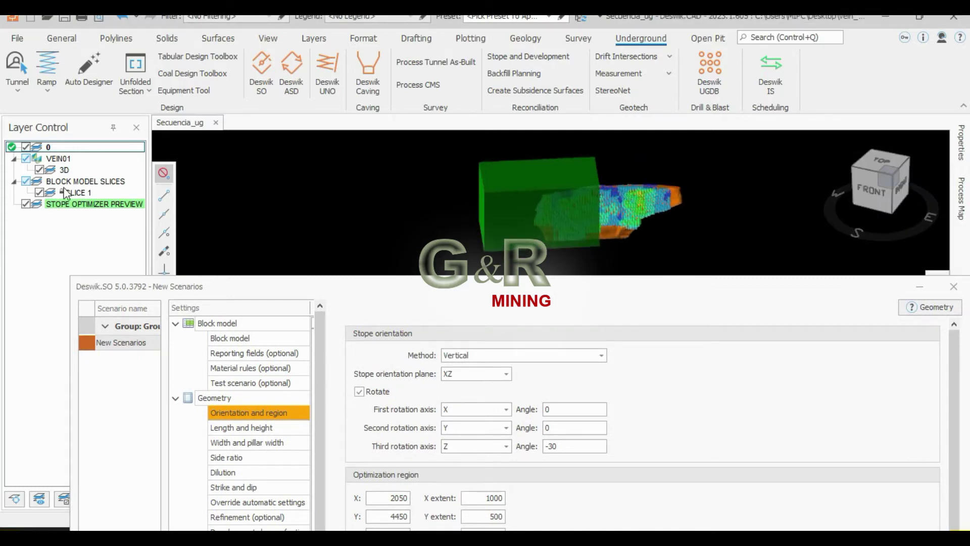
{"action": "left_click", "coordinate": [38, 192]}
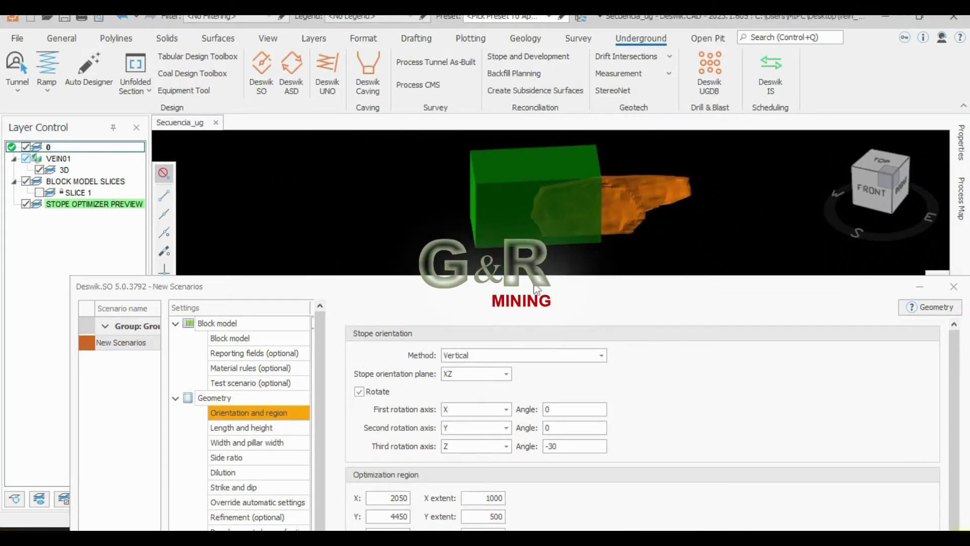
{"action": "left_click_drag", "start_coordinate": [601, 286], "coordinate": [596, 59]}
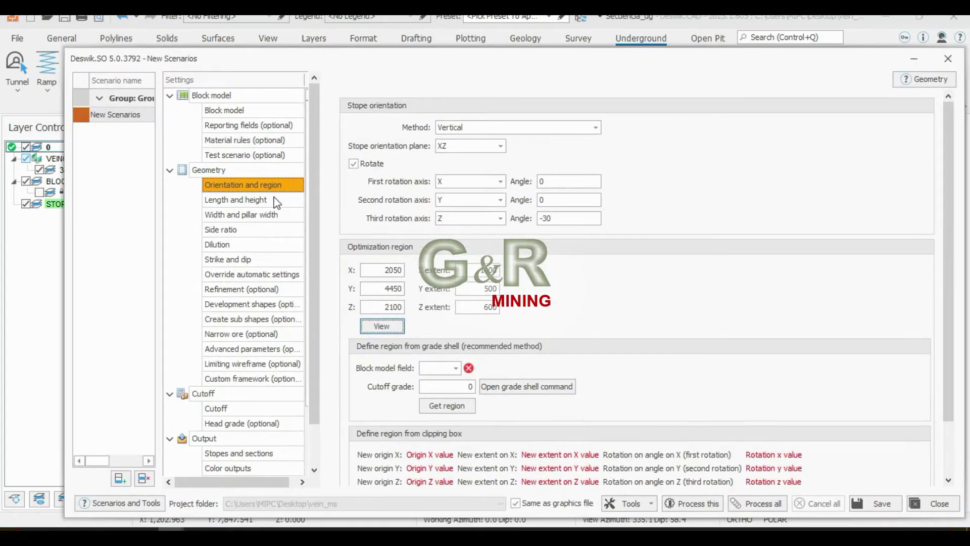
Make level heights variable in Length and height, add level rows, measured from the framework origin
{"action": "left_click", "coordinate": [277, 201]}
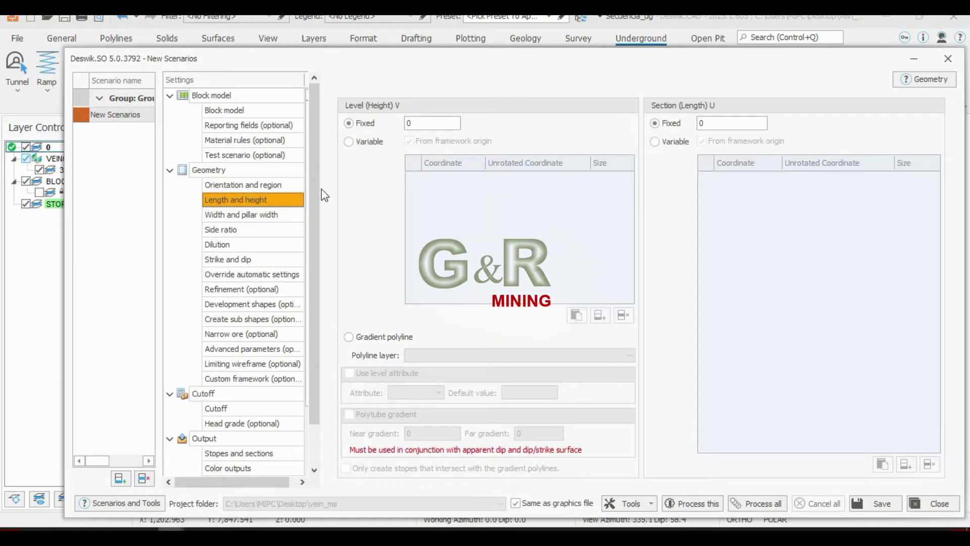
{"action": "left_click", "coordinate": [378, 143]}
{"action": "left_click", "coordinate": [700, 126]}
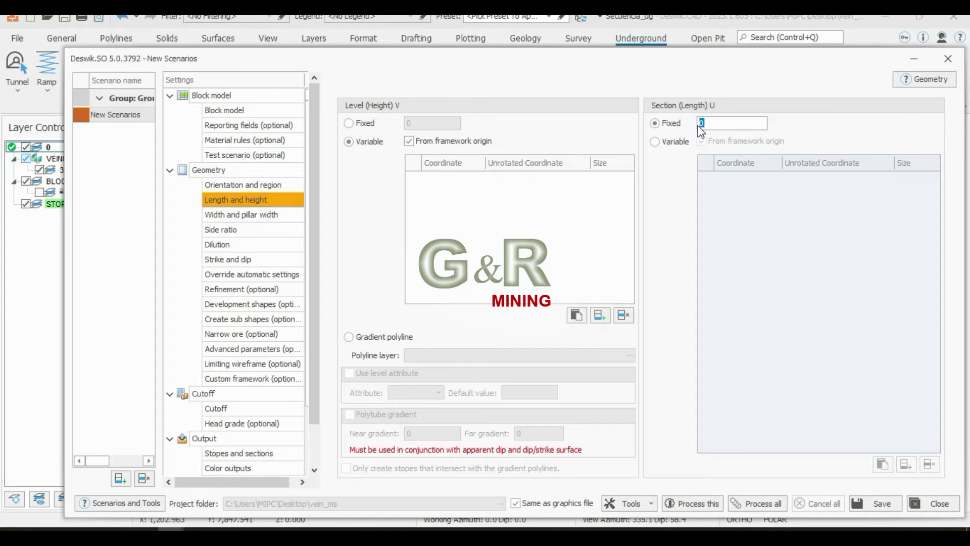
{"action": "type", "text": "60"}
{"action": "left_click", "coordinate": [409, 141]}
{"action": "left_click", "coordinate": [608, 316]}
{"action": "left_click", "coordinate": [608, 317]}
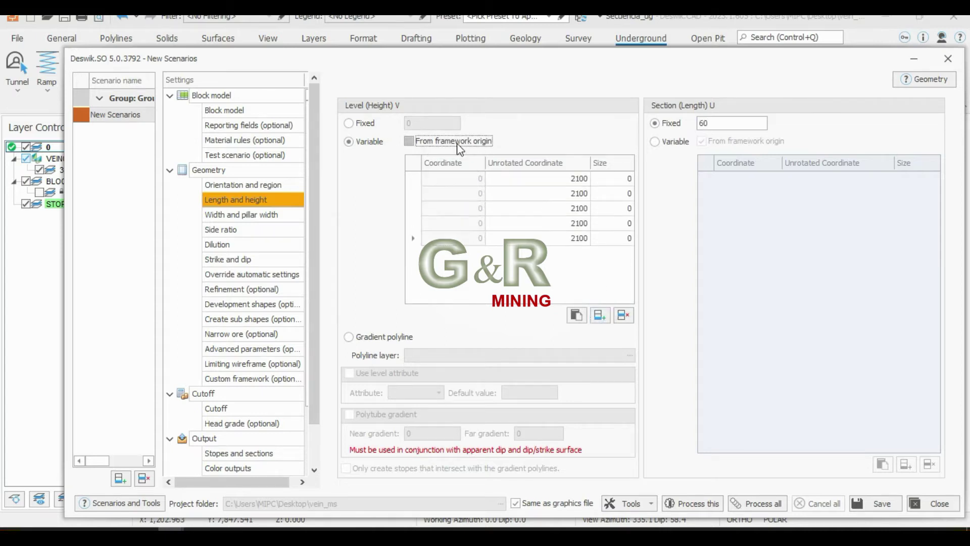
{"action": "left_click", "coordinate": [531, 178]}
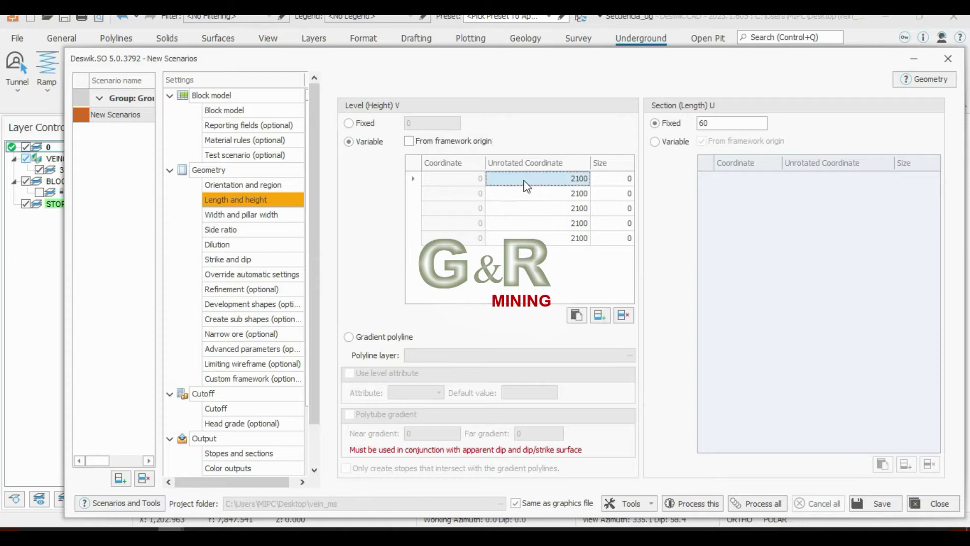
{"action": "left_click", "coordinate": [421, 144]}
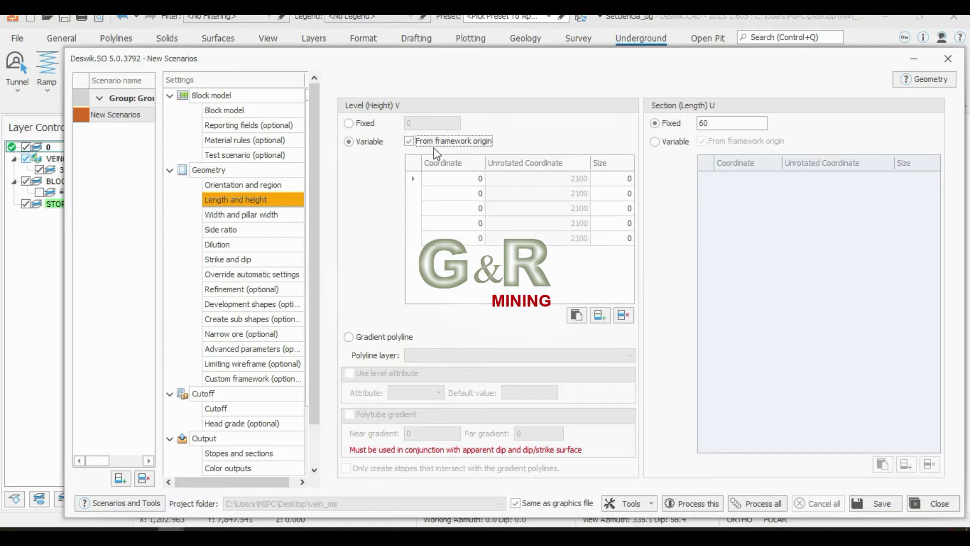
{"action": "left_click", "coordinate": [433, 144]}
{"action": "left_click", "coordinate": [435, 146]}
Set the sizes of the existing levels to 35
{"action": "left_click", "coordinate": [474, 197]}
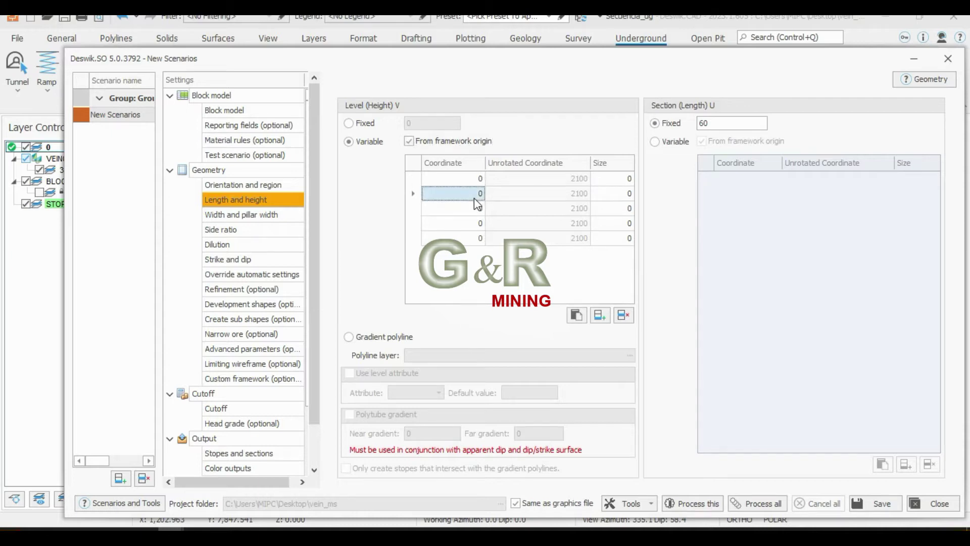
{"action": "left_click", "coordinate": [611, 178]}
{"action": "type", "text": "35"}
{"action": "left_click", "coordinate": [610, 193]}
{"action": "type", "text": "3535"}
{"action": "left_click", "coordinate": [616, 223]}
{"action": "type", "text": "3"}
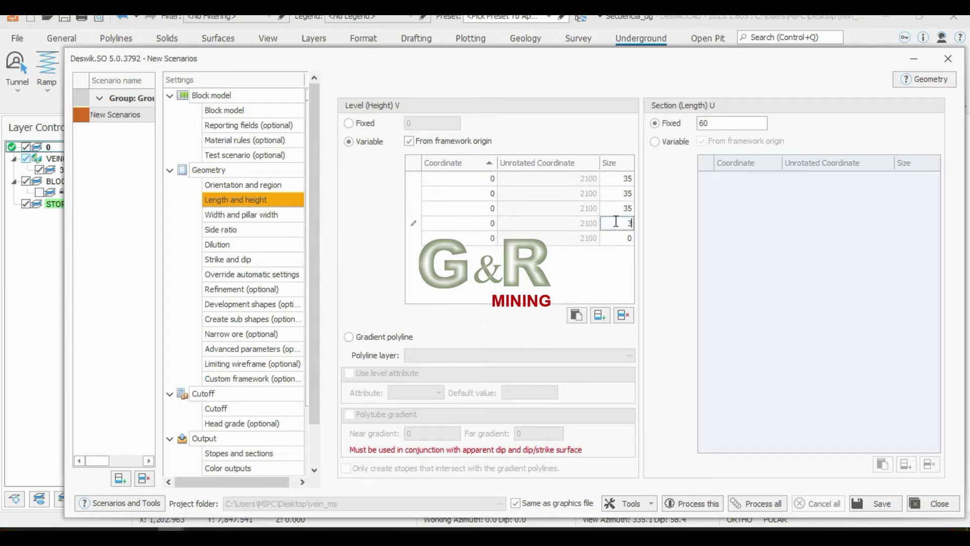
{"action": "type", "text": "5"}
Enter level coordinates 45, 90, 135 and 180 for the existing levels
{"action": "left_click", "coordinate": [478, 196]}
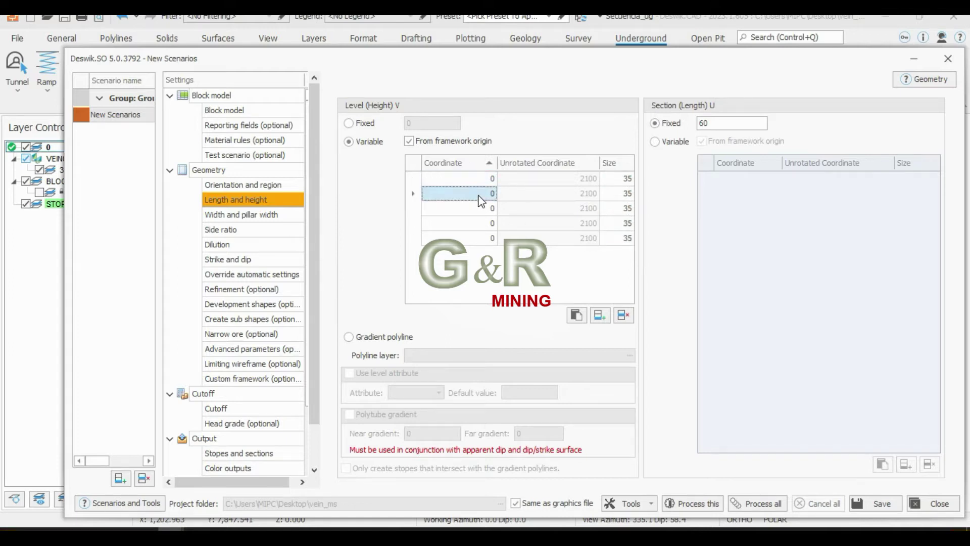
{"action": "type", "text": "45"}
{"action": "key", "text": "Return"}
{"action": "left_click", "coordinate": [481, 197]}
{"action": "type", "text": "45"}
{"action": "key", "text": "Return"}
{"action": "type", "text": "45"}
{"action": "key", "text": "Return"}
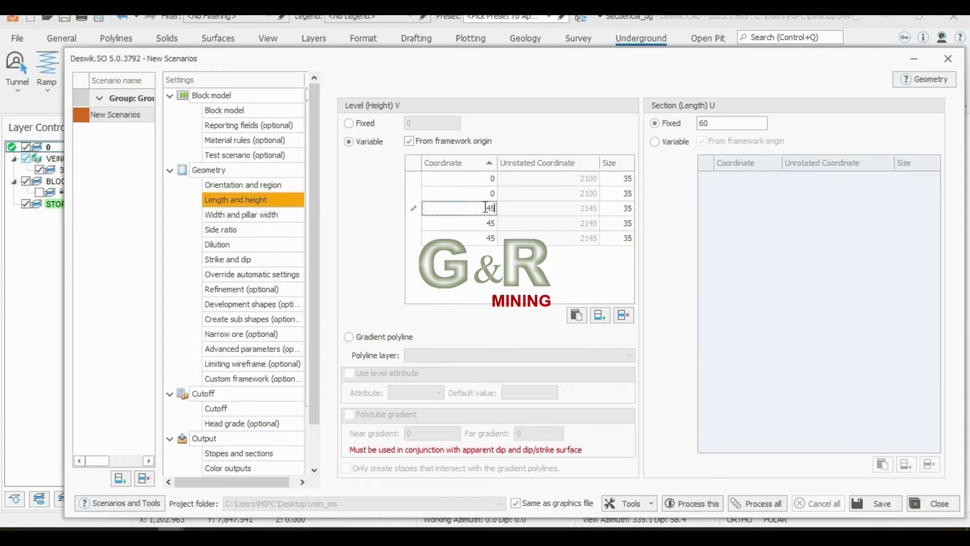
{"action": "left_click", "coordinate": [486, 198]}
{"action": "type", "text": "90"}
{"action": "key", "text": "Return"}
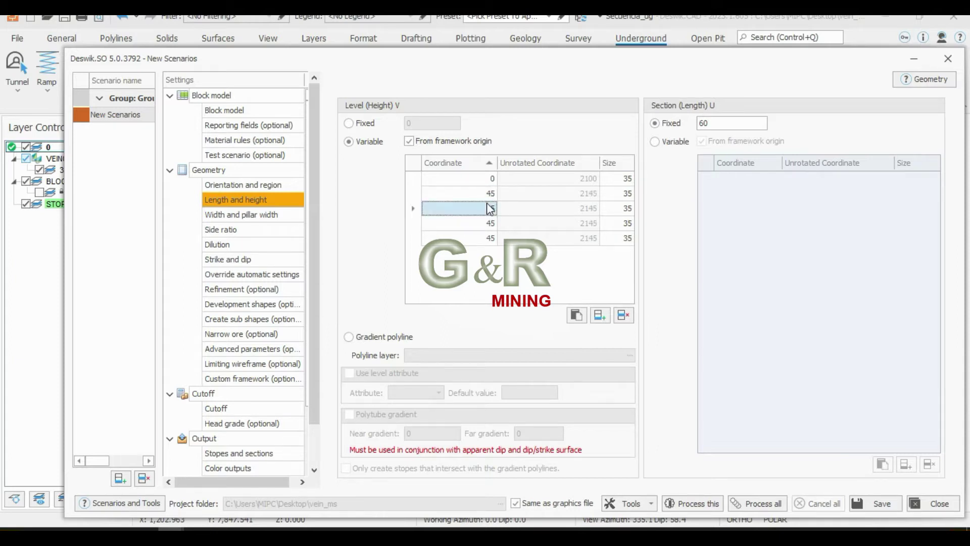
{"action": "left_click", "coordinate": [489, 225]}
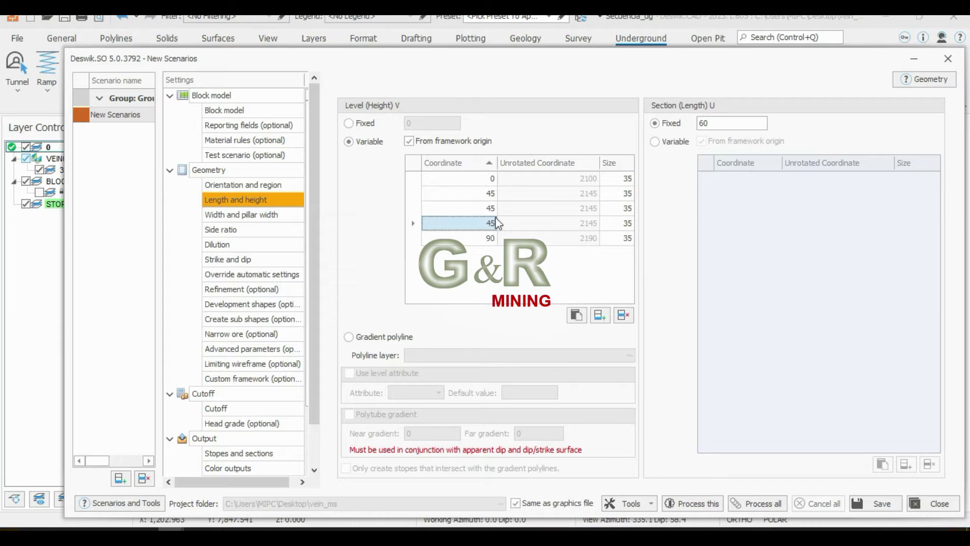
{"action": "type", "text": "135"}
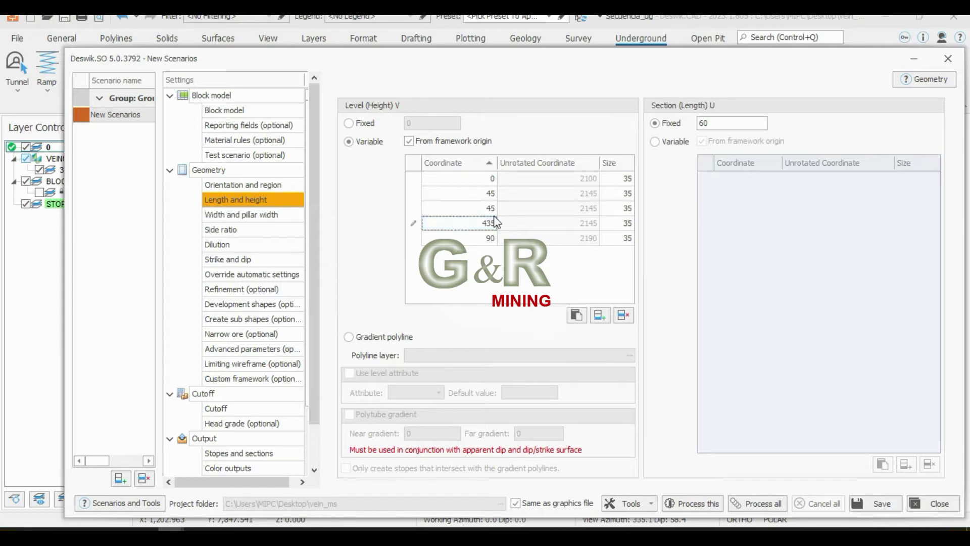
{"action": "key", "text": "BackSpace"}
{"action": "key", "text": "BackSpace"}
{"action": "left_click", "coordinate": [497, 211]}
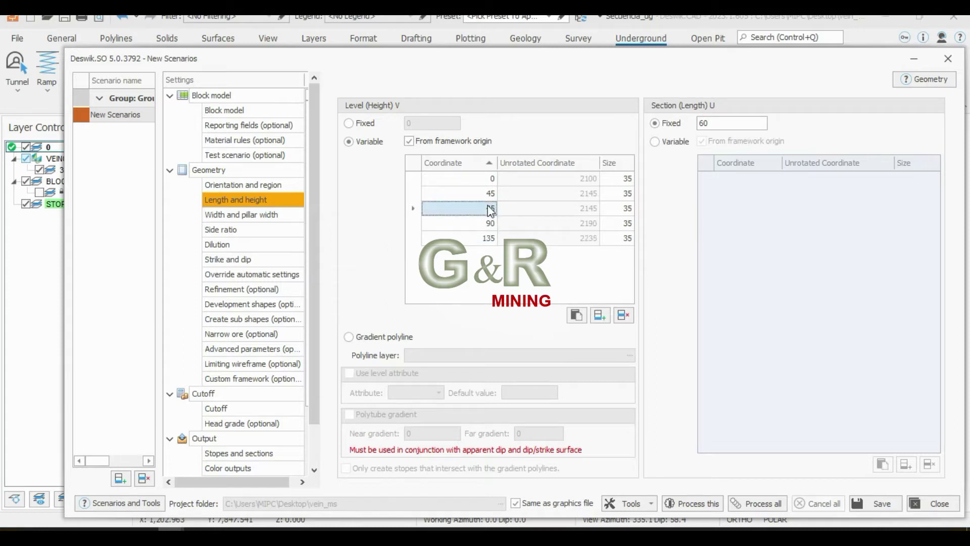
{"action": "type", "text": "180"}
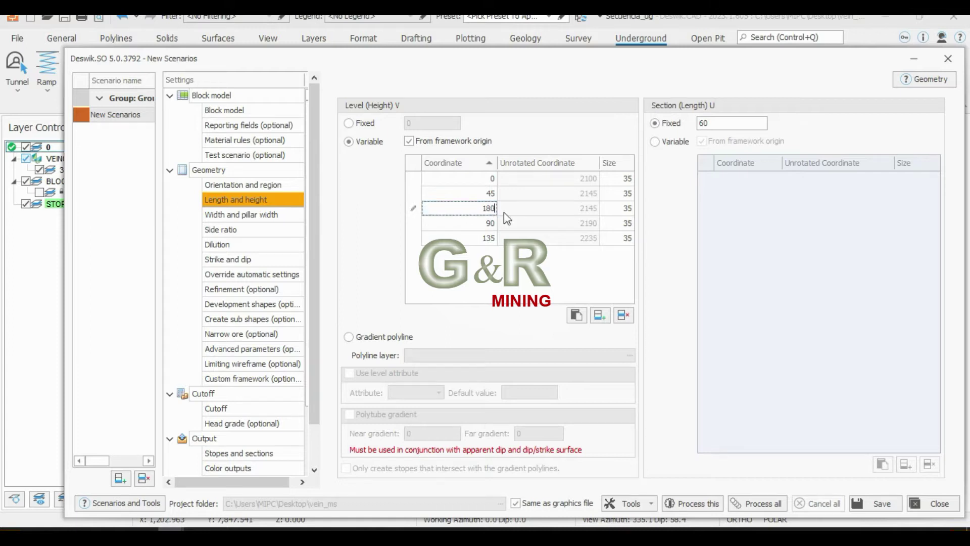
{"action": "left_click", "coordinate": [484, 200]}
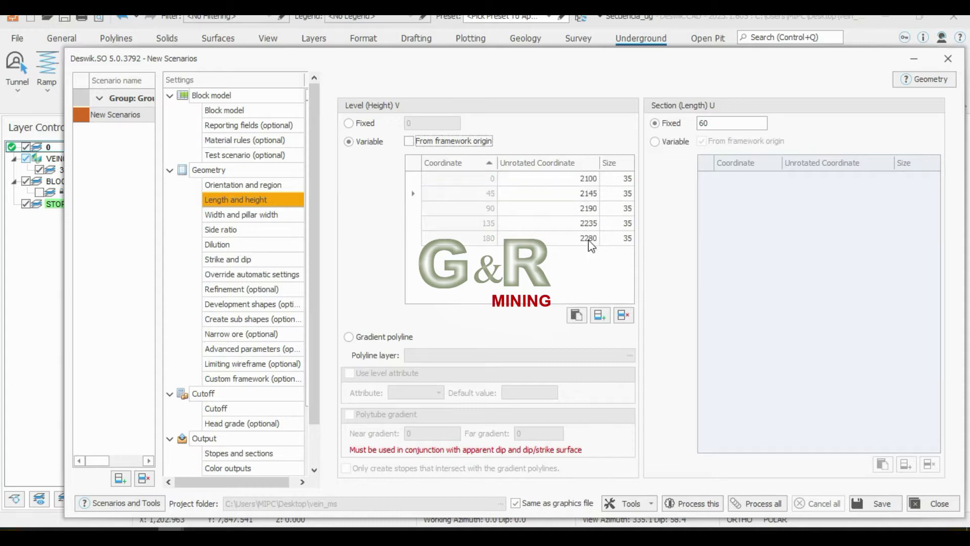
Add new levels at 225 and 270, each with size 35
{"action": "left_click", "coordinate": [429, 145]}
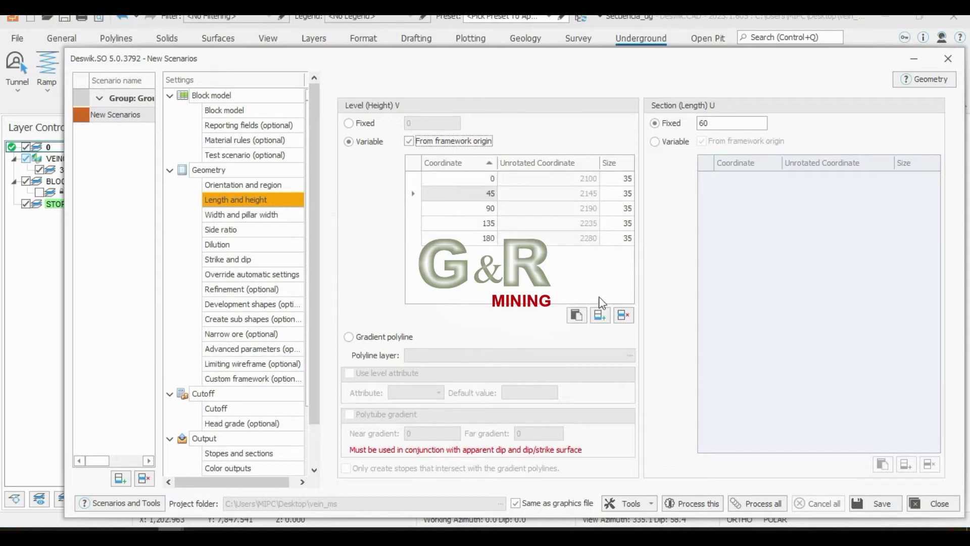
{"action": "left_click", "coordinate": [599, 314]}
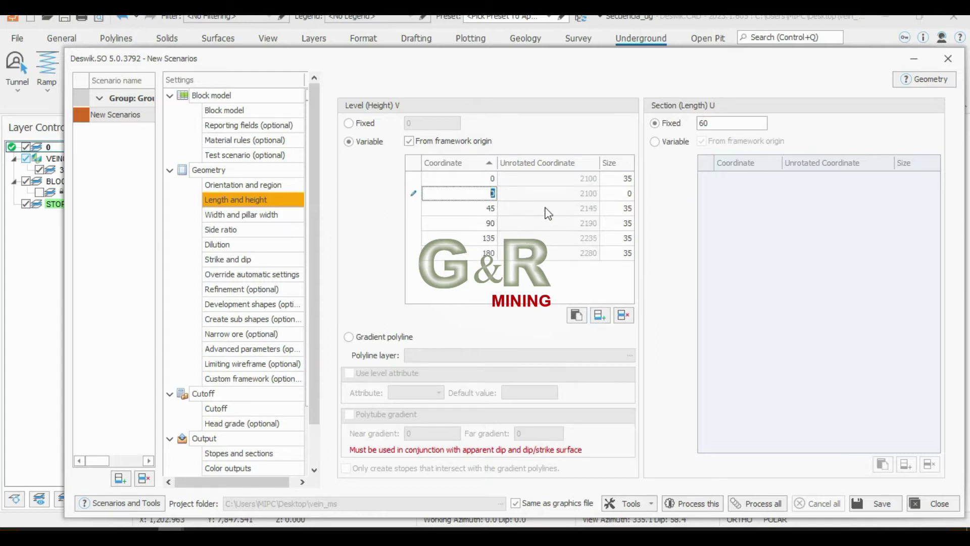
{"action": "left_click", "coordinate": [430, 145]}
{"action": "left_click", "coordinate": [599, 314]}
{"action": "type", "text": "225"}
{"action": "key", "text": "Return"}
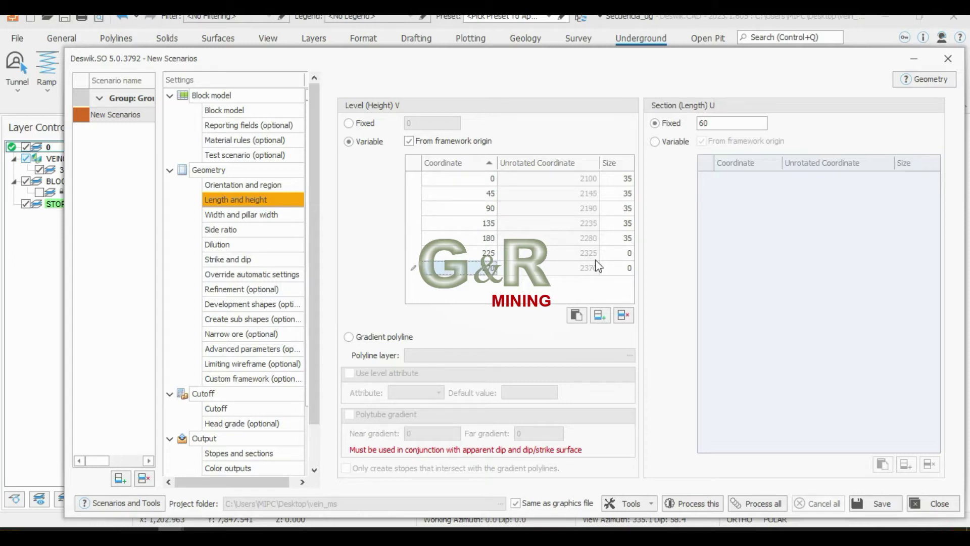
{"action": "left_click", "coordinate": [615, 255]}
{"action": "type", "text": "35"}
{"action": "left_click", "coordinate": [618, 268]}
{"action": "type", "text": "35"}
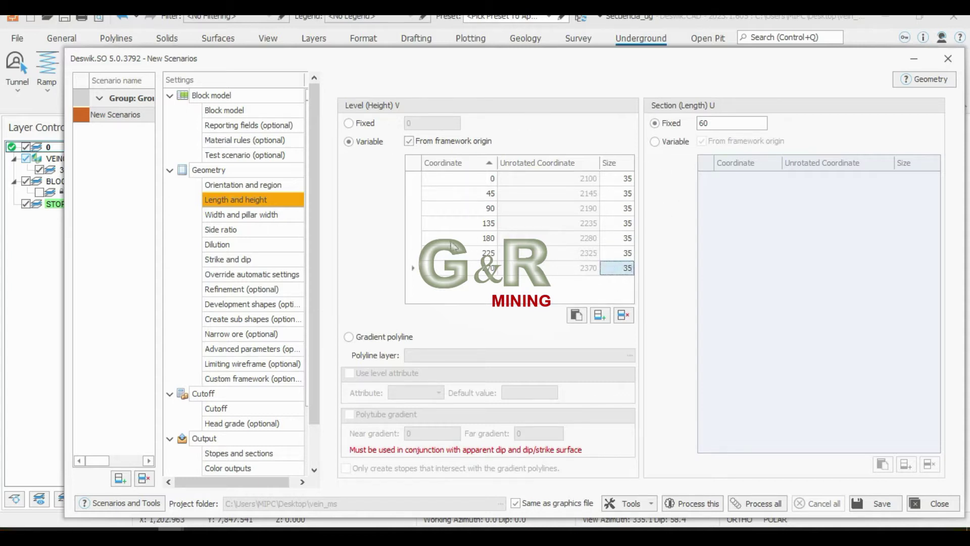
{"action": "left_click", "coordinate": [259, 215]}
{"action": "left_click", "coordinate": [254, 201]}
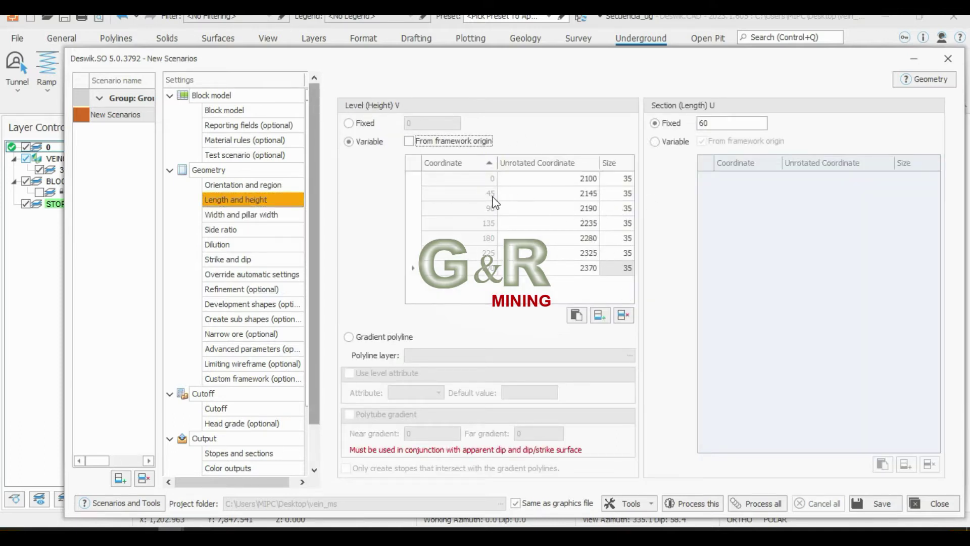
Set stope width to 20–25 with a minimum pillar width of 30
{"action": "left_click", "coordinate": [263, 215]}
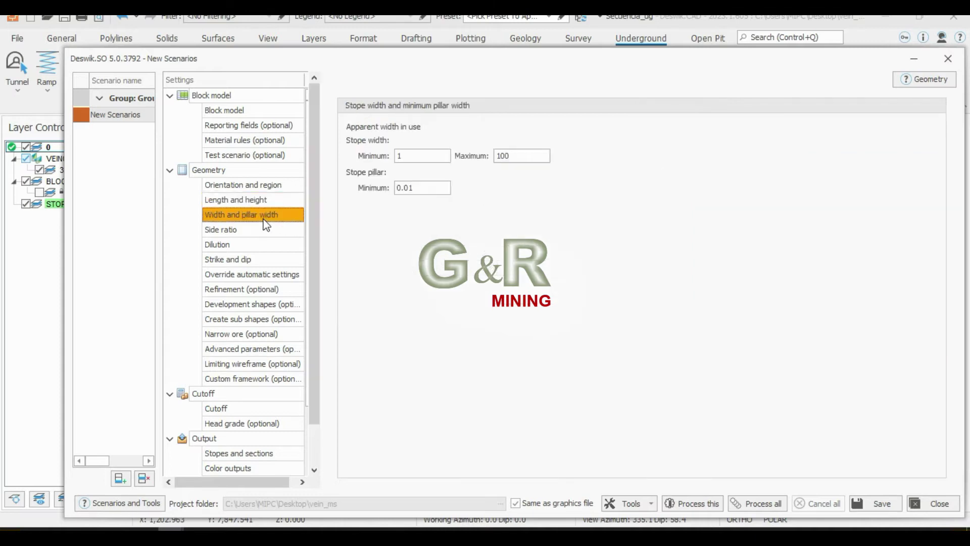
{"action": "left_click", "coordinate": [428, 162]}
{"action": "type", "text": "20"}
{"action": "key", "text": "Tab"}
{"action": "key", "text": "Tab"}
{"action": "type", "text": "30"}
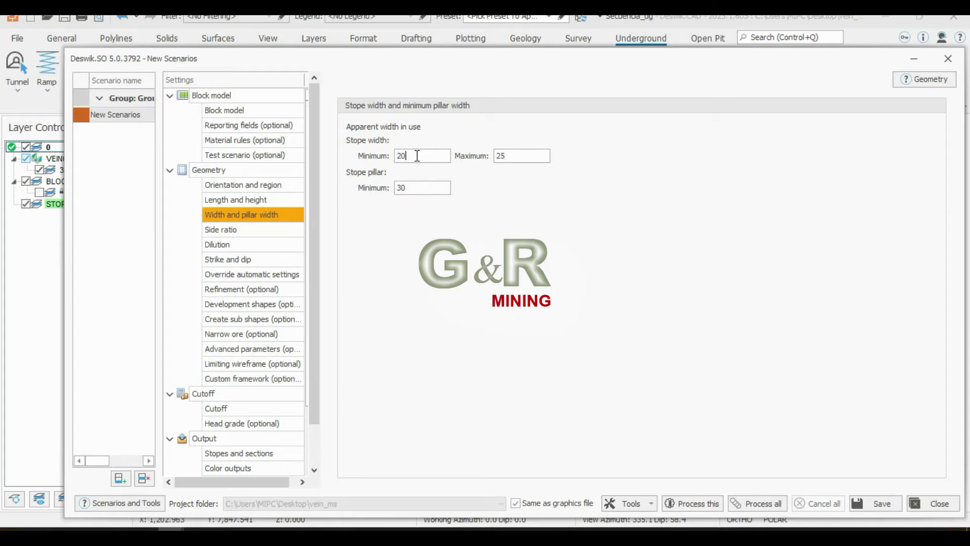
Lower the Dilution maximum waste percentage to 14%
{"action": "left_click", "coordinate": [260, 230]}
{"action": "left_click", "coordinate": [247, 243]}
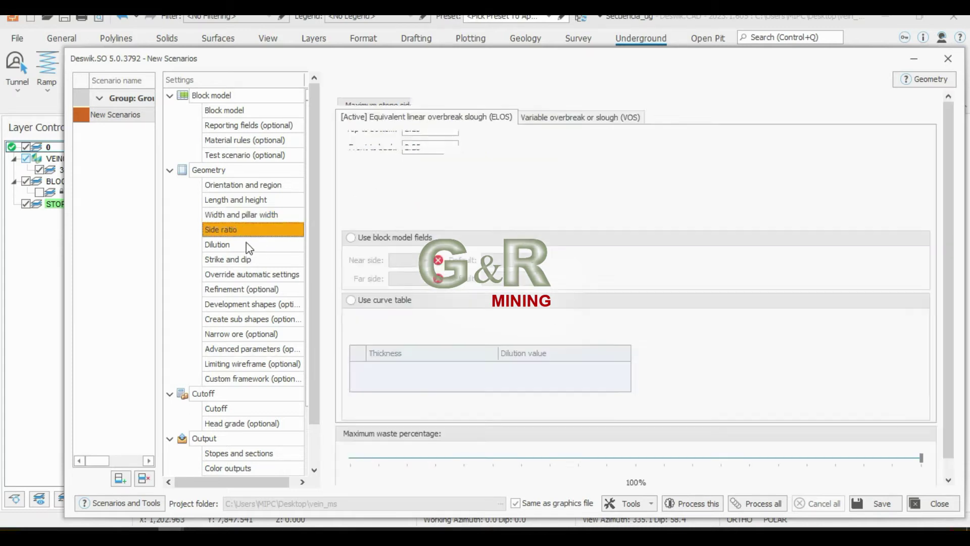
{"action": "left_click", "coordinate": [458, 457]}
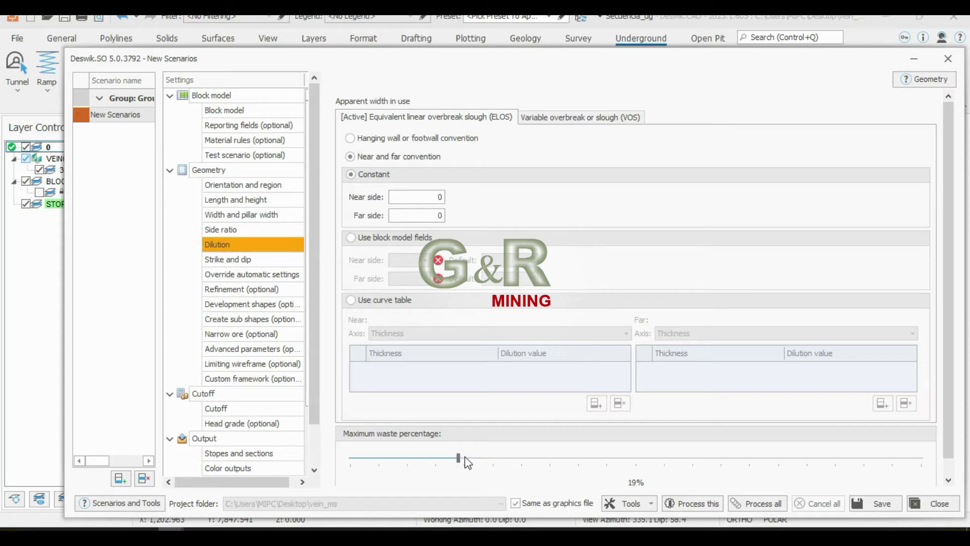
{"action": "left_click_drag", "start_coordinate": [464, 458], "coordinate": [429, 458]}
{"action": "left_click", "coordinate": [232, 259]}
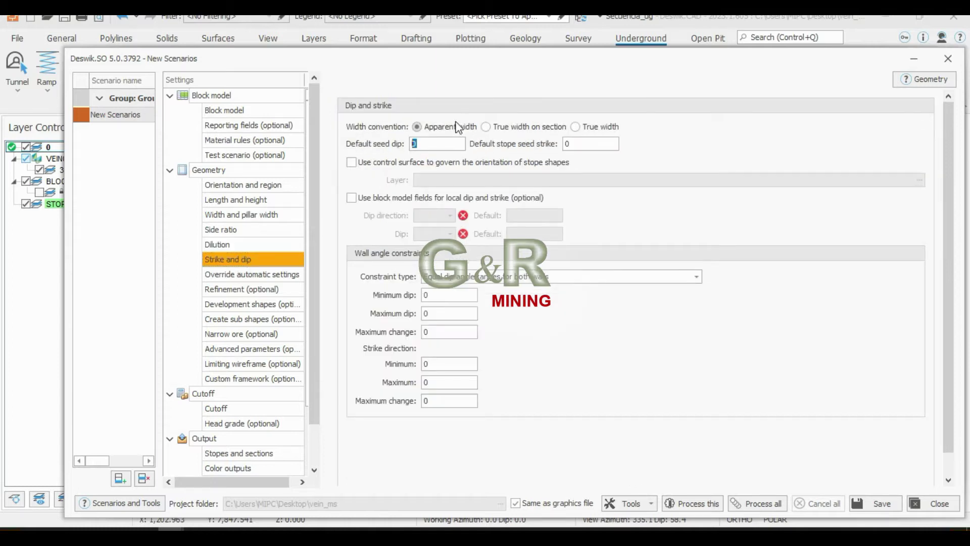
Set default seed dip 100 and wall dip limits 100 to 120, keeping apparent width
{"action": "left_click", "coordinate": [438, 126]}
{"action": "double_click", "coordinate": [432, 146]}
{"action": "type", "text": "100"}
{"action": "left_click", "coordinate": [438, 295]}
{"action": "type", "text": "10"}
{"action": "left_click", "coordinate": [425, 314]}
{"action": "type", "text": "12"}
{"action": "key", "text": "Tab"}
Set strike limits -15 to 15 with maximum change 5
{"action": "left_click", "coordinate": [441, 381]}
{"action": "key", "text": "Tab"}
{"action": "type", "text": "5"}
{"action": "left_click", "coordinate": [265, 275]}
{"action": "left_click", "coordinate": [250, 260]}
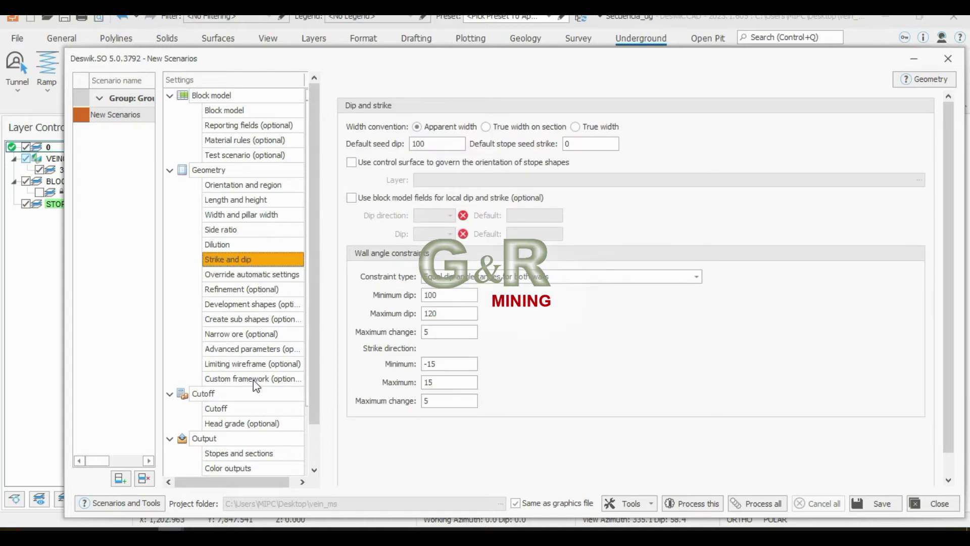
{"action": "left_click", "coordinate": [244, 278]}
Browse the development shapes, sub shapes, narrow ore, framework, cutoff, head grade and output settings
{"action": "left_click", "coordinate": [247, 303]}
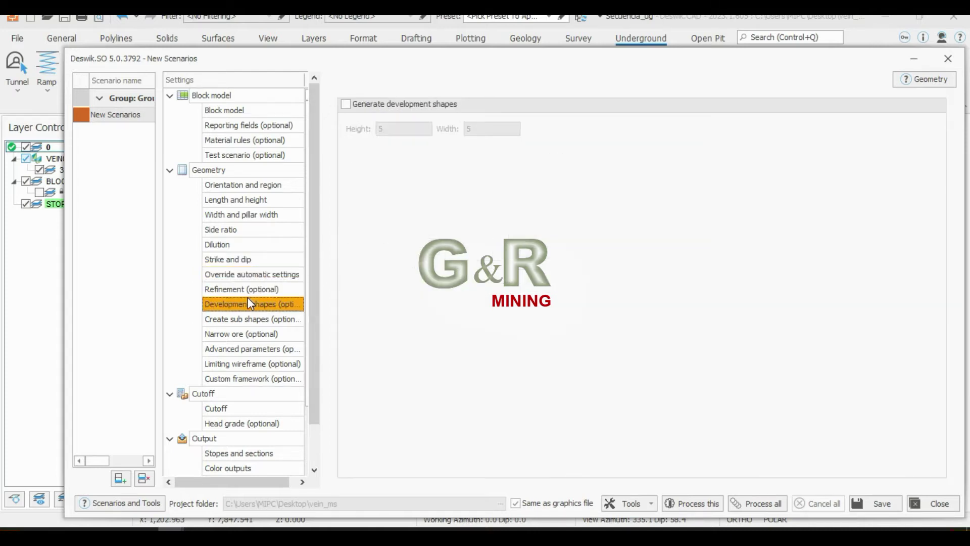
{"action": "left_click", "coordinate": [255, 323]}
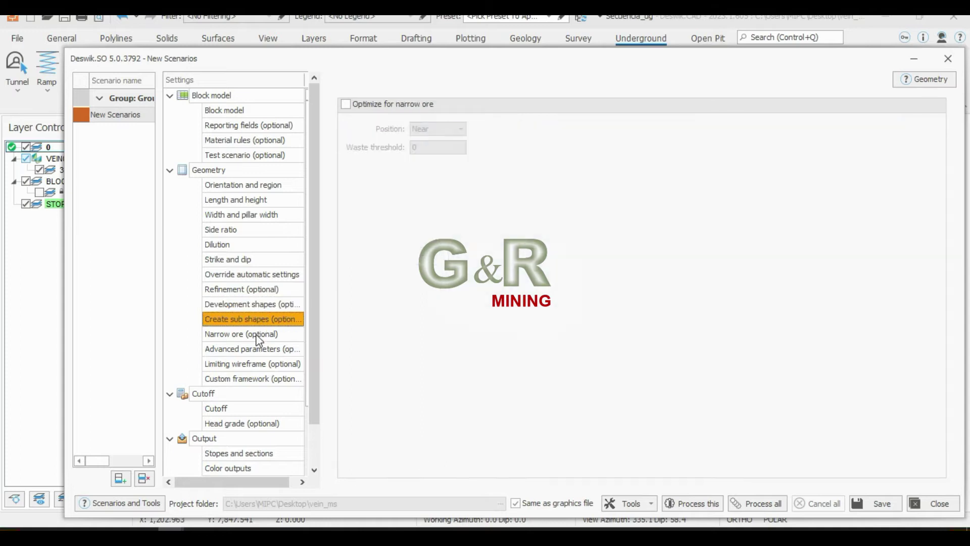
{"action": "left_click", "coordinate": [257, 354]}
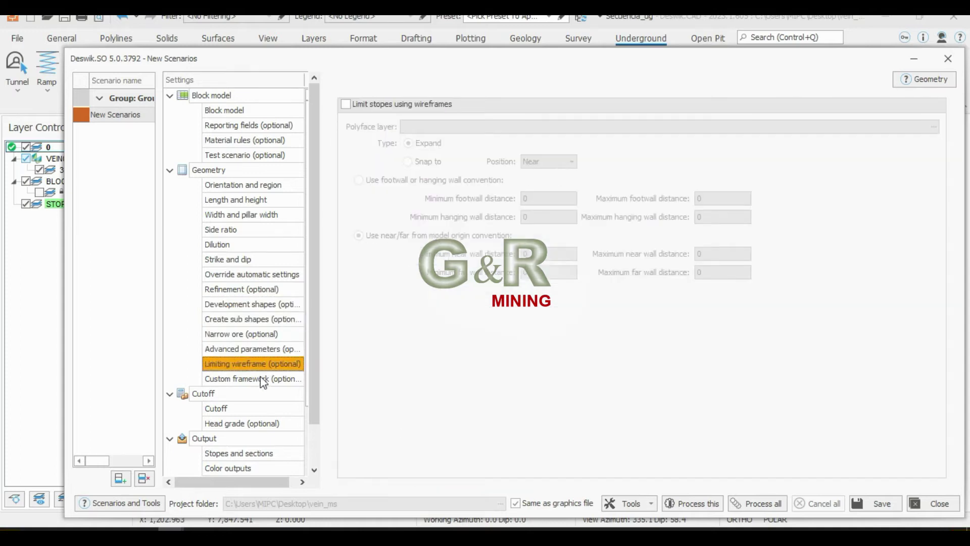
{"action": "left_click", "coordinate": [262, 378]}
{"action": "left_click_drag", "start_coordinate": [285, 61], "coordinate": [278, 25]}
{"action": "left_click", "coordinate": [227, 373]}
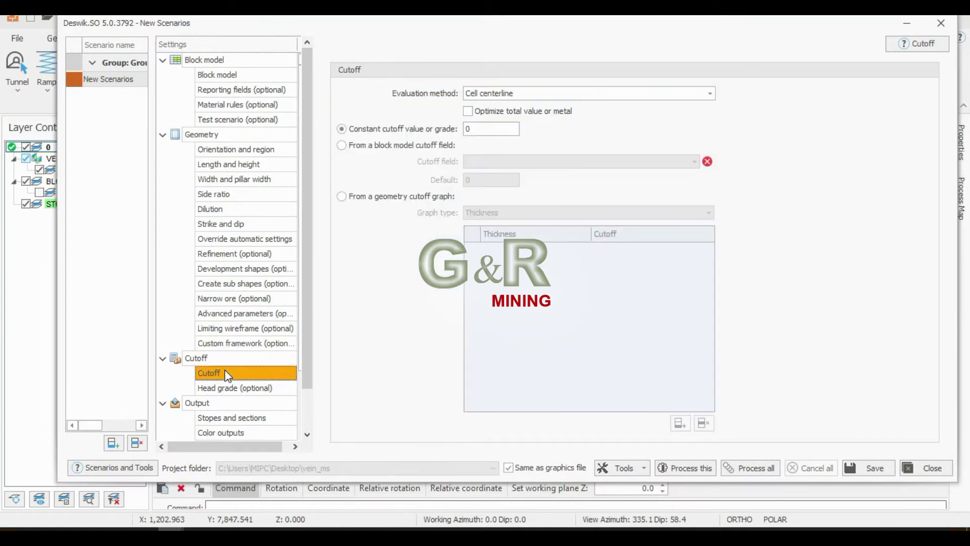
{"action": "double_click", "coordinate": [469, 129]}
{"action": "left_click", "coordinate": [266, 388]}
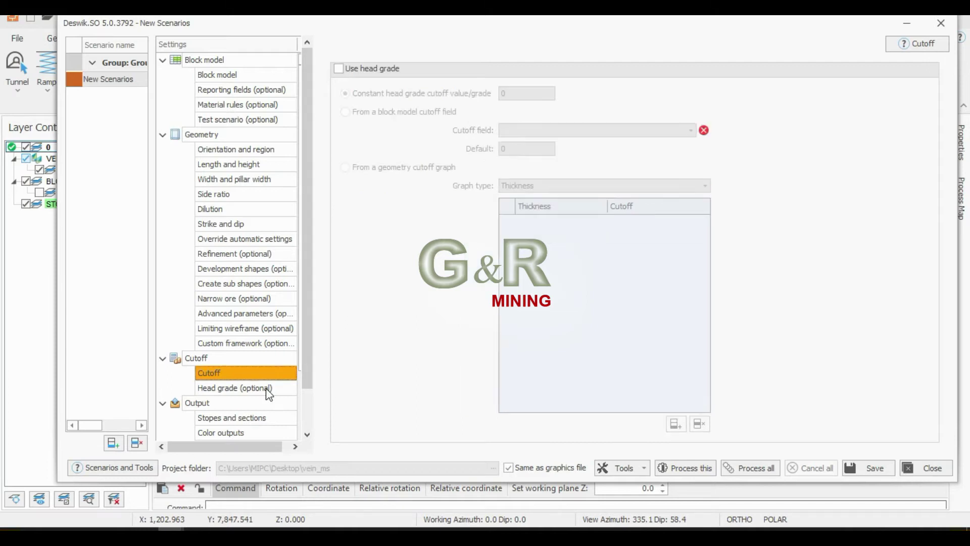
{"action": "left_click", "coordinate": [258, 417]}
Turn on output stope smoothing with the Average method and Strike match direction
{"action": "left_click_drag", "start_coordinate": [302, 377], "coordinate": [301, 414]}
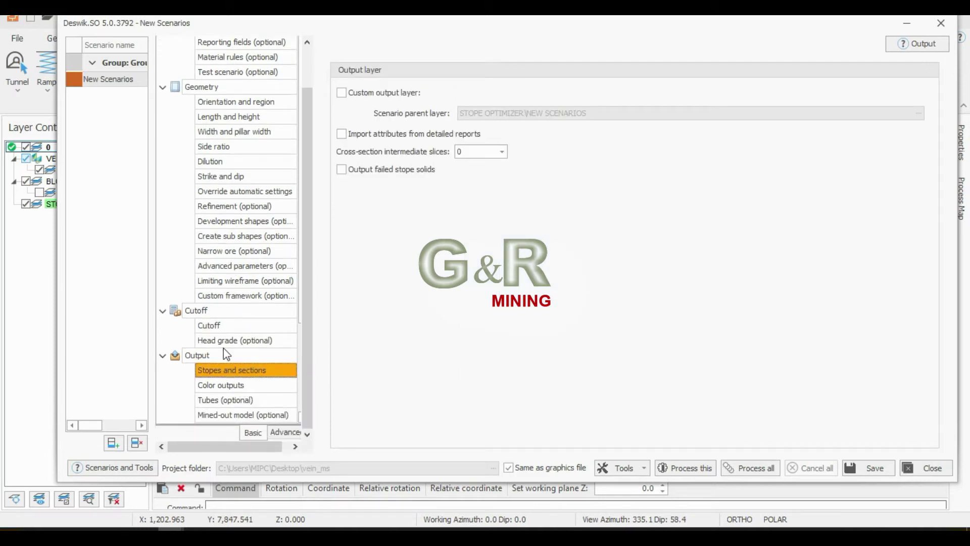
{"action": "scroll", "coordinate": [268, 392], "scroll_direction": "down", "scroll_amount": 2}
{"action": "scroll", "coordinate": [244, 354], "scroll_direction": "down", "scroll_amount": 1}
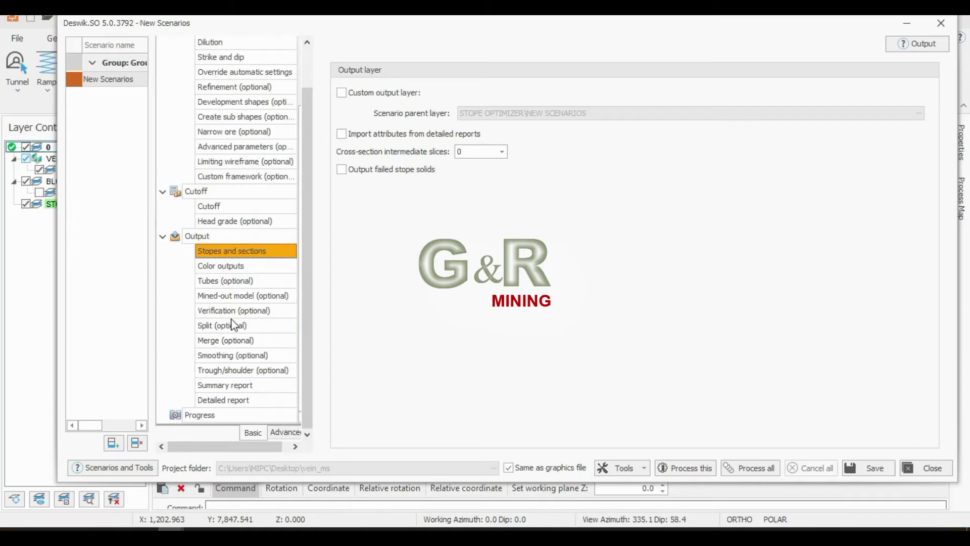
{"action": "left_click", "coordinate": [233, 324]}
{"action": "left_click", "coordinate": [230, 356]}
{"action": "left_click", "coordinate": [384, 69]}
{"action": "left_click", "coordinate": [425, 92]}
{"action": "left_click", "coordinate": [424, 106]}
{"action": "left_click", "coordinate": [455, 110]}
{"action": "left_click", "coordinate": [433, 136]}
Set smoothing match tolerance to 20 and time limit to 10
{"action": "double_click", "coordinate": [599, 92]}
{"action": "double_click", "coordinate": [586, 110]}
{"action": "type", "text": "20"}
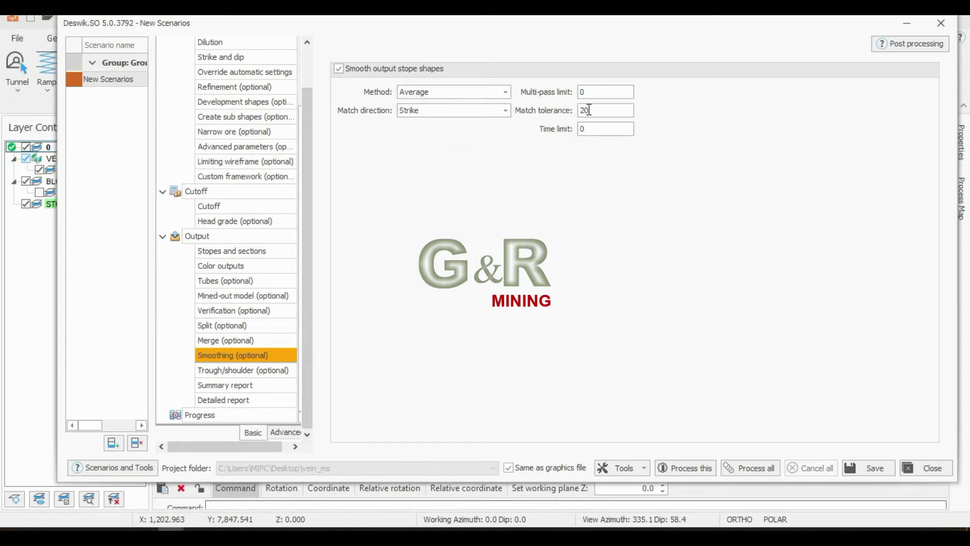
{"action": "double_click", "coordinate": [598, 91]}
{"action": "double_click", "coordinate": [596, 125]}
{"action": "type", "text": "10"}
{"action": "left_click", "coordinate": [296, 372]}
{"action": "scroll", "coordinate": [288, 212], "scroll_direction": "up", "scroll_amount": 3}
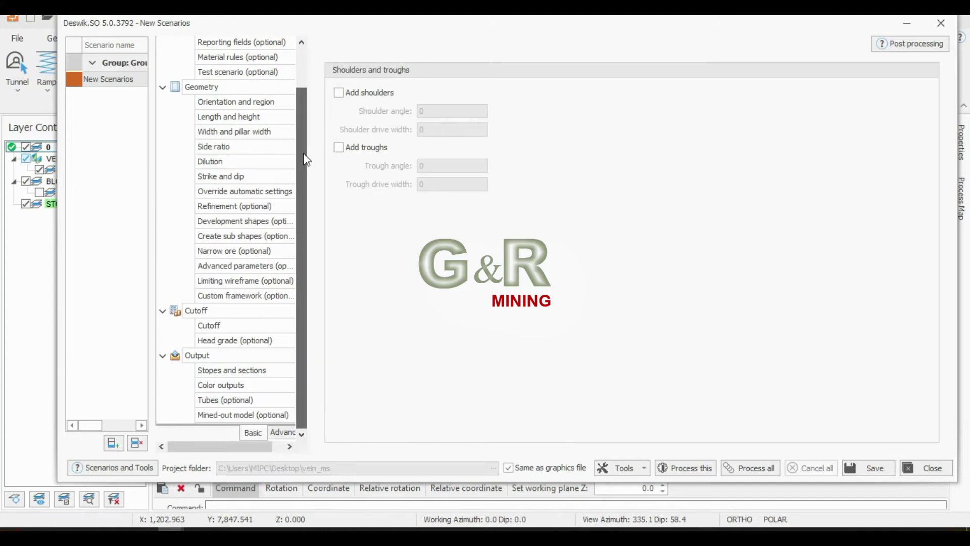
{"action": "scroll", "coordinate": [273, 90], "scroll_direction": "up", "scroll_amount": 2}
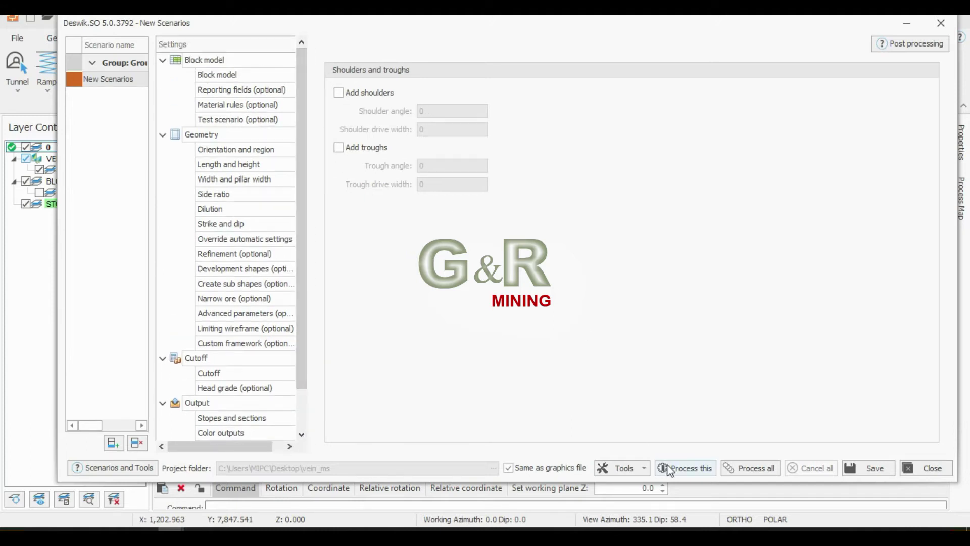
Process all scenarios to generate 40 stopes, then move the dialog to reveal the 3D viewport
{"action": "left_click", "coordinate": [743, 468]}
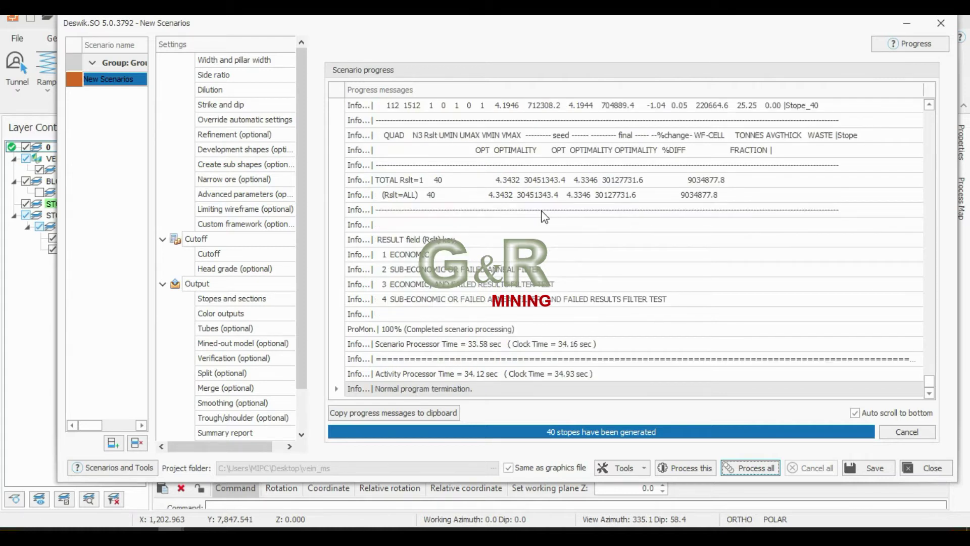
{"action": "scroll", "coordinate": [531, 211], "scroll_direction": "up", "scroll_amount": 5}
{"action": "scroll", "coordinate": [531, 211], "scroll_direction": "up", "scroll_amount": 5}
{"action": "scroll", "coordinate": [531, 211], "scroll_direction": "up", "scroll_amount": 5}
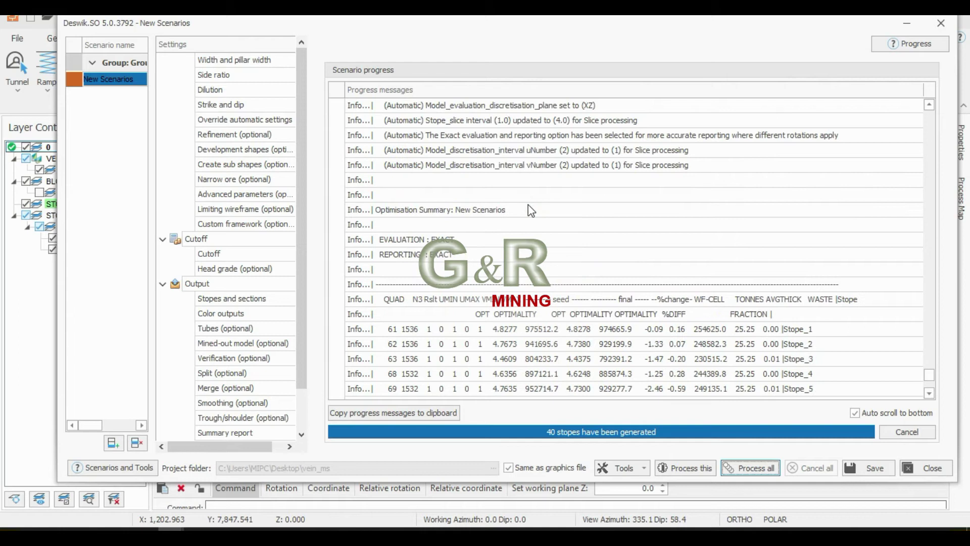
{"action": "mouse_move", "coordinate": [539, 26]}
{"action": "left_mouse_down"}
{"action": "mouse_move", "coordinate": [538, 181]}
{"action": "mouse_move", "coordinate": [556, 401]}
{"action": "left_mouse_up"}
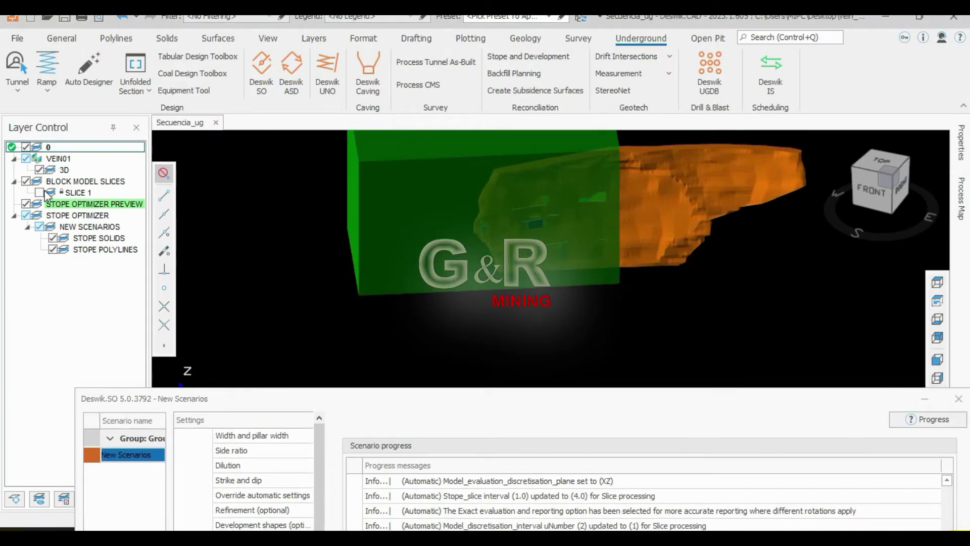
Hide the optimizer preview and review the stopes from top, right, back, left and front views
{"action": "left_click", "coordinate": [26, 204]}
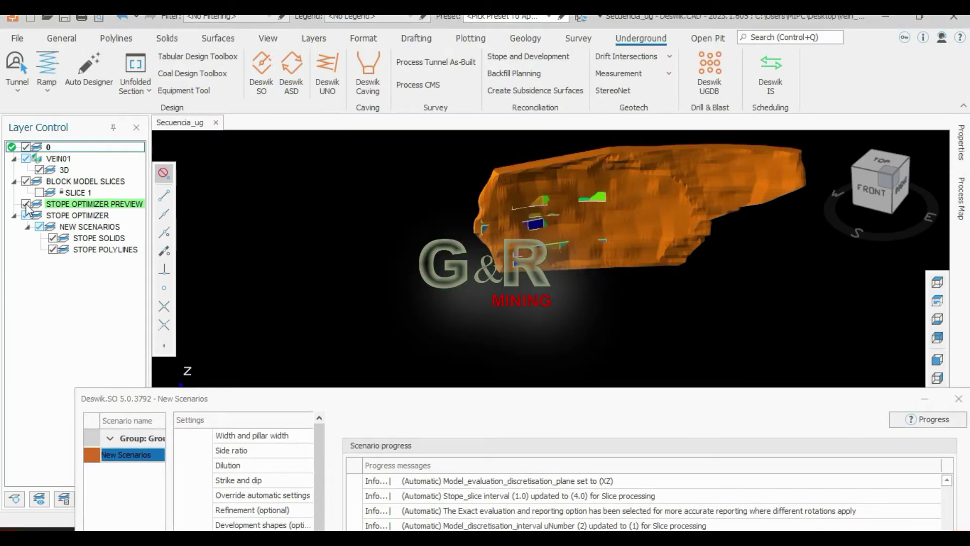
{"action": "left_click", "coordinate": [39, 170]}
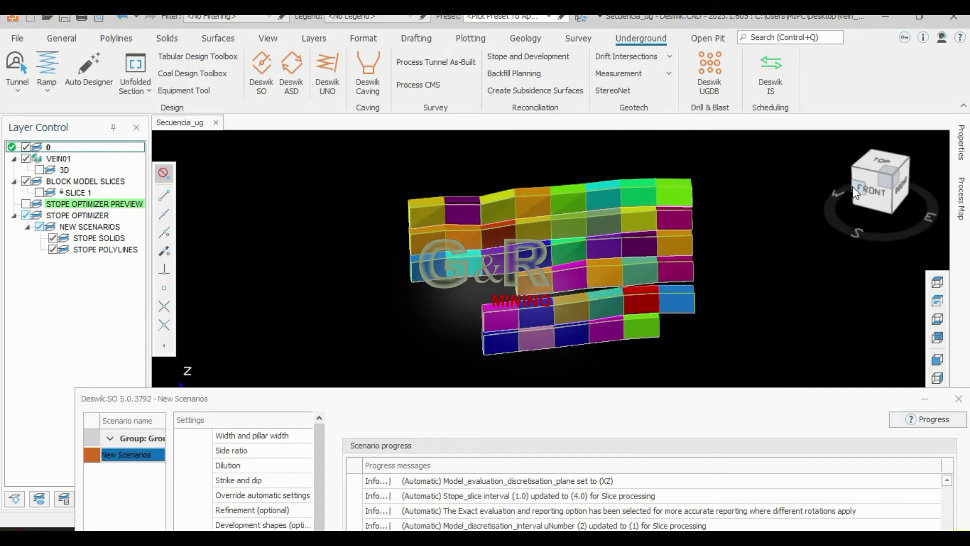
{"action": "left_click", "coordinate": [891, 176]}
{"action": "left_click", "coordinate": [886, 202]}
{"action": "left_click", "coordinate": [867, 217]}
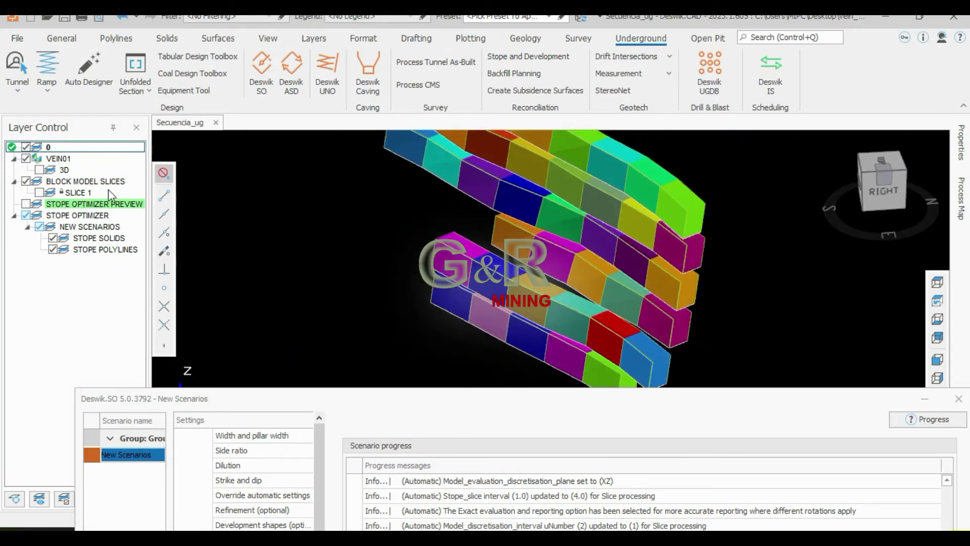
{"action": "left_click", "coordinate": [39, 170]}
{"action": "left_click", "coordinate": [842, 163]}
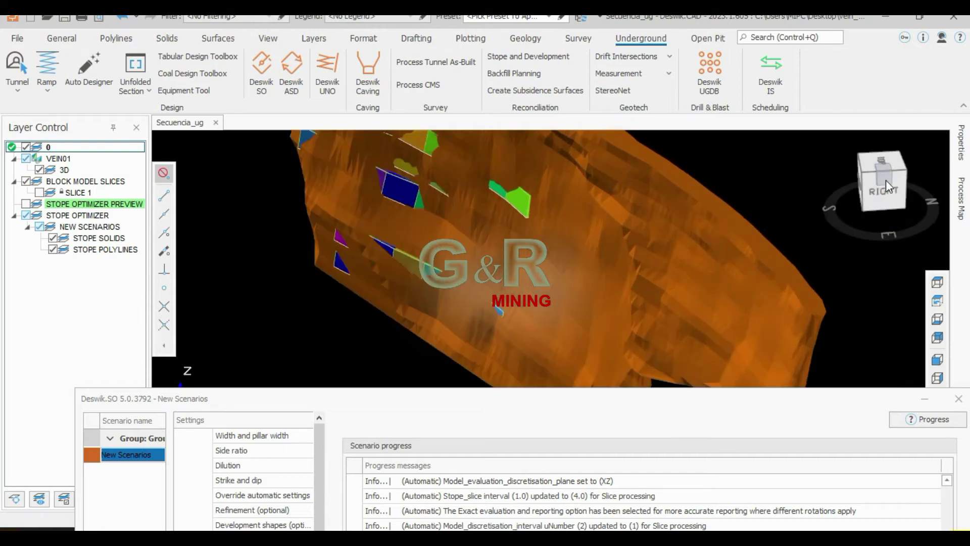
{"action": "left_click", "coordinate": [843, 163]}
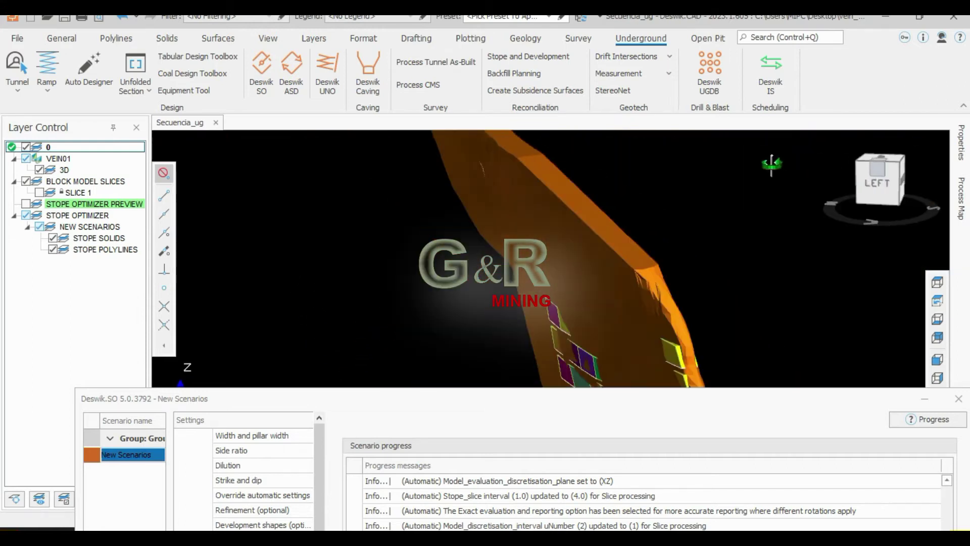
{"action": "left_click", "coordinate": [38, 170]}
{"action": "left_click", "coordinate": [831, 181]}
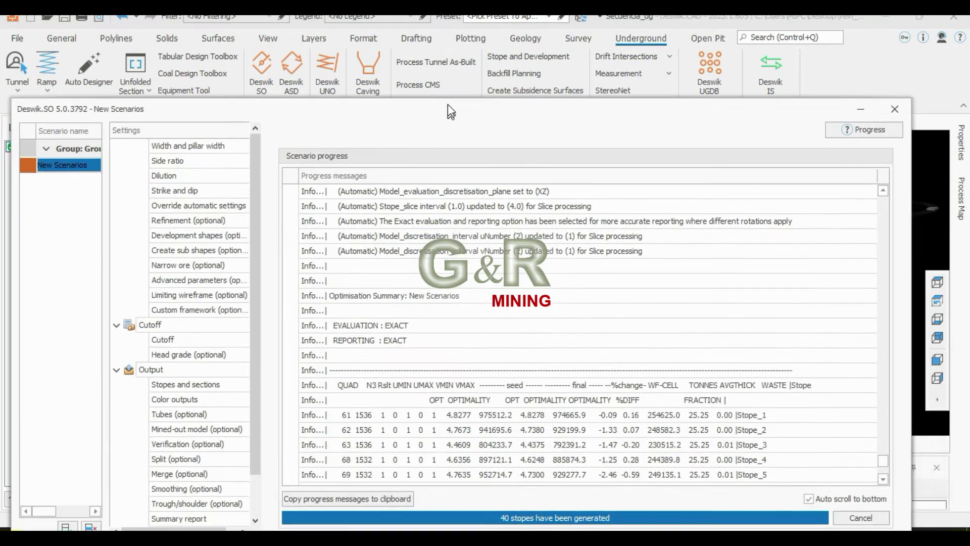
Close the Deswik.SO stope optimizer window, saving the scenario
{"action": "left_click_drag", "start_coordinate": [514, 402], "coordinate": [469, 58]}
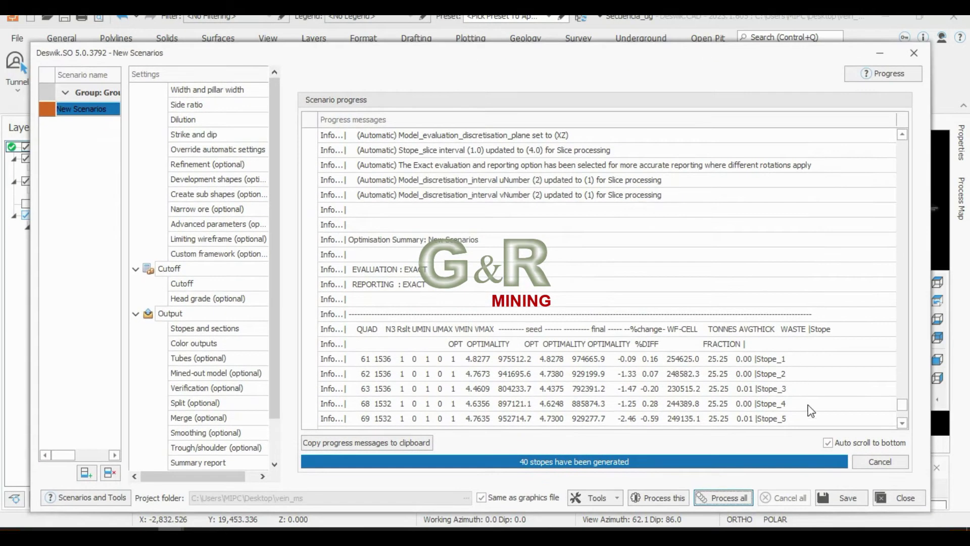
{"action": "left_click", "coordinate": [914, 52]}
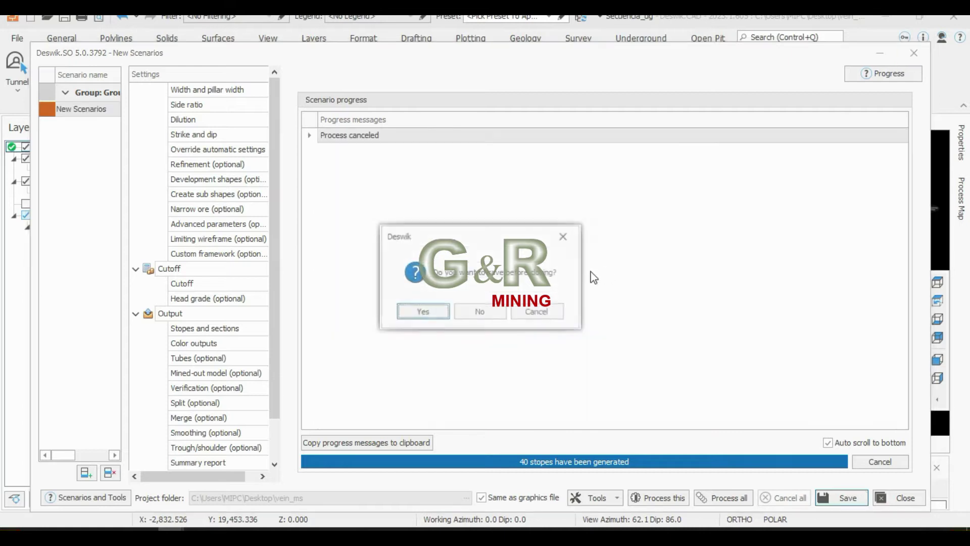
{"action": "left_click", "coordinate": [423, 312]}
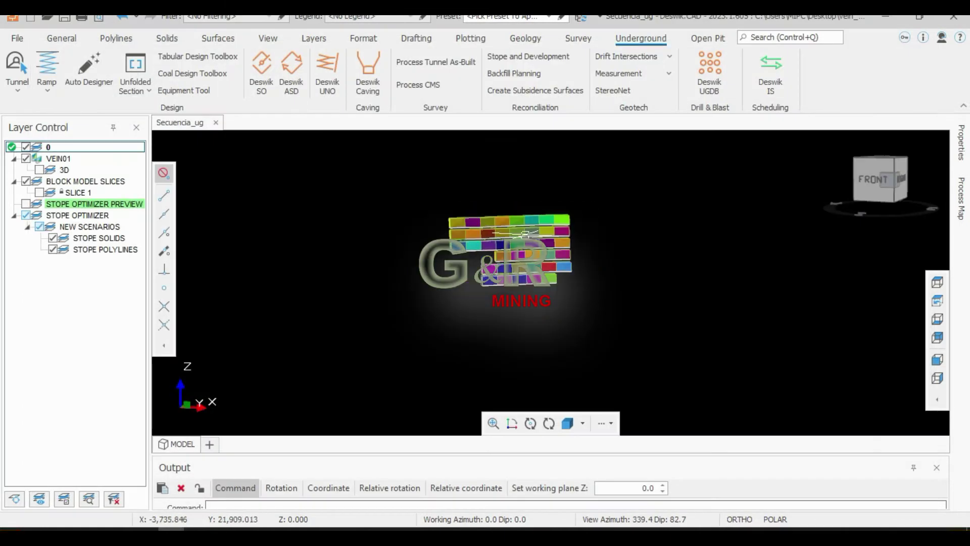
Orbit the model to show the stope blocks and hide the STOPE POLYLINES layer
{"action": "right_click_drag", "start_coordinate": [489, 225], "coordinate": [426, 258]}
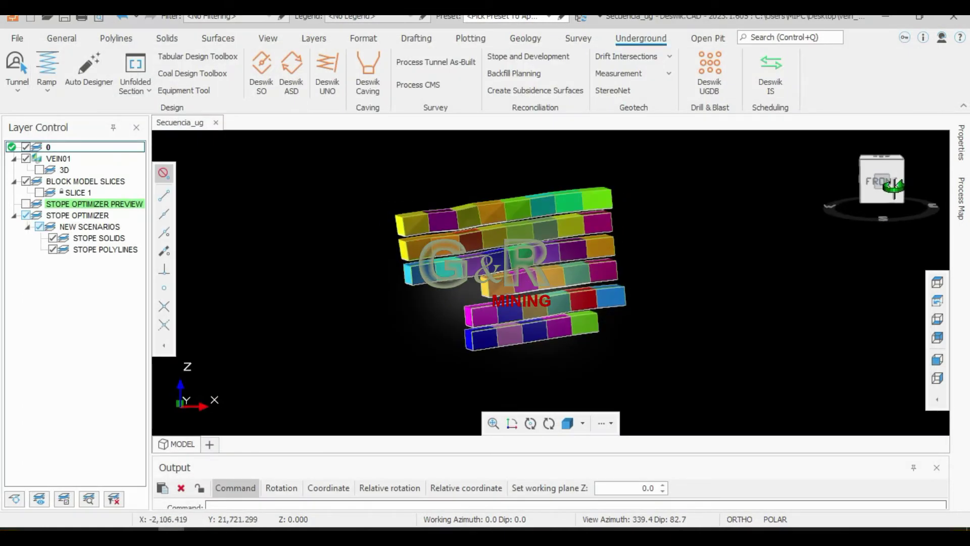
{"action": "scroll", "coordinate": [426, 259], "scroll_direction": "down", "scroll_amount": 2}
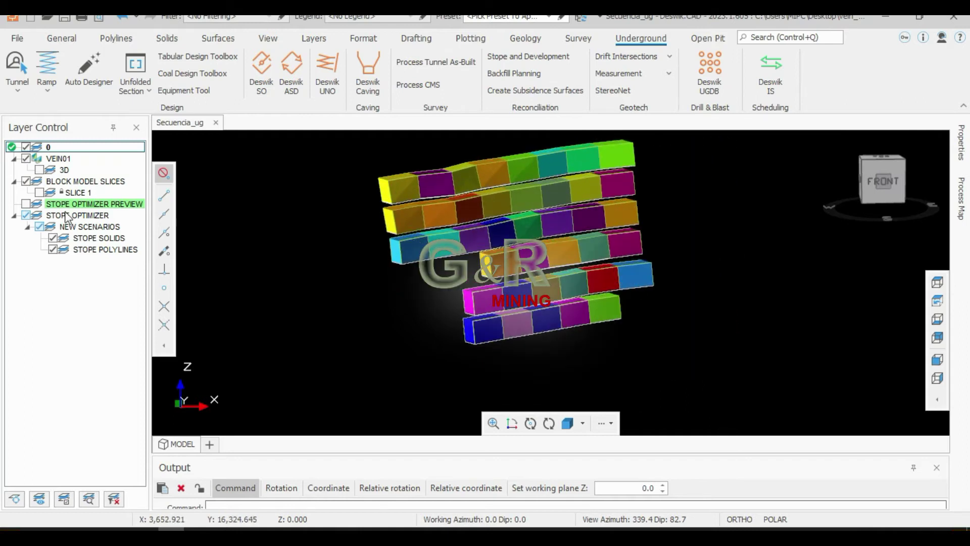
{"action": "left_click", "coordinate": [53, 237]}
Select the stope blocks and review the existing STOPE SOLIDS and STOPE OPTIMIZER attribute definitions
{"action": "left_click", "coordinate": [53, 238]}
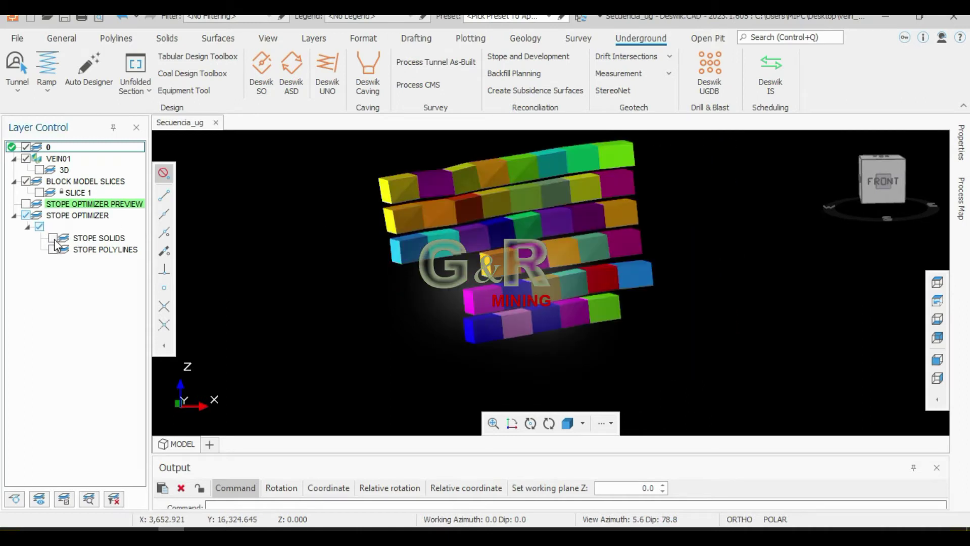
{"action": "left_click_drag", "start_coordinate": [675, 342], "coordinate": [754, 277]}
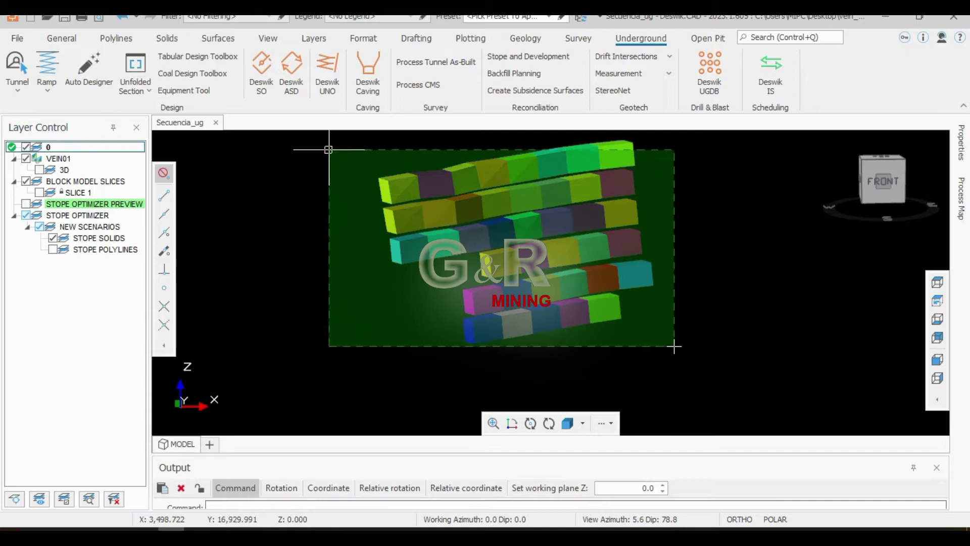
{"action": "left_click", "coordinate": [105, 239]}
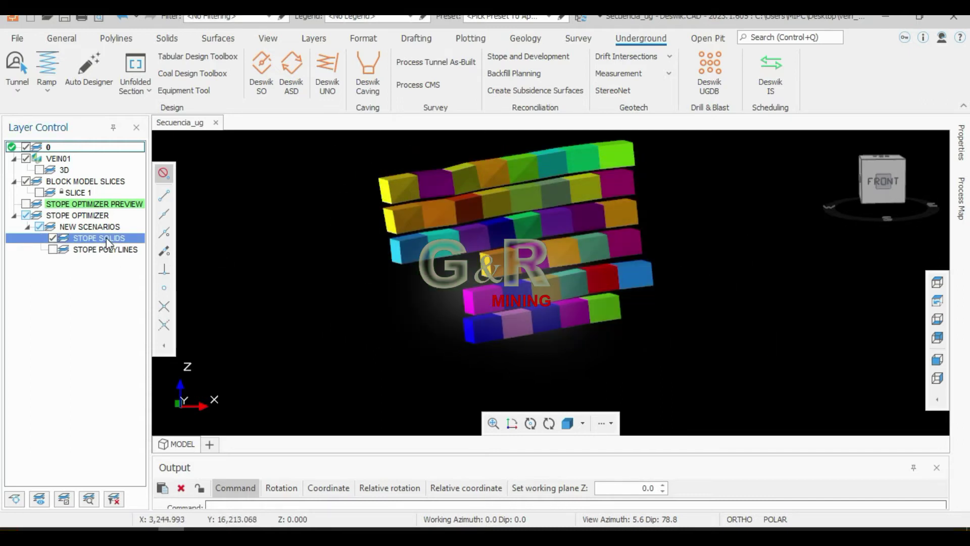
{"action": "right_click", "coordinate": [106, 237]}
{"action": "left_click", "coordinate": [160, 398]}
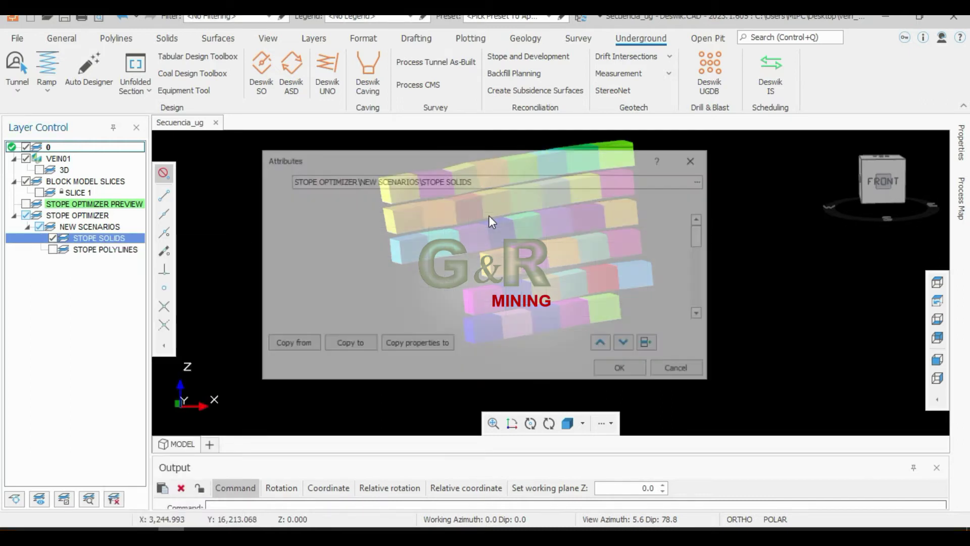
{"action": "left_click", "coordinate": [703, 162]}
{"action": "left_click", "coordinate": [84, 223]}
{"action": "right_click", "coordinate": [84, 216]}
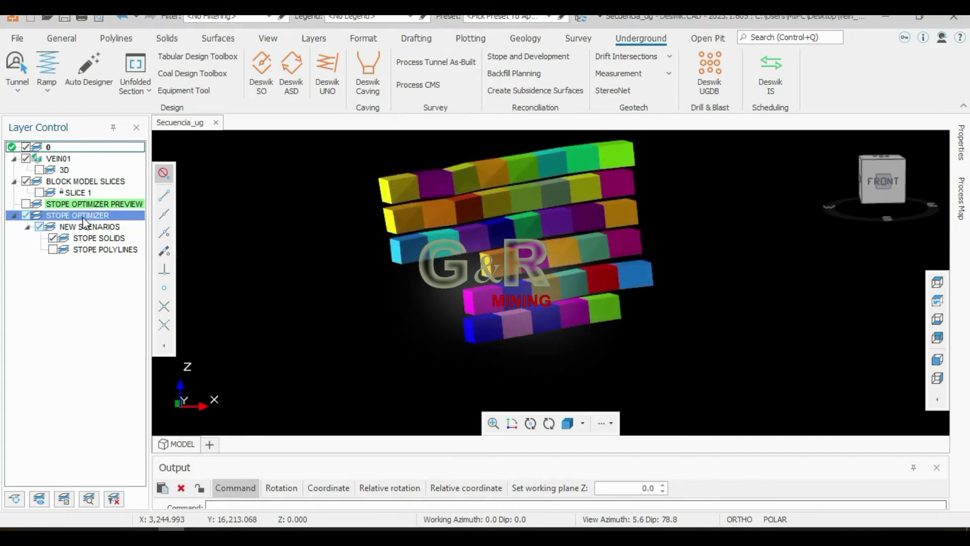
{"action": "left_click", "coordinate": [143, 386]}
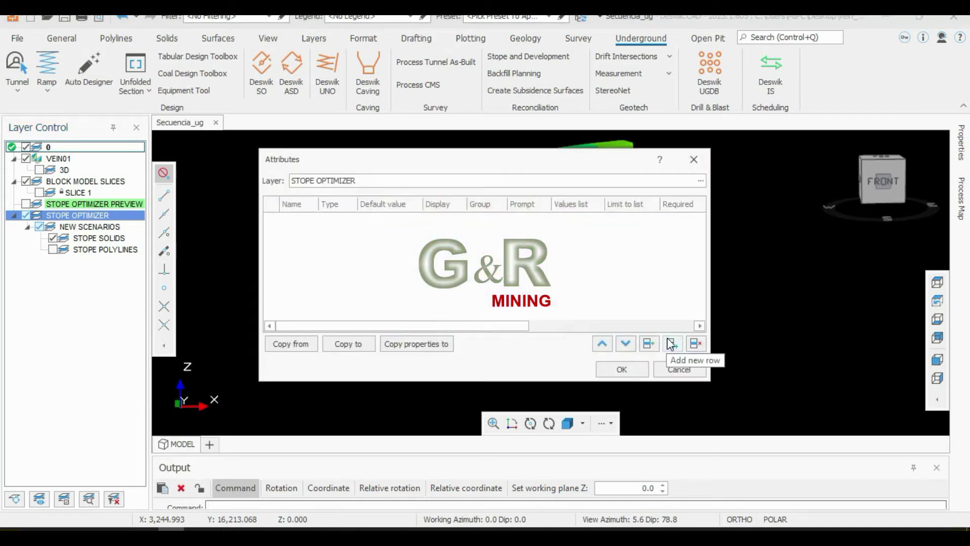
{"action": "key", "text": "Escape"}
In STOPE SOLIDS attributes, add a new row named LEVEL with type Double and confirm
{"action": "left_click", "coordinate": [84, 239]}
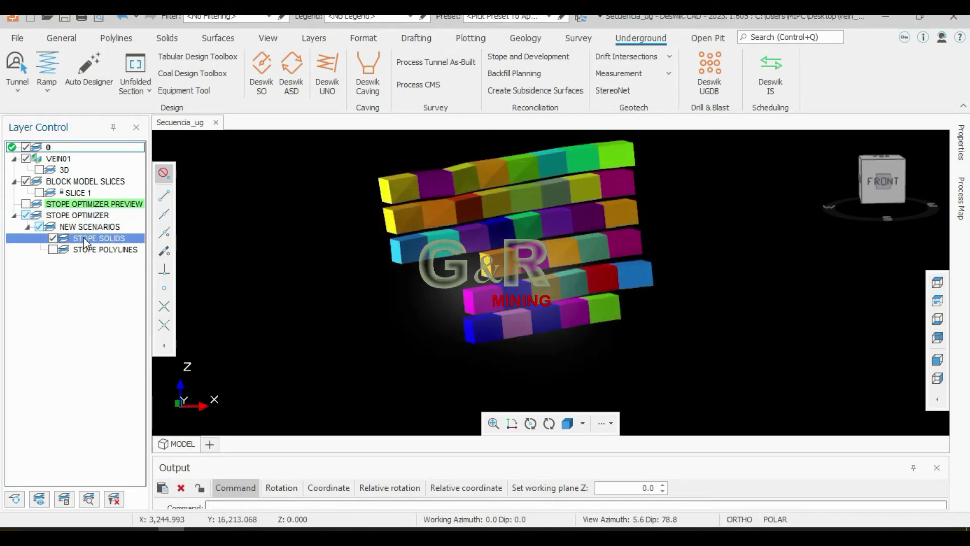
{"action": "right_click", "coordinate": [83, 239]}
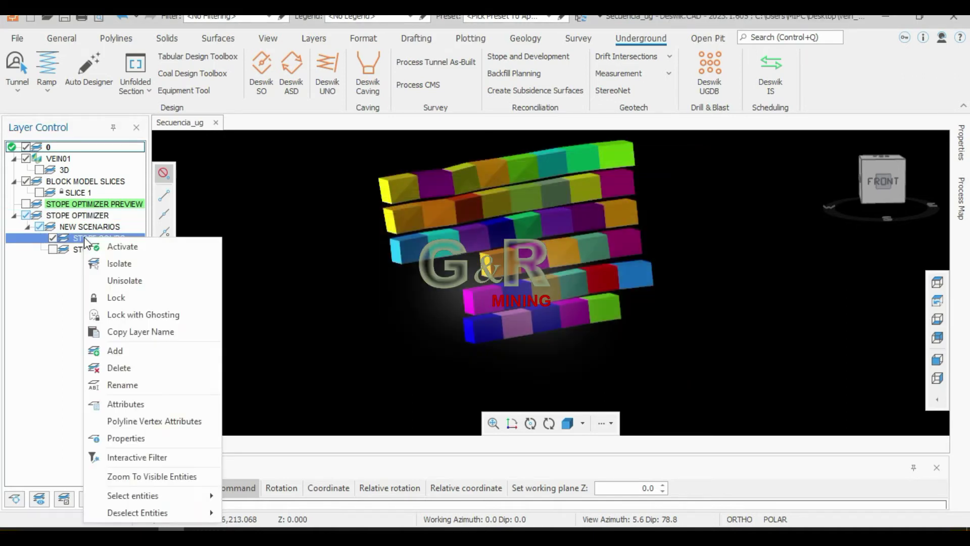
{"action": "left_click", "coordinate": [137, 404]}
{"action": "scroll", "coordinate": [613, 303], "scroll_direction": "down", "scroll_amount": 2}
{"action": "scroll", "coordinate": [621, 313], "scroll_direction": "down", "scroll_amount": 1}
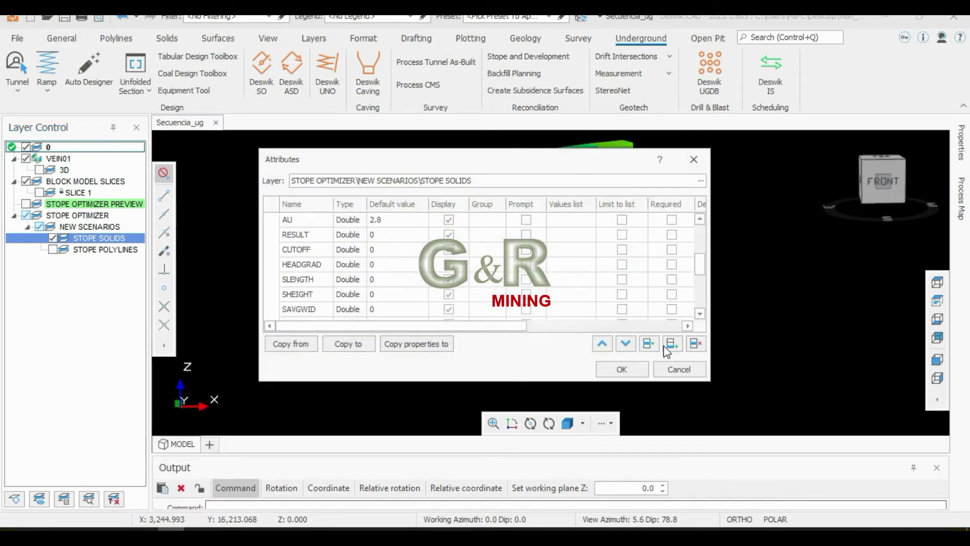
{"action": "left_click", "coordinate": [670, 349]}
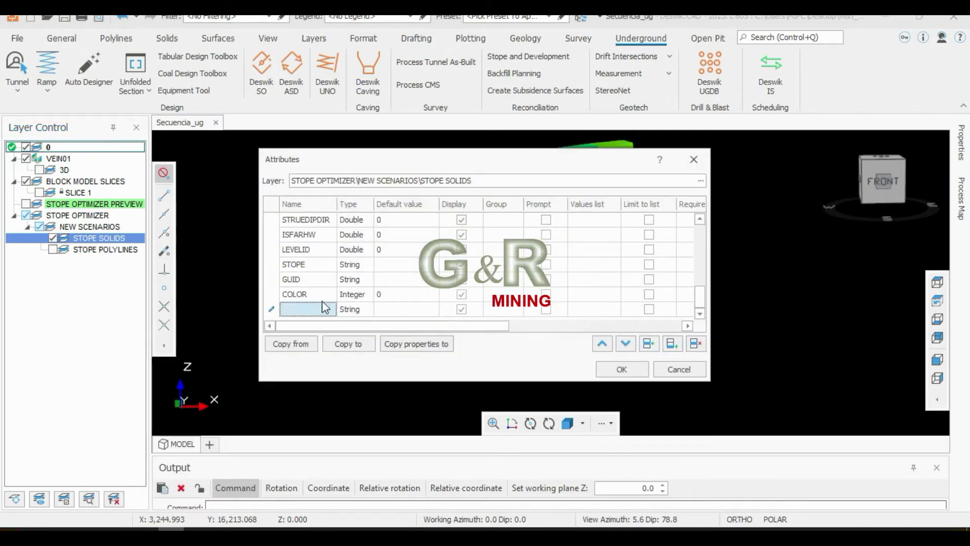
{"action": "type", "text": "L"}
{"action": "left_click", "coordinate": [370, 309]}
{"action": "left_click", "coordinate": [362, 310]}
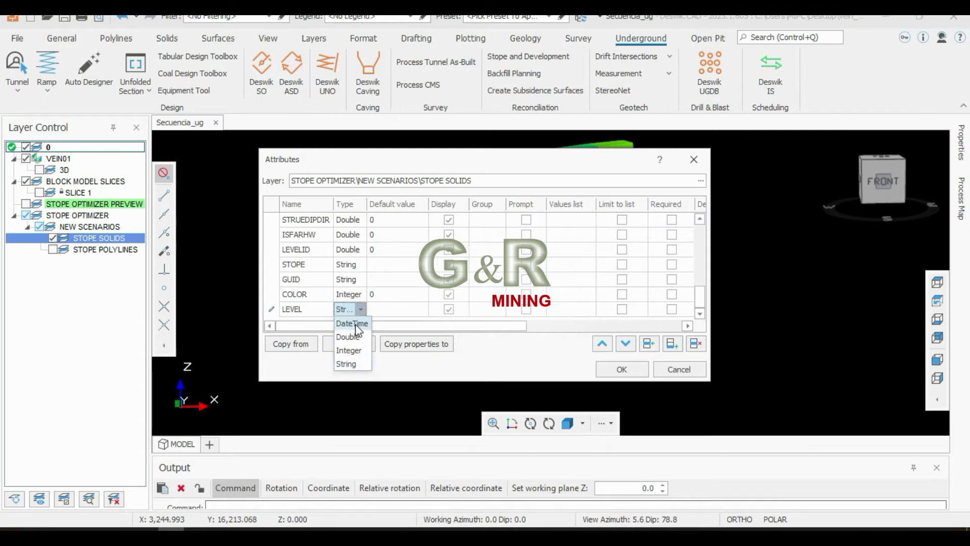
{"action": "left_click", "coordinate": [349, 330]}
{"action": "left_click", "coordinate": [616, 369]}
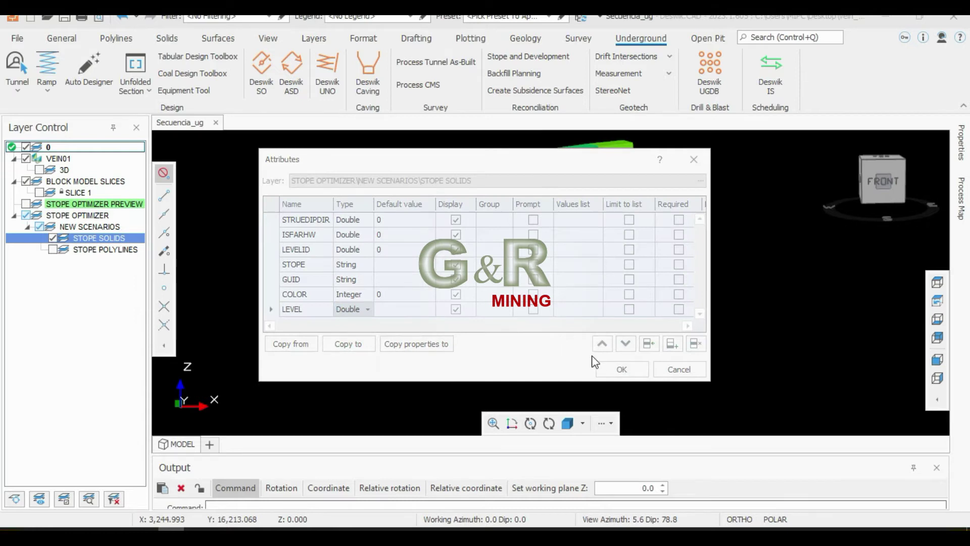
Orbit and zoom in on the stope rows, then pick the green stope solid
{"action": "scroll", "coordinate": [447, 313], "scroll_direction": "up", "scroll_amount": 2}
{"action": "left_click_drag", "start_coordinate": [447, 313], "coordinate": [688, 345]}
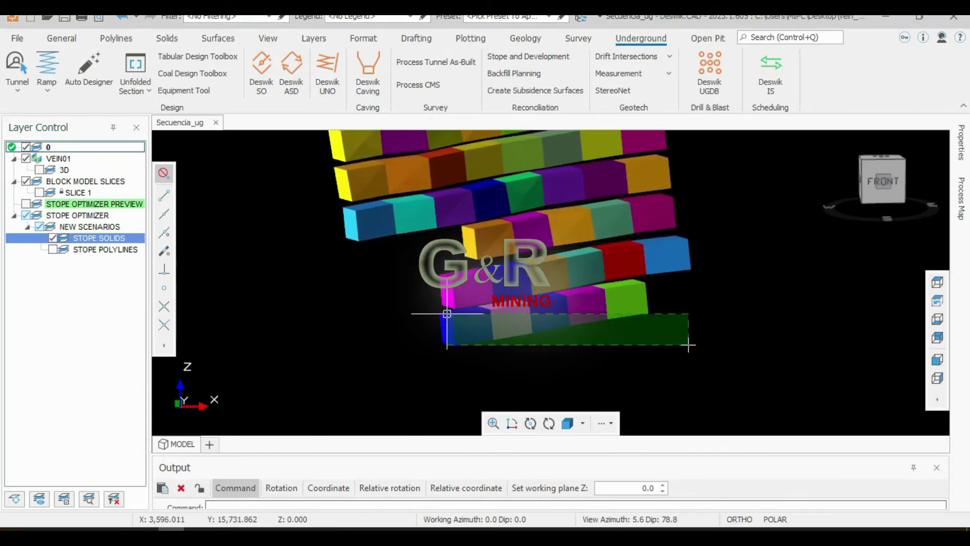
{"action": "left_click", "coordinate": [688, 345]}
{"action": "key", "text": "Escape"}
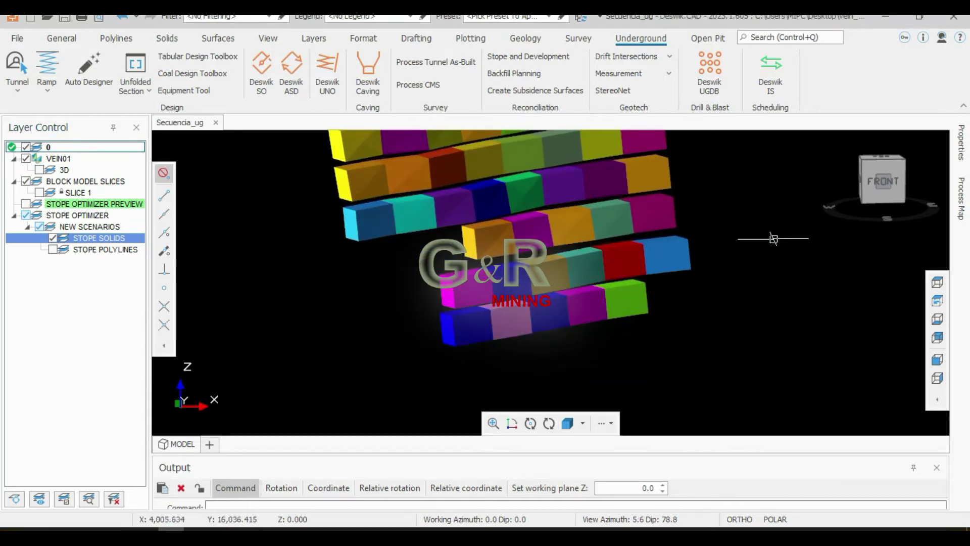
{"action": "left_click", "coordinate": [862, 182]}
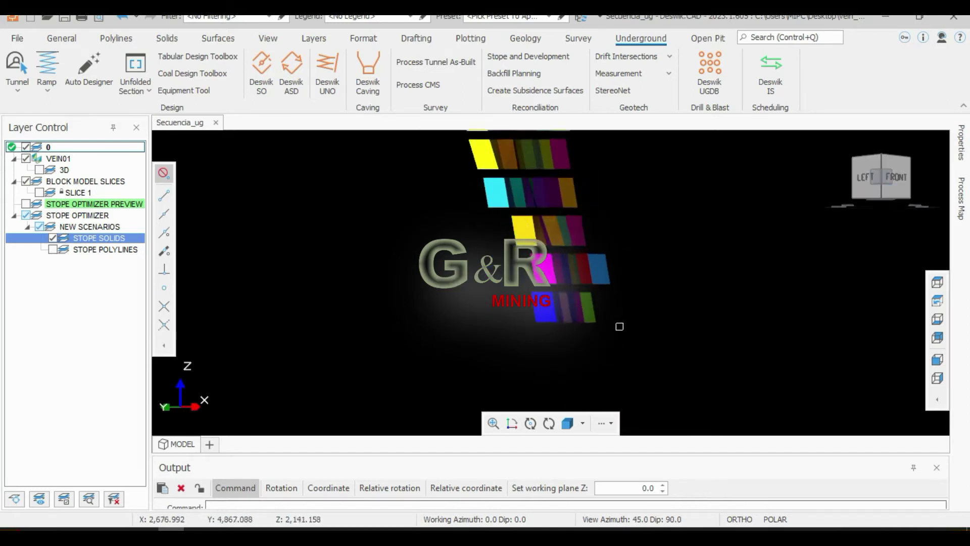
{"action": "scroll", "coordinate": [619, 326], "scroll_direction": "up", "scroll_amount": 3}
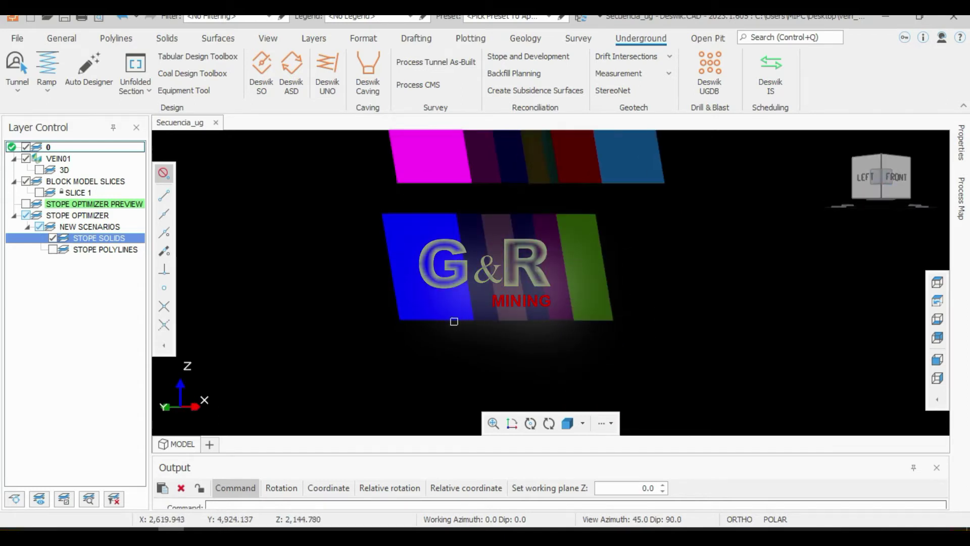
{"action": "left_click", "coordinate": [838, 205]}
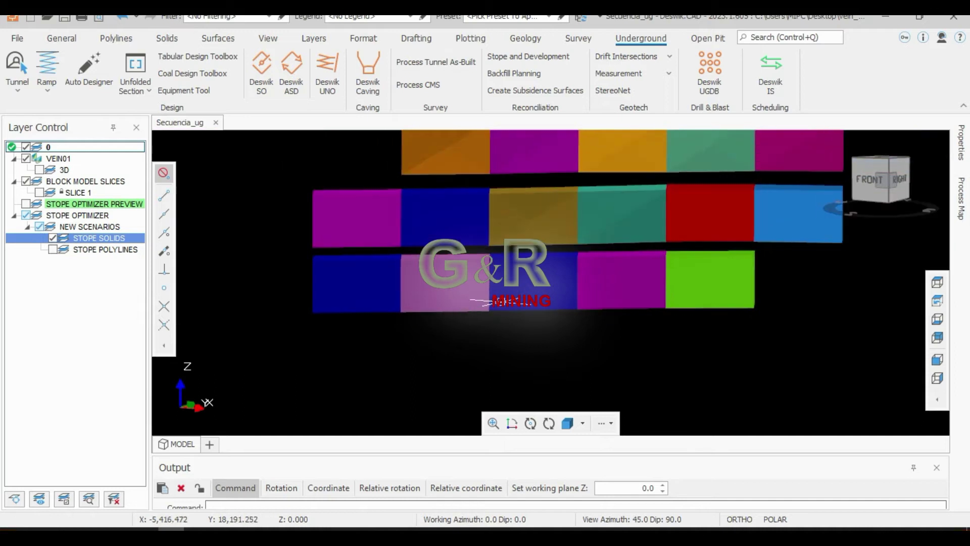
{"action": "scroll", "coordinate": [758, 308], "scroll_direction": "up", "scroll_amount": 2}
{"action": "scroll", "coordinate": [747, 311], "scroll_direction": "up", "scroll_amount": 2}
{"action": "scroll", "coordinate": [729, 306], "scroll_direction": "up", "scroll_amount": 1}
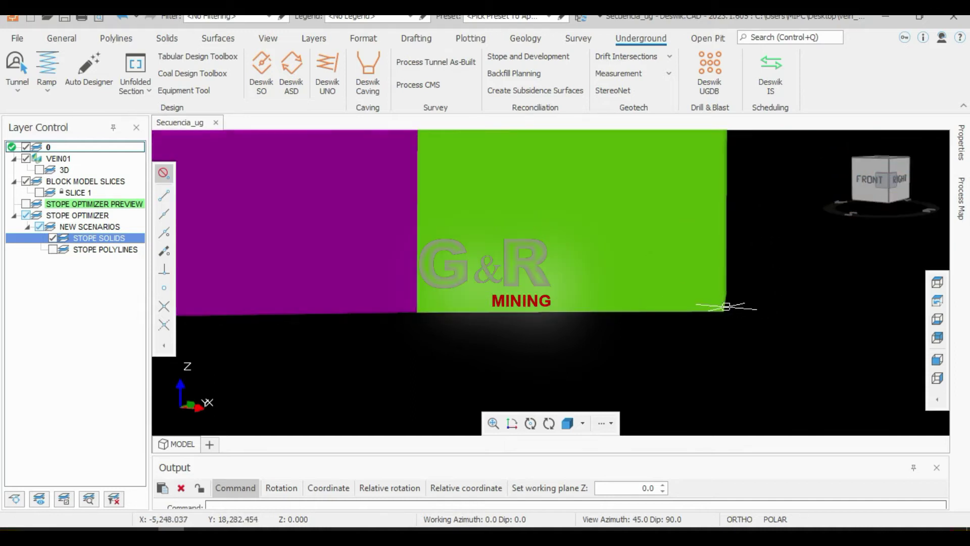
{"action": "left_click", "coordinate": [726, 306]}
Switch the view cube to FRONT and zoom out to show every stope row
{"action": "left_click", "coordinate": [880, 179]}
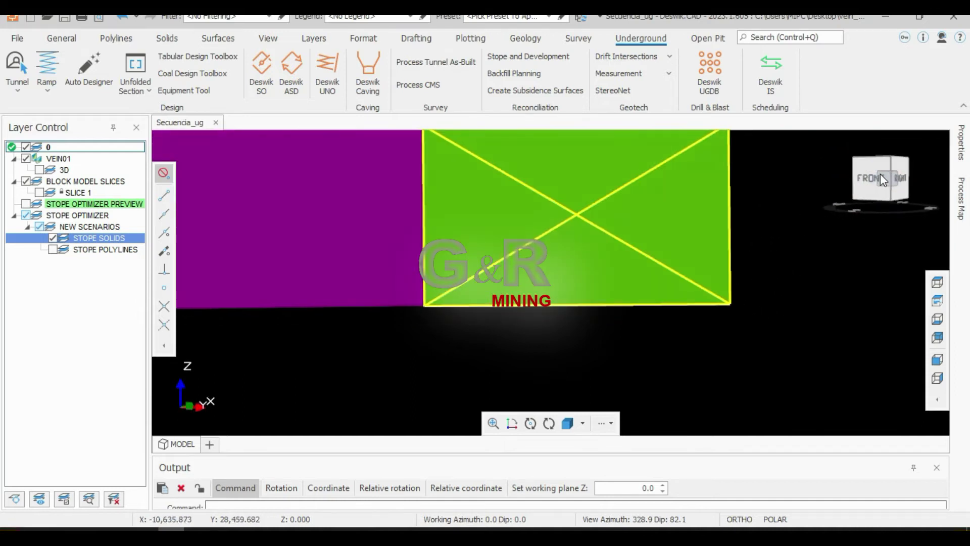
{"action": "scroll", "coordinate": [718, 353], "scroll_direction": "up", "scroll_amount": 2}
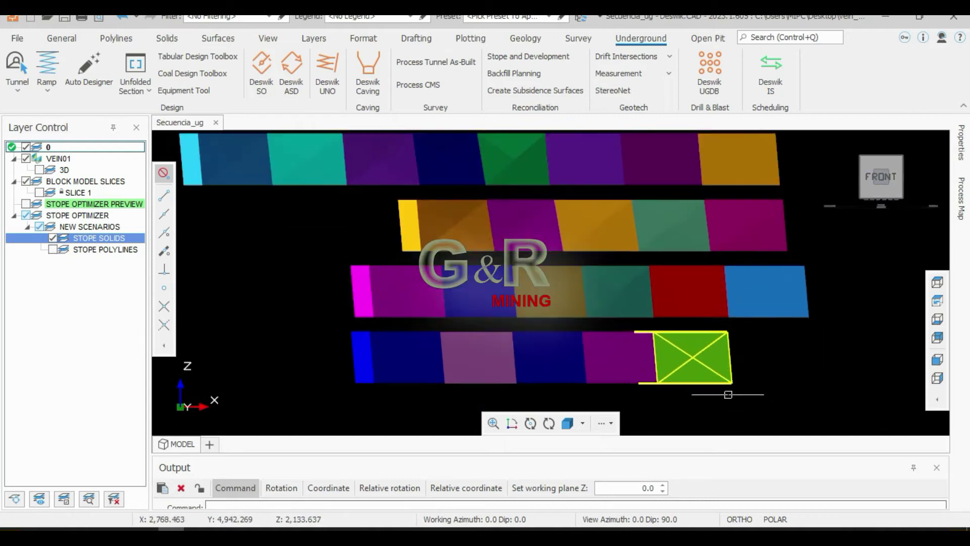
{"action": "scroll", "coordinate": [727, 374], "scroll_direction": "up", "scroll_amount": 2}
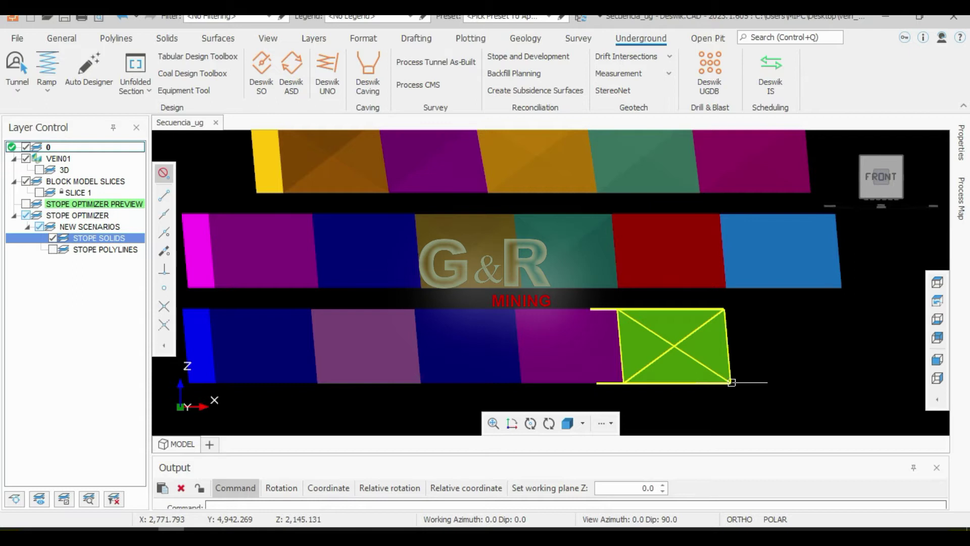
{"action": "scroll", "coordinate": [727, 374], "scroll_direction": "down", "scroll_amount": 2}
{"action": "scroll", "coordinate": [718, 364], "scroll_direction": "down", "scroll_amount": 2}
{"action": "left_click", "coordinate": [697, 348]}
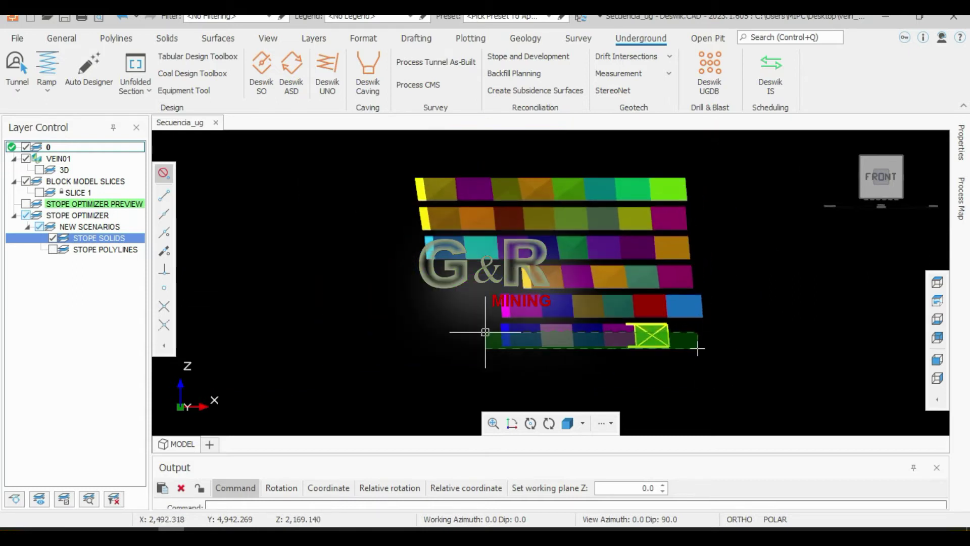
Select the lower stope rows one at a time and enter each row's LEVEL elevation
{"action": "left_click", "coordinate": [485, 332]}
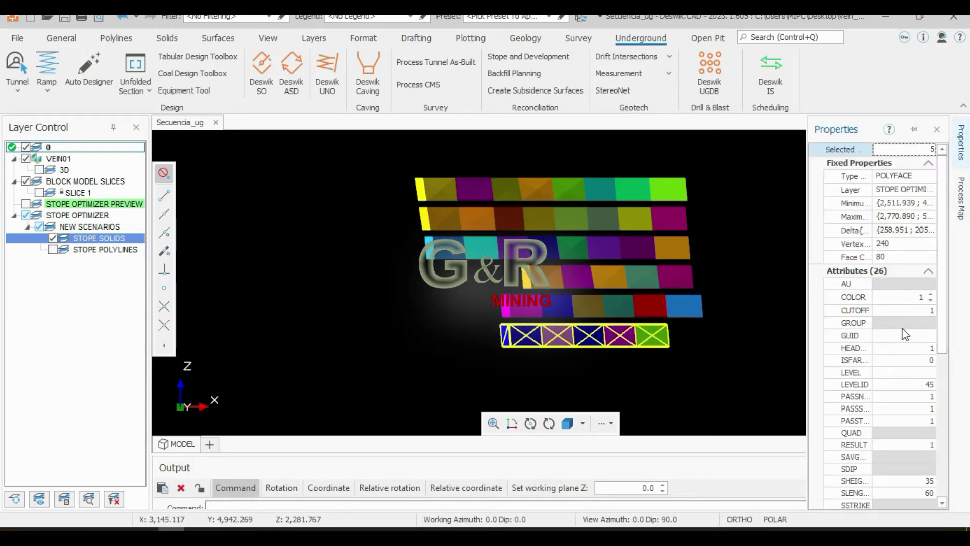
{"action": "scroll", "coordinate": [910, 369], "scroll_direction": "down", "scroll_amount": 6}
{"action": "scroll", "coordinate": [911, 384], "scroll_direction": "up", "scroll_amount": 2}
{"action": "scroll", "coordinate": [902, 303], "scroll_direction": "up", "scroll_amount": 2}
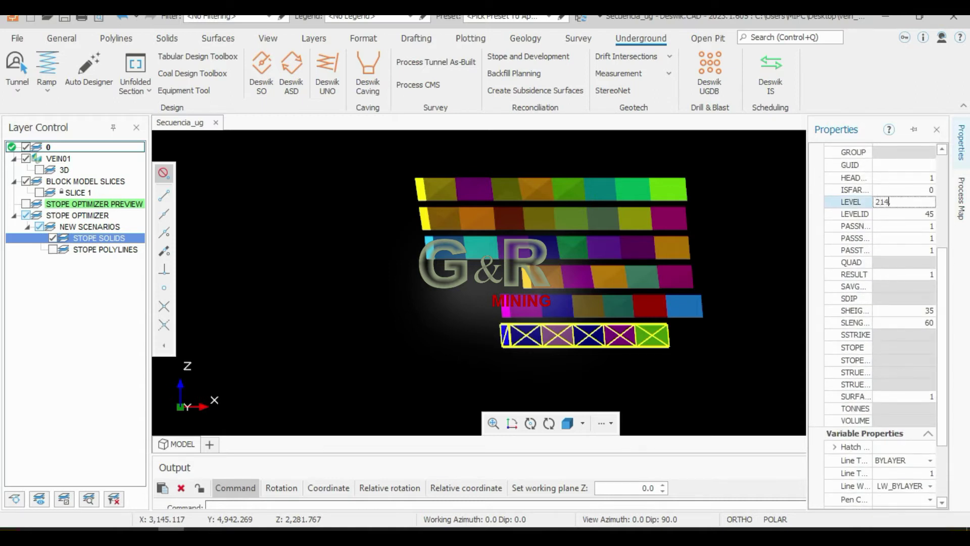
{"action": "key", "text": "Escape"}
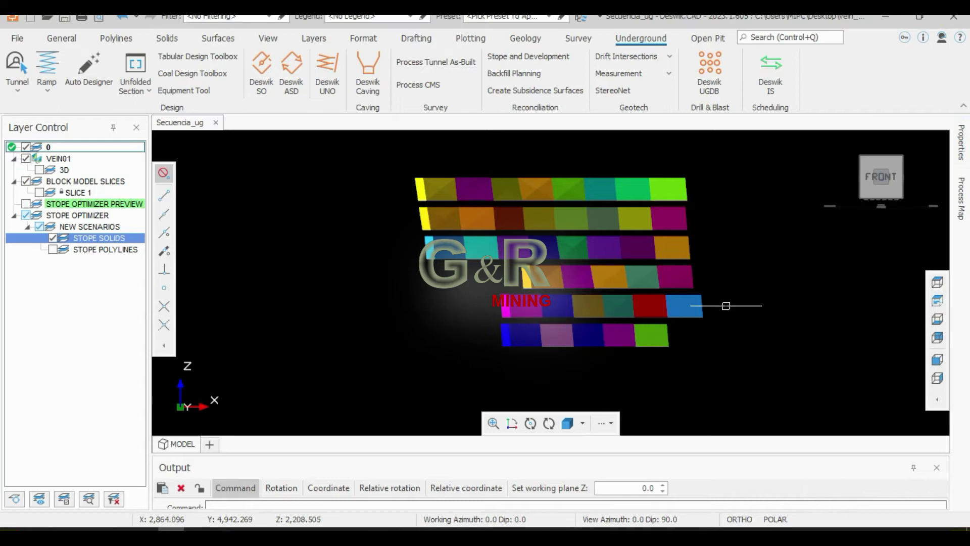
{"action": "left_click", "coordinate": [726, 305]}
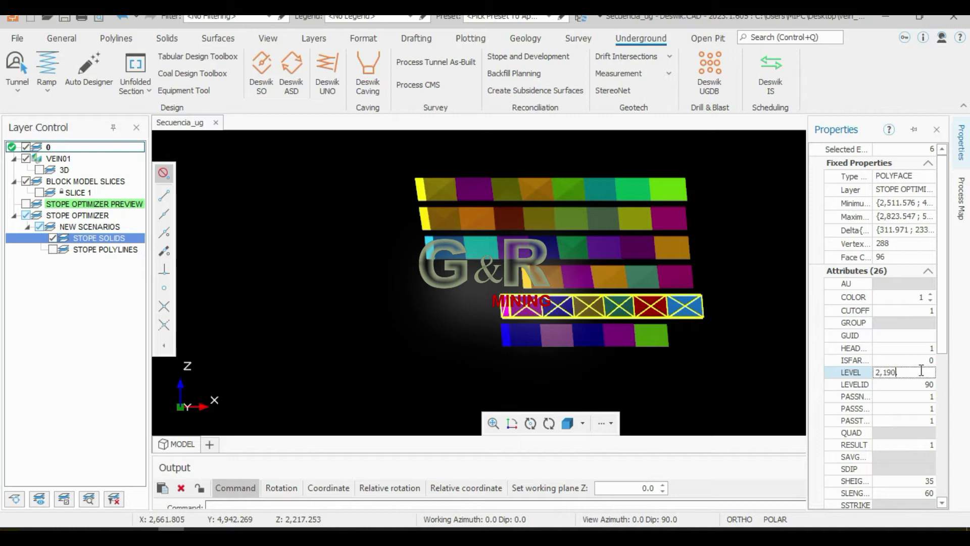
{"action": "key", "text": "Escape"}
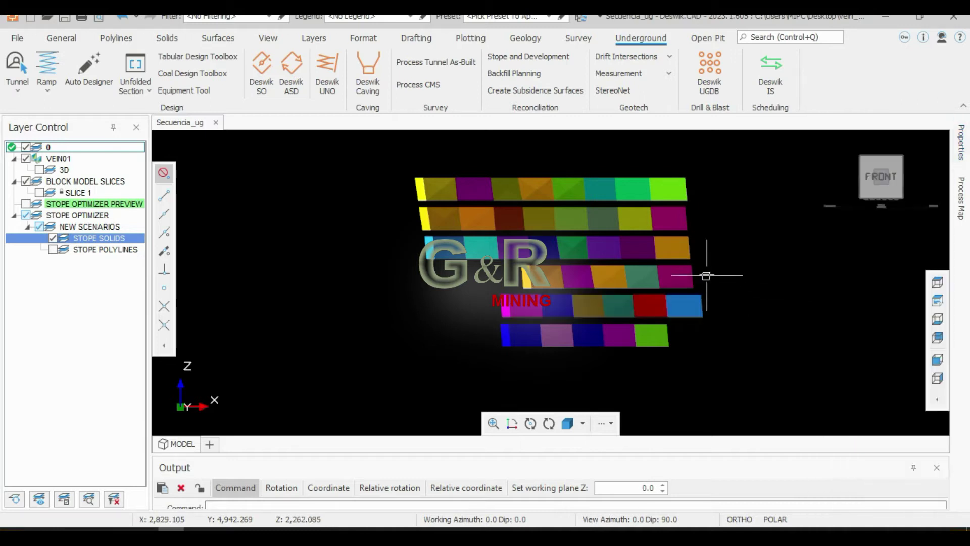
{"action": "left_click", "coordinate": [707, 273]}
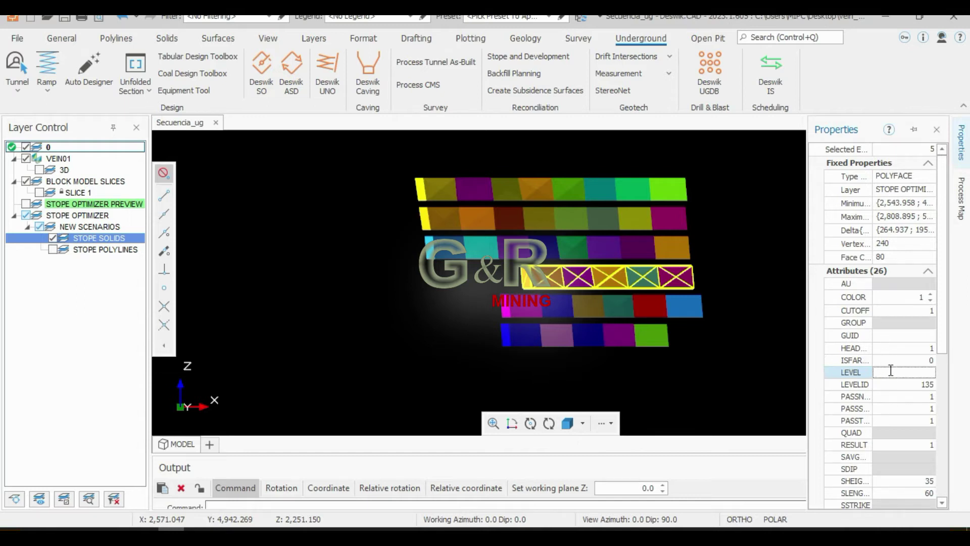
{"action": "type", "text": "2"}
{"action": "key", "text": "Return"}
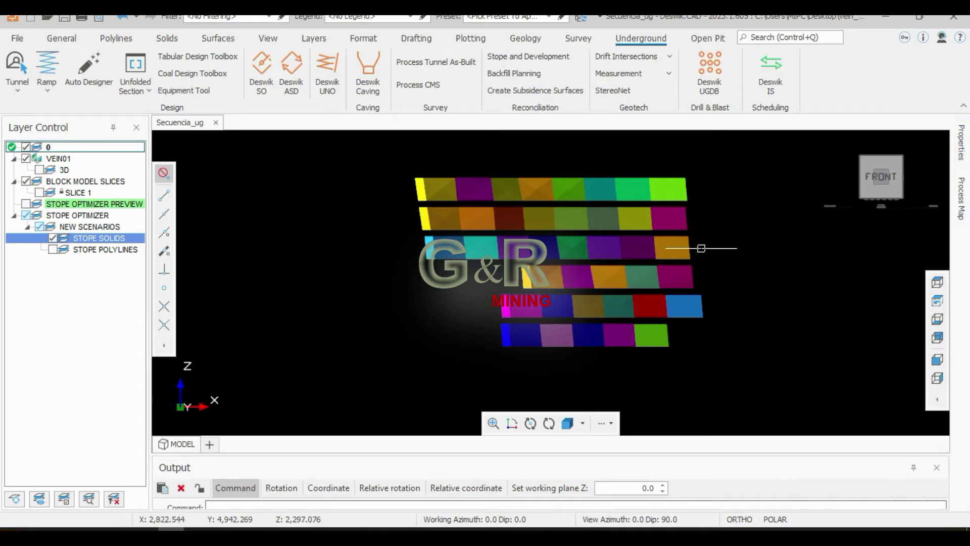
Set LEVEL for the remaining upper rows, giving the top row 2370
{"action": "left_click", "coordinate": [687, 248]}
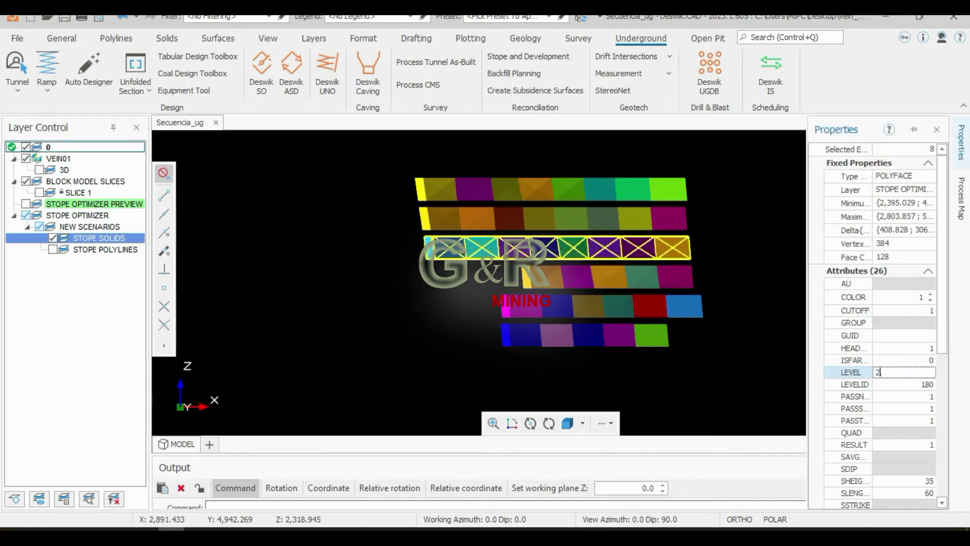
{"action": "left_click", "coordinate": [704, 220]}
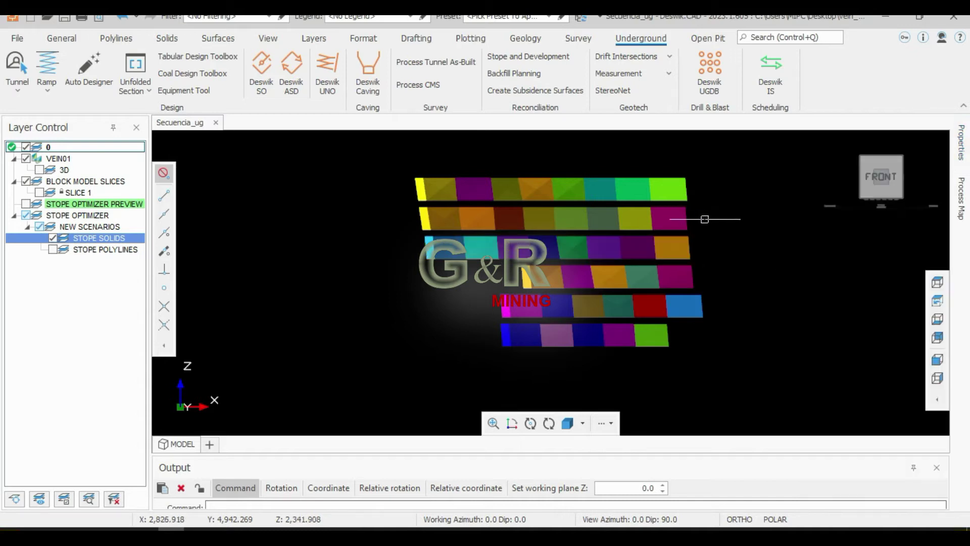
{"action": "left_click", "coordinate": [416, 218]}
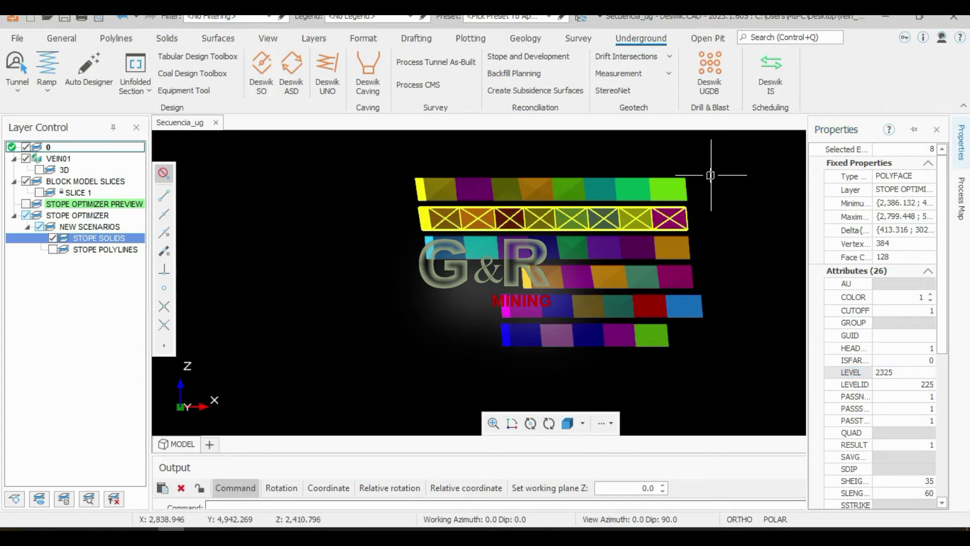
{"action": "left_click", "coordinate": [705, 192]}
{"action": "left_click", "coordinate": [394, 182]}
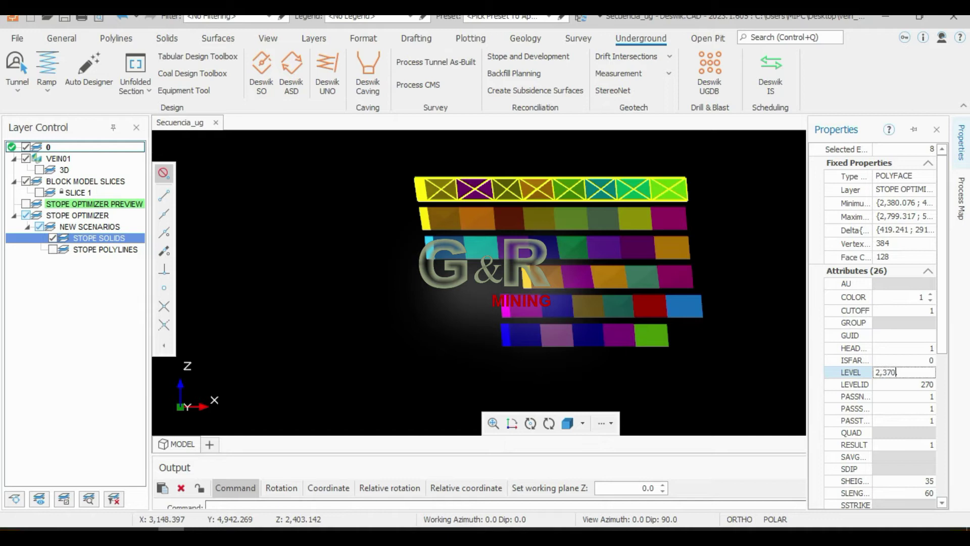
{"action": "left_click", "coordinate": [721, 197]}
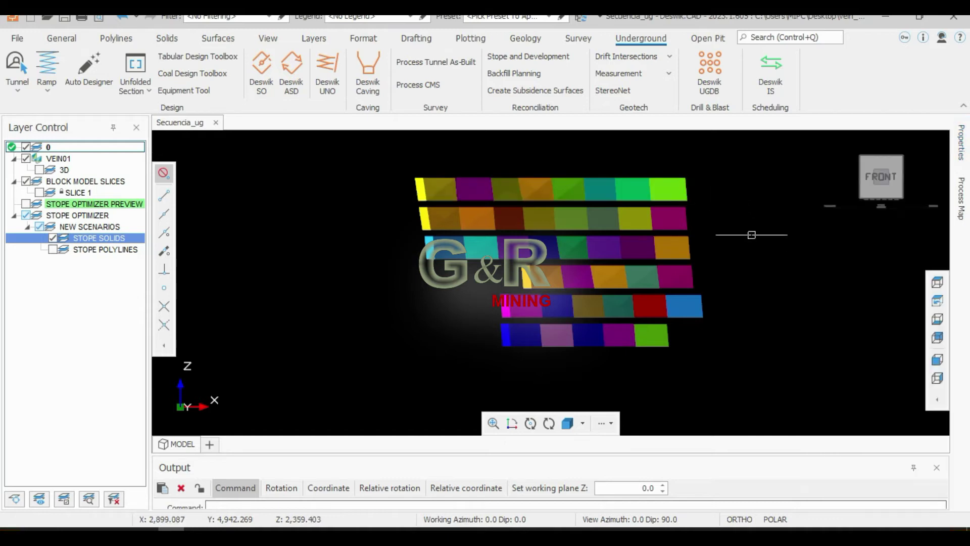
Refresh the display and orbit the stope solids to a right-side view
{"action": "scroll", "coordinate": [680, 259], "scroll_direction": "up", "scroll_amount": 1}
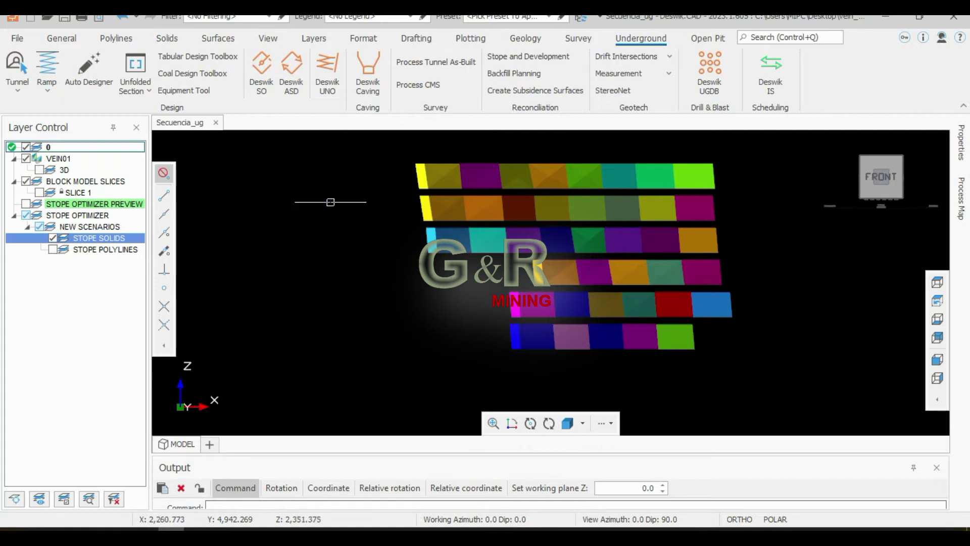
{"action": "left_click", "coordinate": [189, 76]}
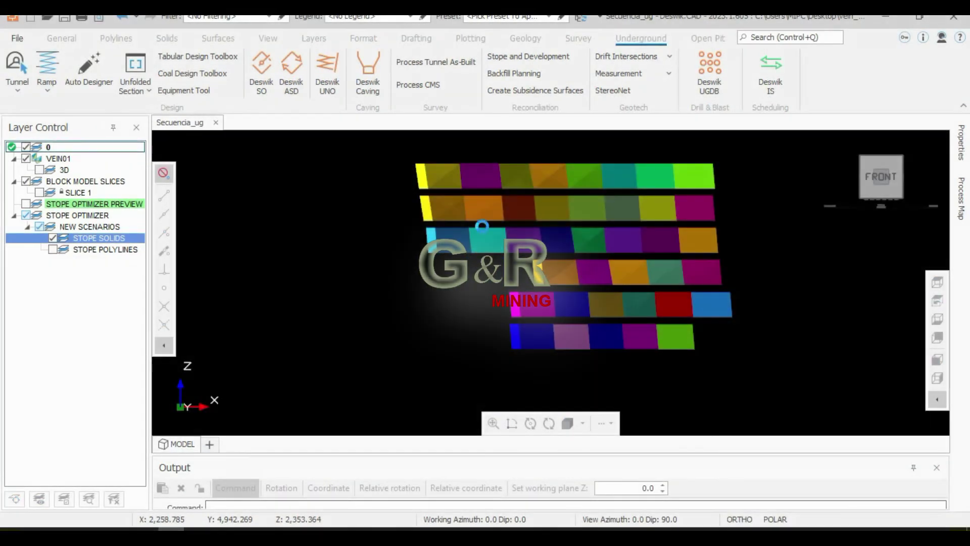
{"action": "left_click_drag", "start_coordinate": [883, 191], "coordinate": [859, 202]}
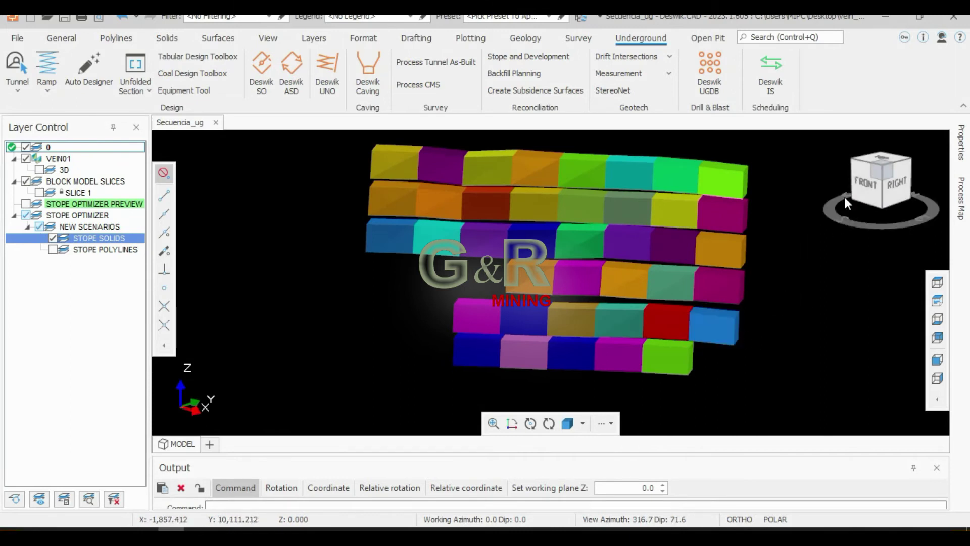
{"action": "left_click_drag", "start_coordinate": [844, 197], "coordinate": [901, 177]}
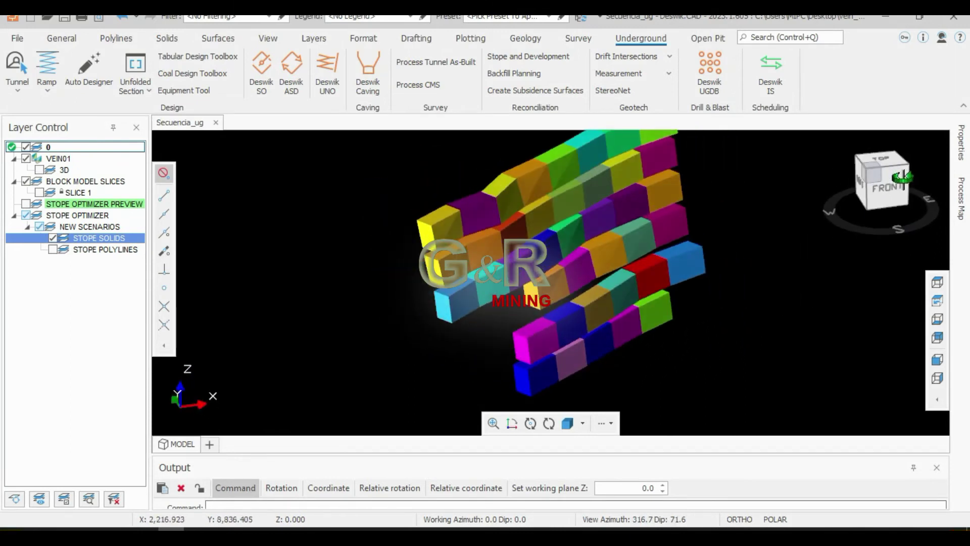
{"action": "left_click", "coordinate": [902, 177]}
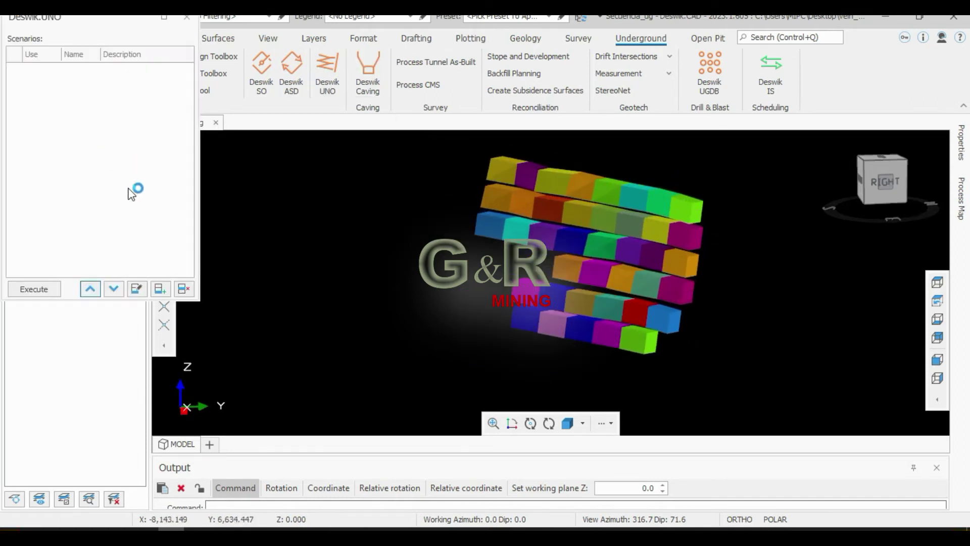
Add and confirm a new UNO scenario, then enlarge and reposition the network optimization window
{"action": "left_click", "coordinate": [160, 288]}
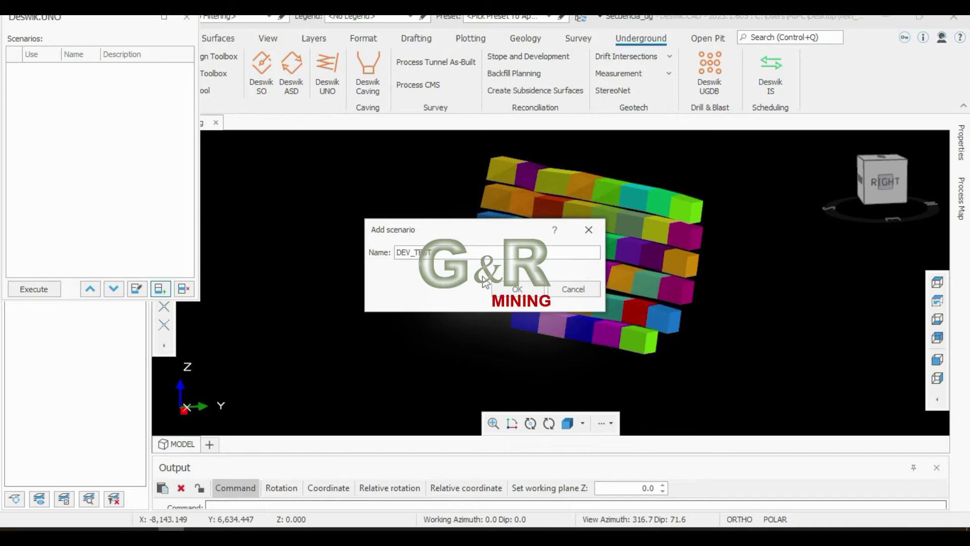
{"action": "left_click", "coordinate": [505, 288]}
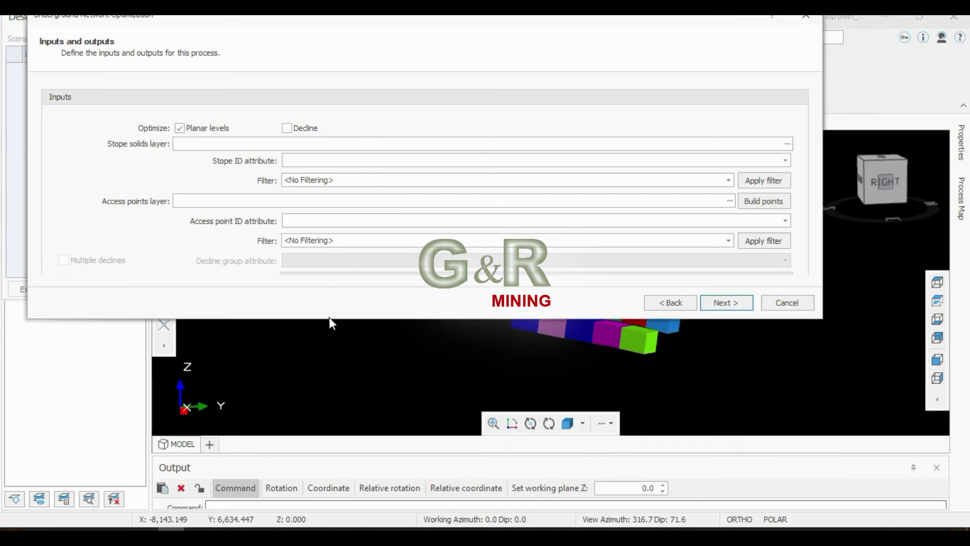
{"action": "left_click_drag", "start_coordinate": [330, 319], "coordinate": [350, 521]}
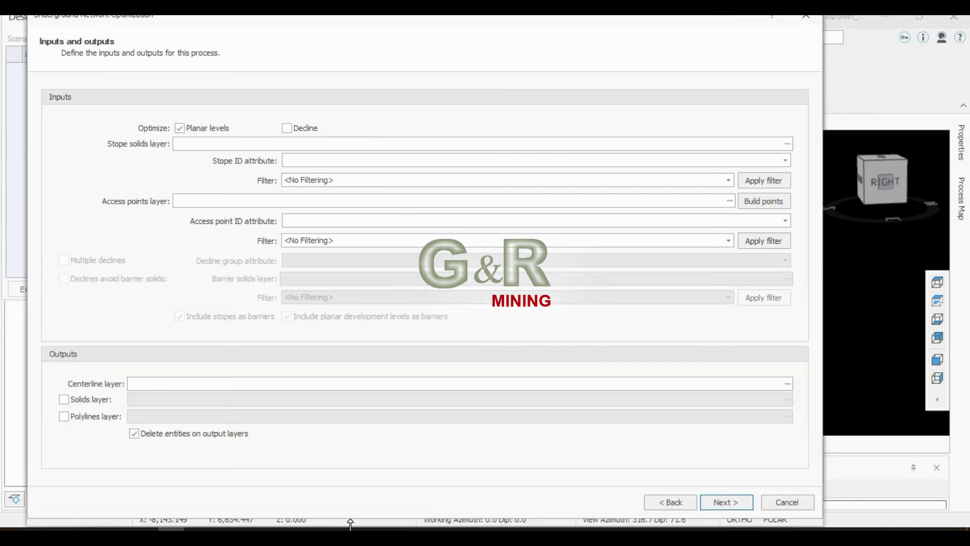
{"action": "mouse_move", "coordinate": [477, 24]}
{"action": "left_mouse_down"}
{"action": "mouse_move", "coordinate": [437, 51]}
{"action": "mouse_move", "coordinate": [478, 21]}
{"action": "left_mouse_up"}
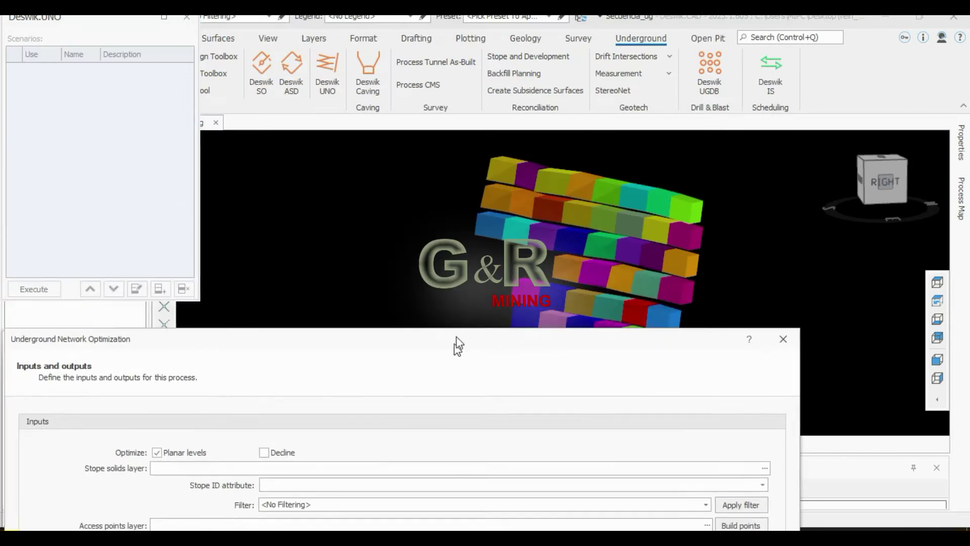
{"action": "left_click", "coordinate": [207, 128]}
{"action": "left_click", "coordinate": [289, 129]}
Turn decline optimization off, use STOPE SOLIDS as stope layer with STOPE as ID attribute
{"action": "left_click", "coordinate": [289, 128]}
{"action": "left_click", "coordinate": [787, 145]}
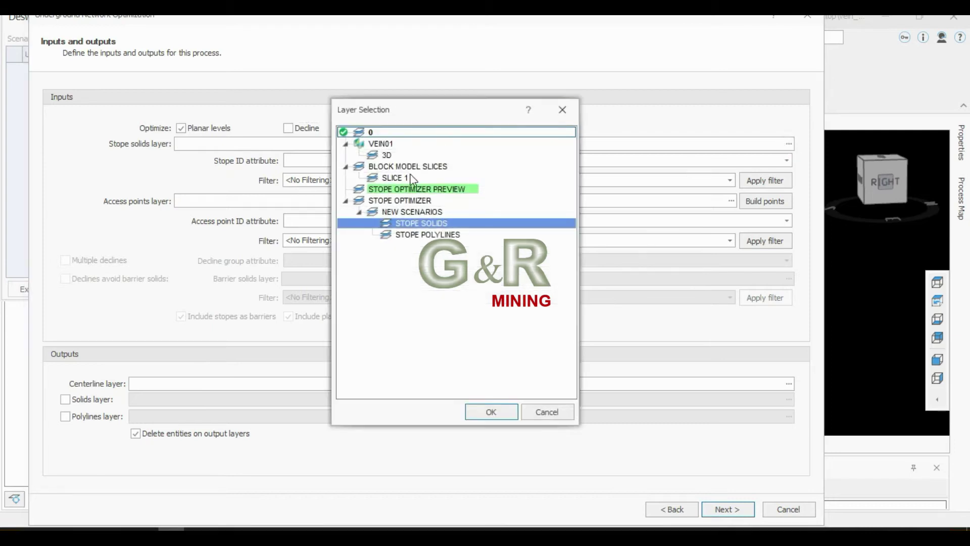
{"action": "double_click", "coordinate": [434, 228]}
{"action": "left_click", "coordinate": [318, 166]}
{"action": "scroll", "coordinate": [335, 233], "scroll_direction": "down", "scroll_amount": 3}
{"action": "scroll", "coordinate": [327, 229], "scroll_direction": "down", "scroll_amount": 2}
{"action": "scroll", "coordinate": [312, 222], "scroll_direction": "up", "scroll_amount": 1}
{"action": "left_click", "coordinate": [311, 222]}
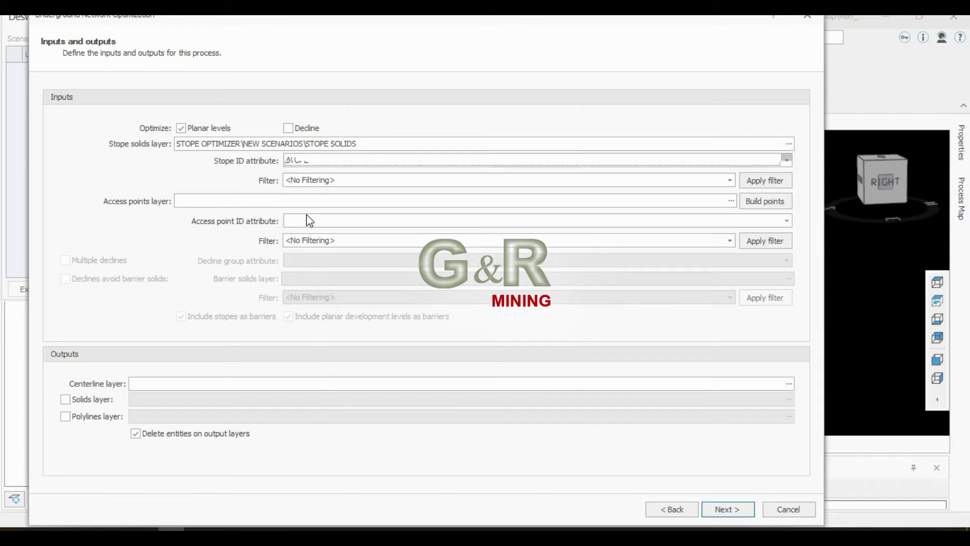
Enter DEV\ACCESS_POINT as the access points layer, dismissing the build warning
{"action": "left_click", "coordinate": [281, 204]}
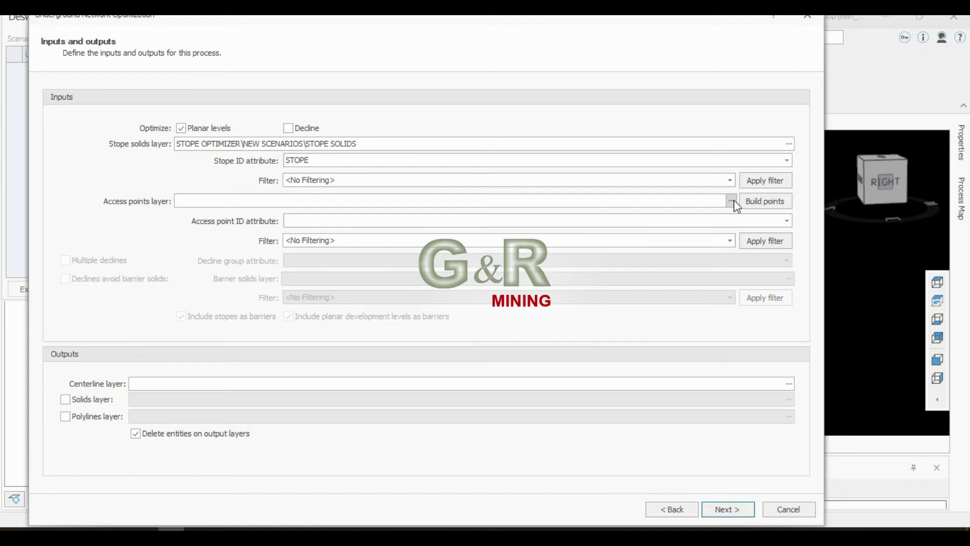
{"action": "left_click", "coordinate": [765, 201]}
{"action": "left_click", "coordinate": [498, 303]}
{"action": "left_click", "coordinate": [347, 202]}
{"action": "left_click_drag", "start_coordinate": [278, 20], "coordinate": [314, 25]}
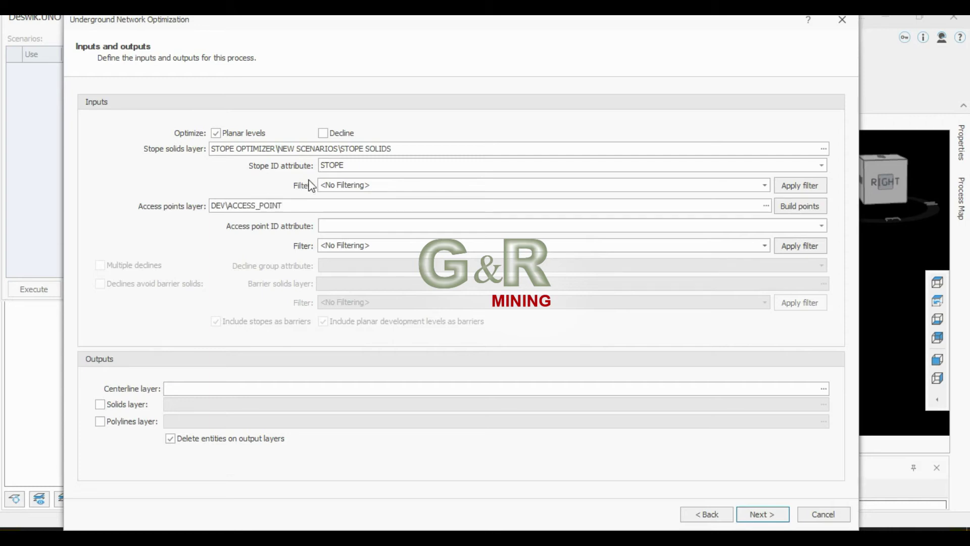
Set access point generation to center of gravity at the group's minimum elevation
{"action": "left_click", "coordinate": [800, 205]}
{"action": "left_click", "coordinate": [469, 159]}
{"action": "left_click", "coordinate": [443, 247]}
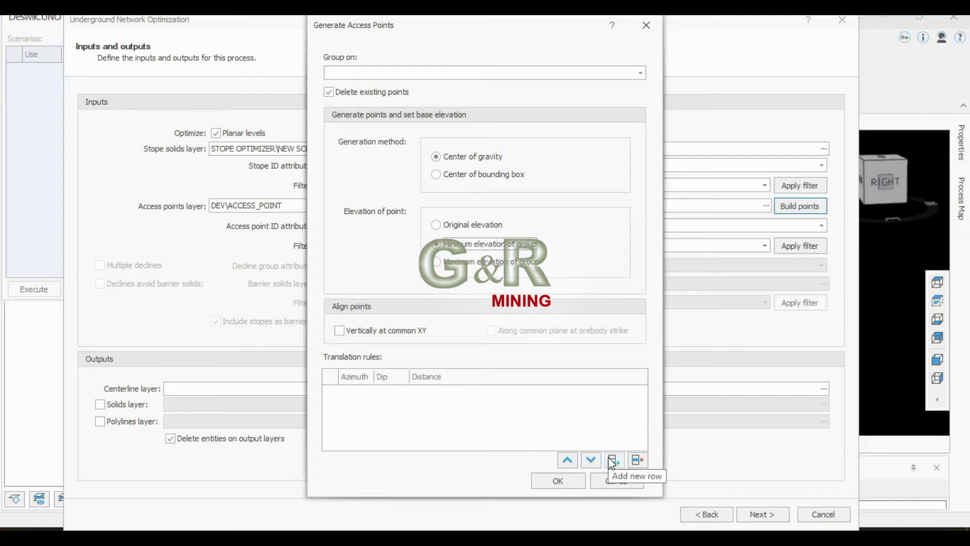
Generate the access points into DEV\ACCESS_POINT, inspect them in the model, then restore the window
{"action": "left_click", "coordinate": [563, 475]}
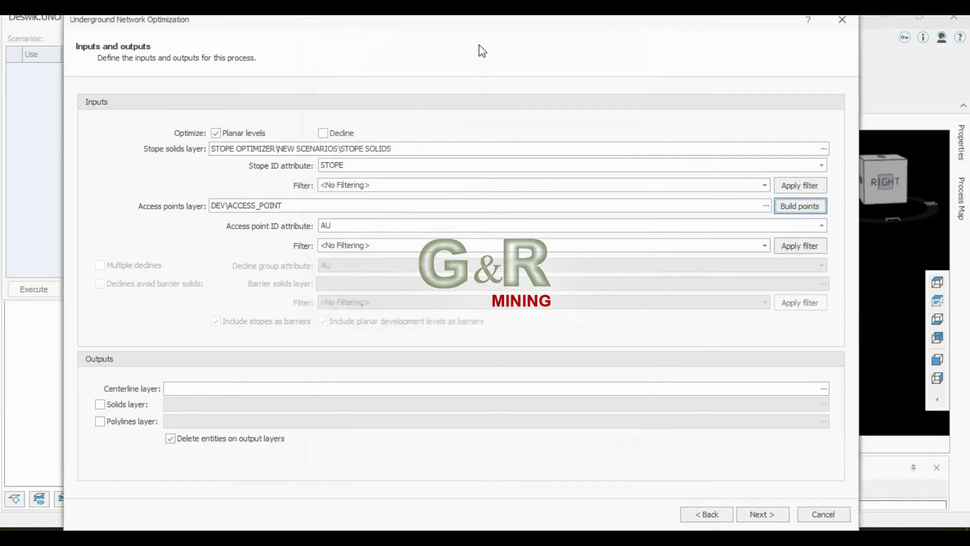
{"action": "mouse_move", "coordinate": [480, 27]}
{"action": "left_mouse_down"}
{"action": "mouse_move", "coordinate": [625, 388]}
{"action": "mouse_move", "coordinate": [611, 374]}
{"action": "left_mouse_up"}
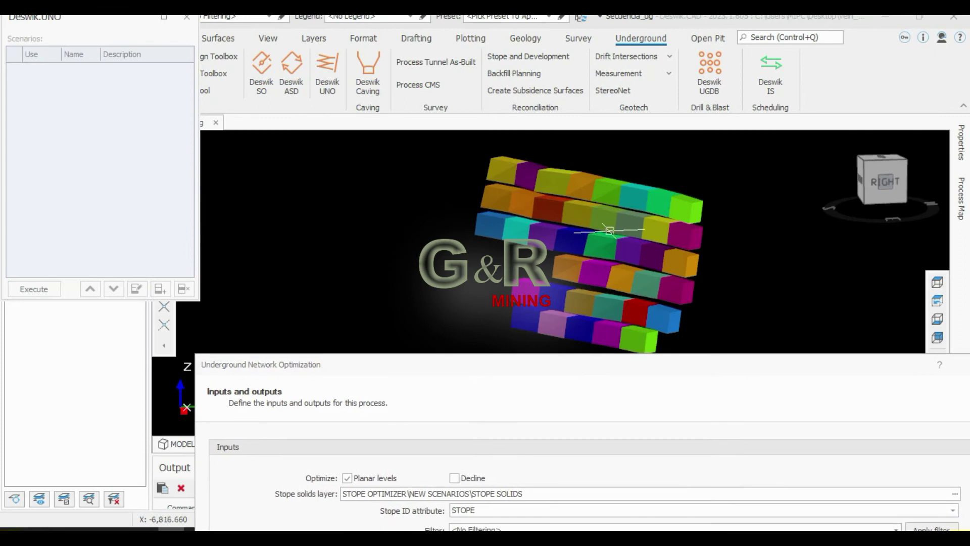
{"action": "mouse_move", "coordinate": [871, 185]}
{"action": "left_mouse_down"}
{"action": "mouse_move", "coordinate": [908, 135]}
{"action": "mouse_move", "coordinate": [879, 152]}
{"action": "left_mouse_up"}
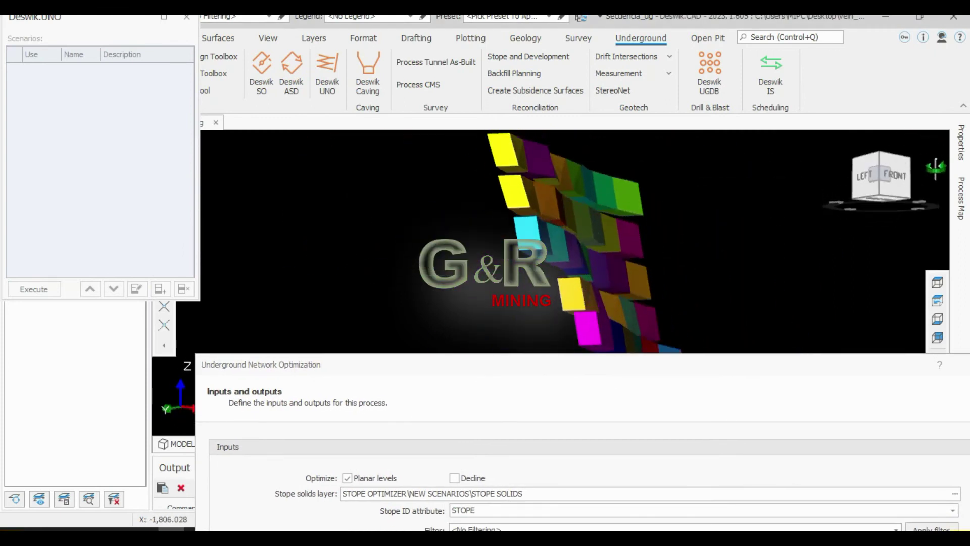
{"action": "mouse_move", "coordinate": [86, 29]}
{"action": "left_mouse_down"}
{"action": "mouse_move", "coordinate": [859, 60]}
{"action": "mouse_move", "coordinate": [952, 313]}
{"action": "left_mouse_up"}
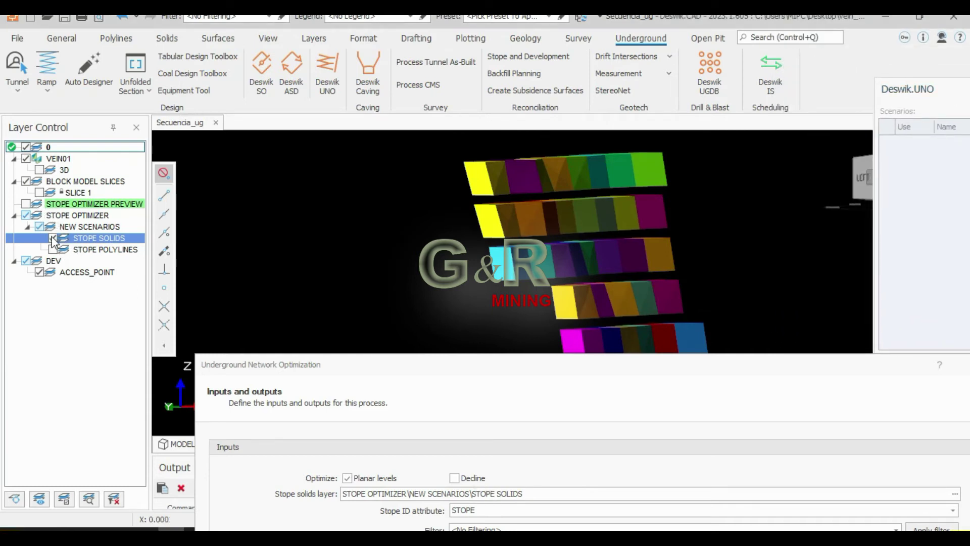
{"action": "left_click_drag", "start_coordinate": [409, 363], "coordinate": [296, 75]}
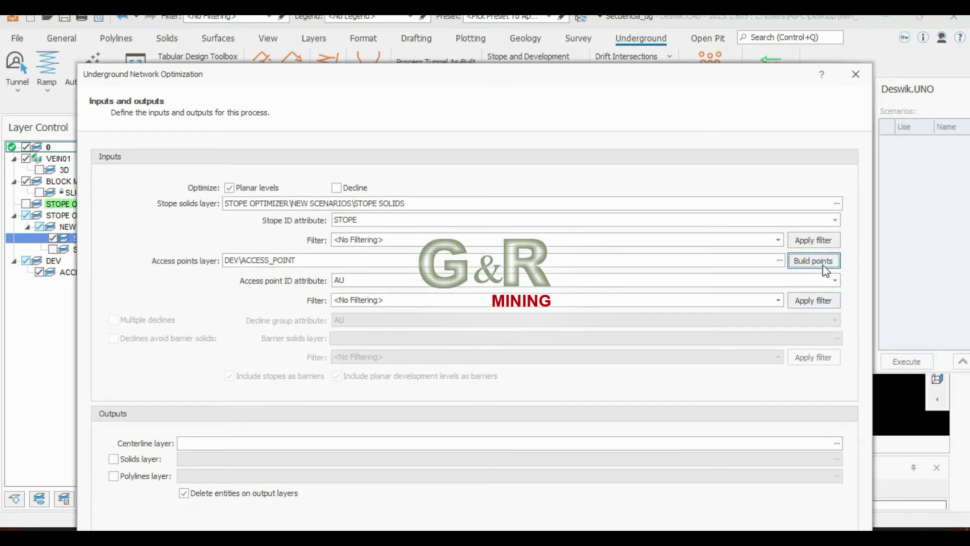
Try grouping the access points by LEVEL in the generation settings, then close them
{"action": "left_click", "coordinate": [824, 267]}
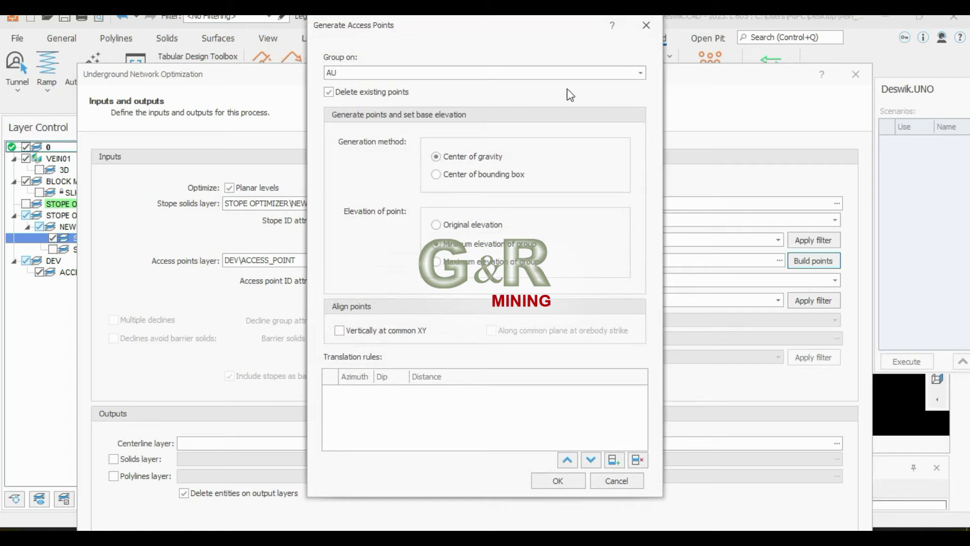
{"action": "left_click", "coordinate": [641, 72]}
{"action": "scroll", "coordinate": [427, 133], "scroll_direction": "down", "scroll_amount": 1}
{"action": "scroll", "coordinate": [364, 121], "scroll_direction": "up", "scroll_amount": 1}
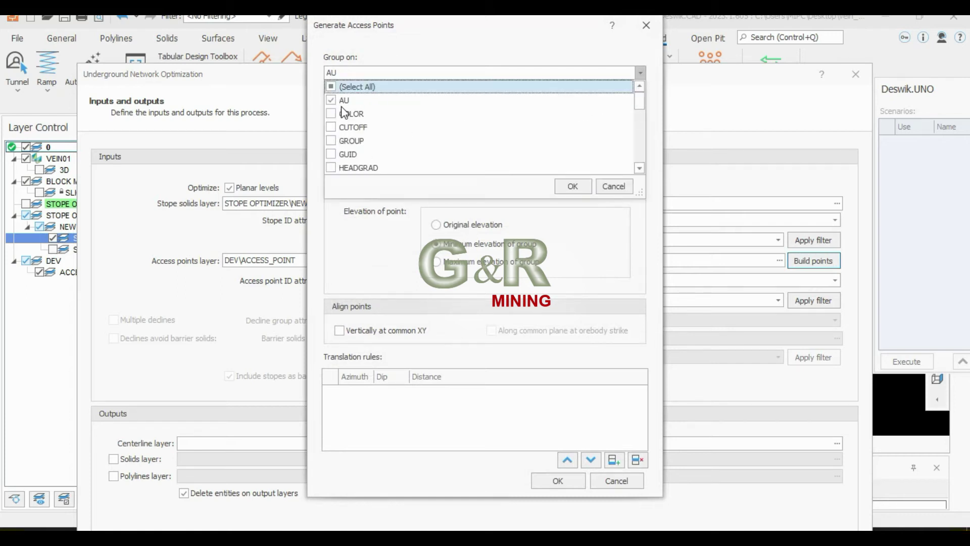
{"action": "scroll", "coordinate": [411, 131], "scroll_direction": "down", "scroll_amount": 5}
{"action": "scroll", "coordinate": [405, 149], "scroll_direction": "down", "scroll_amount": 1}
{"action": "scroll", "coordinate": [372, 156], "scroll_direction": "up", "scroll_amount": 2}
{"action": "scroll", "coordinate": [369, 156], "scroll_direction": "down", "scroll_amount": 1}
{"action": "scroll", "coordinate": [361, 146], "scroll_direction": "up", "scroll_amount": 3}
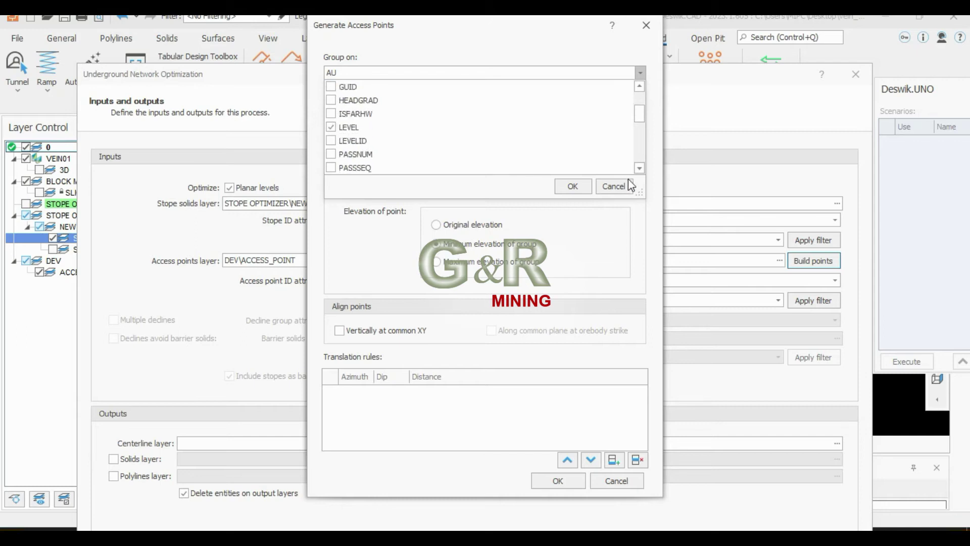
{"action": "left_click", "coordinate": [573, 186]}
{"action": "left_click", "coordinate": [371, 76]}
{"action": "scroll", "coordinate": [359, 123], "scroll_direction": "down", "scroll_amount": 4}
{"action": "scroll", "coordinate": [359, 122], "scroll_direction": "down", "scroll_amount": 1}
{"action": "left_click", "coordinate": [645, 25]}
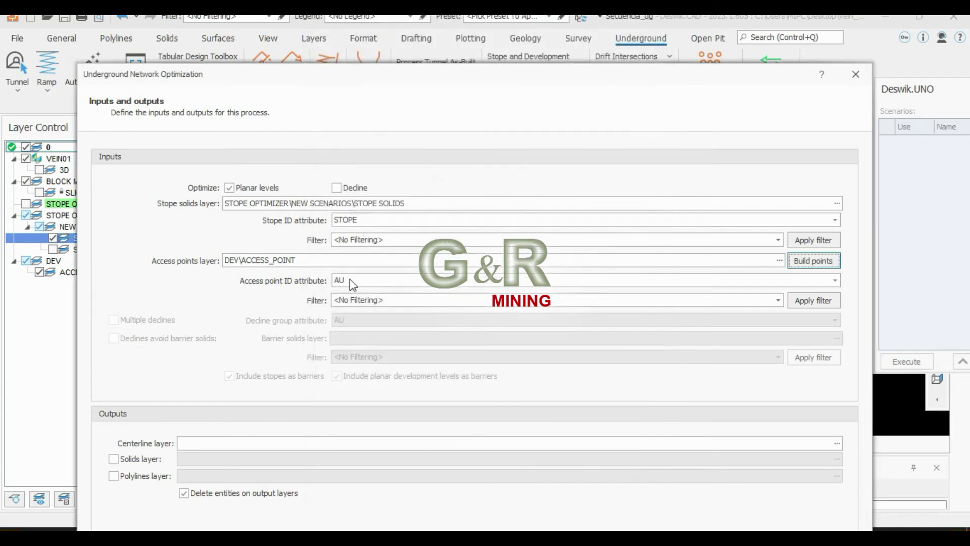
Set grouping to LEVEL only, generate the access points, and move the optimization window down
{"action": "left_click", "coordinate": [814, 261]}
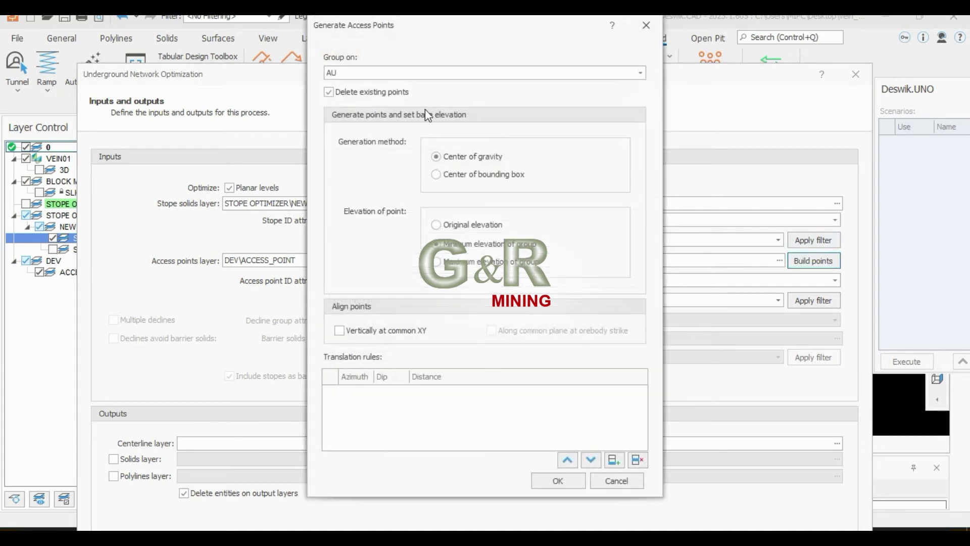
{"action": "left_click", "coordinate": [379, 83]}
{"action": "scroll", "coordinate": [368, 140], "scroll_direction": "up", "scroll_amount": 1}
{"action": "scroll", "coordinate": [359, 126], "scroll_direction": "up", "scroll_amount": 4}
{"action": "scroll", "coordinate": [367, 146], "scroll_direction": "down", "scroll_amount": 8}
{"action": "scroll", "coordinate": [364, 144], "scroll_direction": "up", "scroll_amount": 2}
{"action": "scroll", "coordinate": [359, 137], "scroll_direction": "up", "scroll_amount": 1}
{"action": "scroll", "coordinate": [349, 129], "scroll_direction": "up", "scroll_amount": 1}
{"action": "left_click", "coordinate": [331, 126]}
{"action": "left_click", "coordinate": [561, 185]}
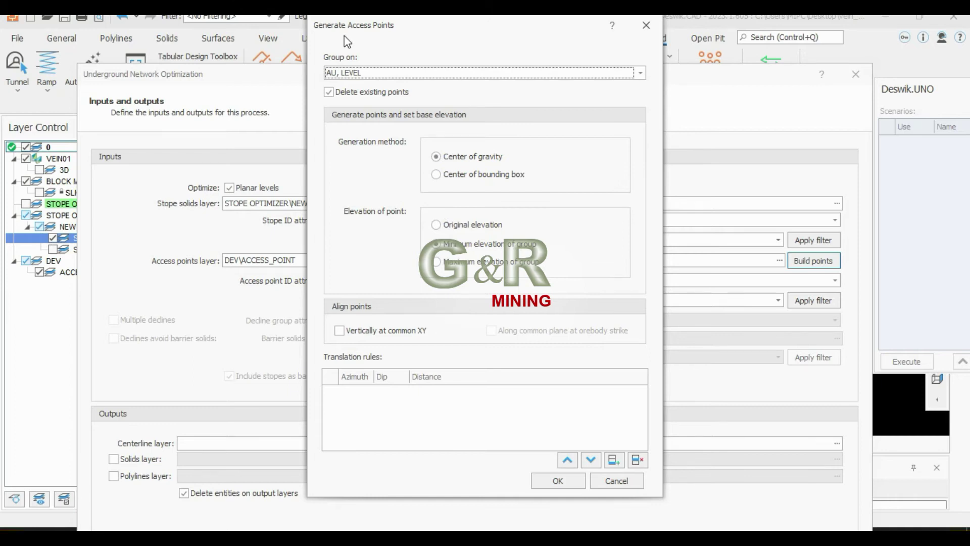
{"action": "left_click", "coordinate": [385, 77]}
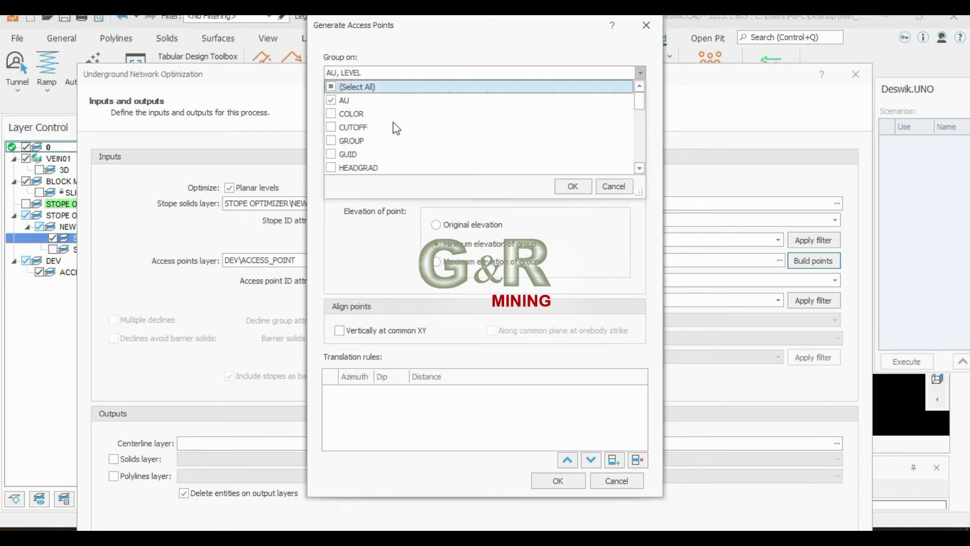
{"action": "left_click", "coordinate": [613, 187]}
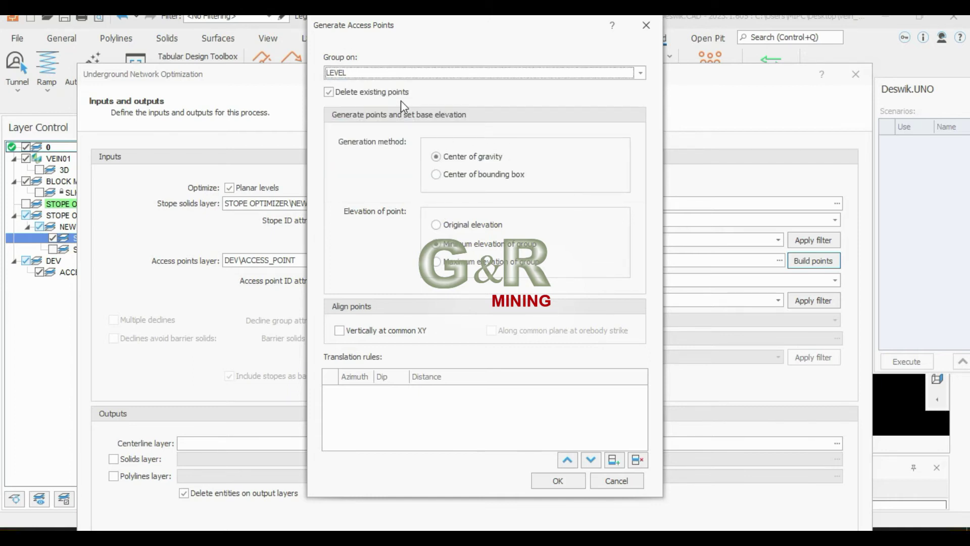
{"action": "left_click", "coordinate": [559, 482]}
{"action": "left_click_drag", "start_coordinate": [392, 90], "coordinate": [493, 344]}
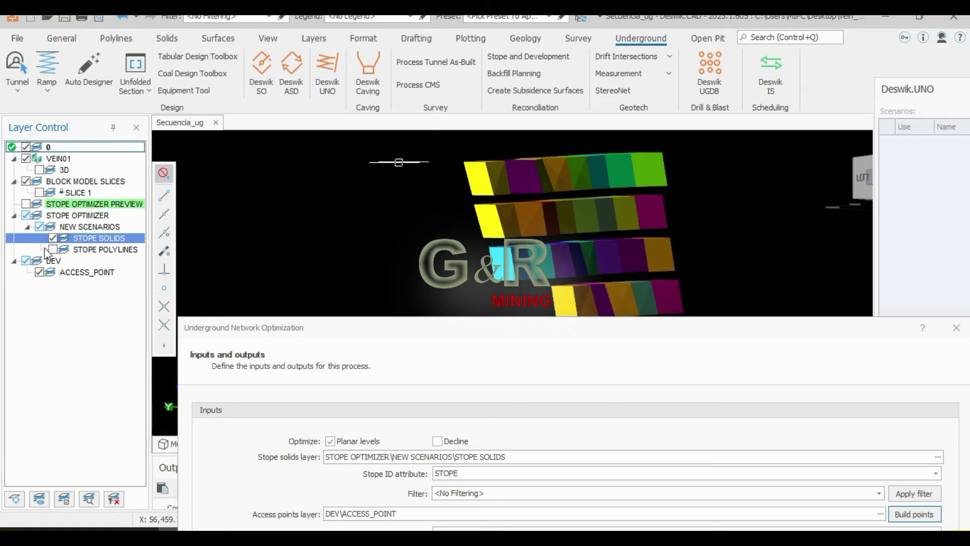
Hide STOPE SOLIDS, float the Deswik.UNO panel, and move the optimization window down
{"action": "left_click", "coordinate": [53, 238]}
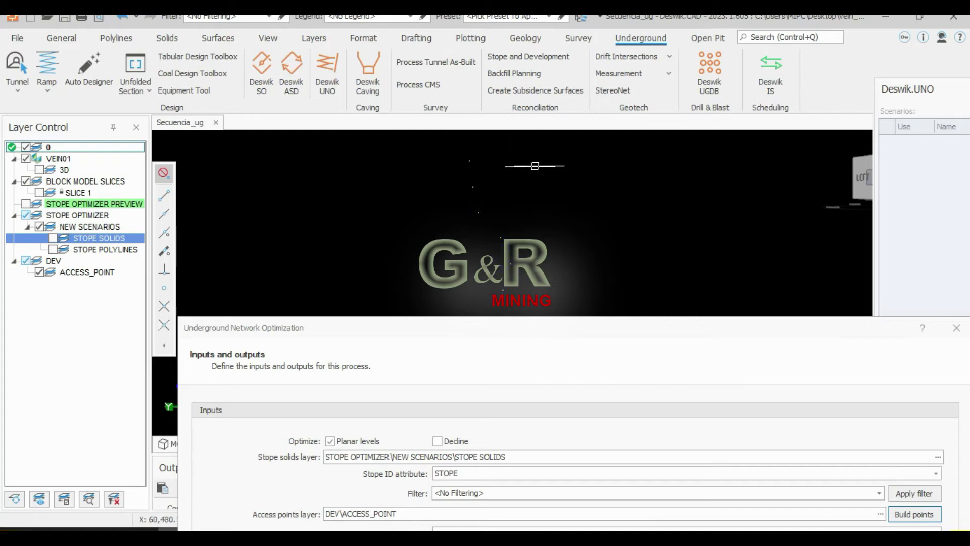
{"action": "left_click_drag", "start_coordinate": [907, 90], "coordinate": [266, 97]}
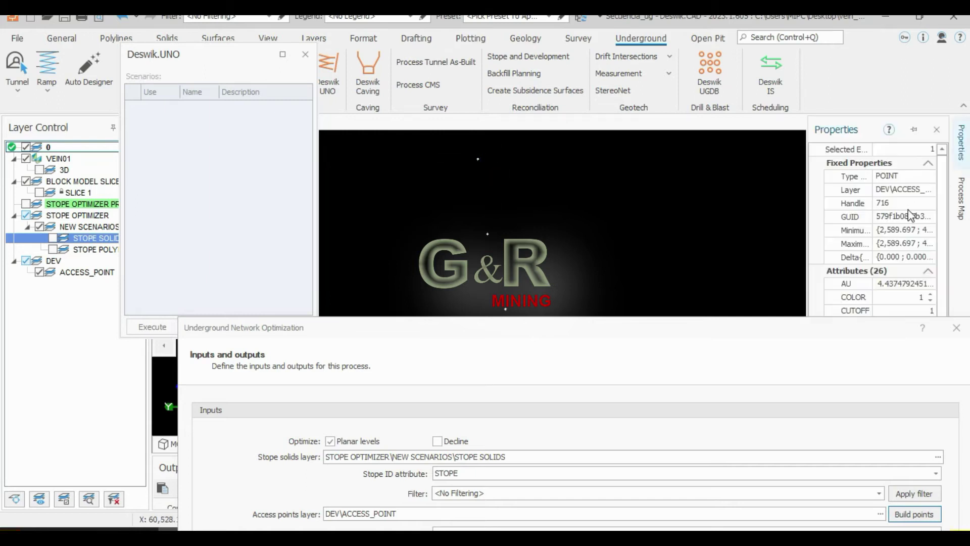
{"action": "left_click_drag", "start_coordinate": [890, 330], "coordinate": [865, 438]}
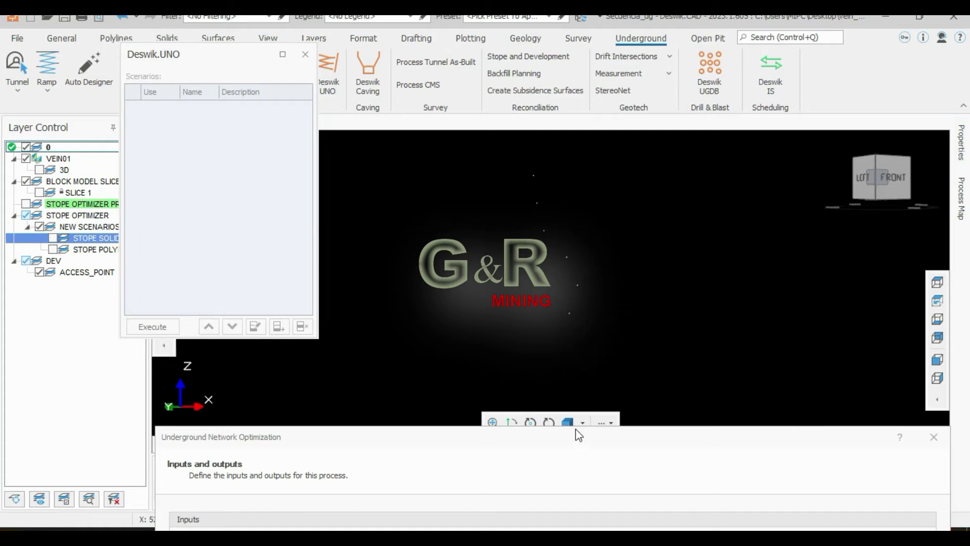
{"action": "left_click_drag", "start_coordinate": [578, 428], "coordinate": [578, 398]}
Show the VEIN01 vein solid in Top view, tilt to inspect it, then restore the window
{"action": "left_click", "coordinate": [879, 177]}
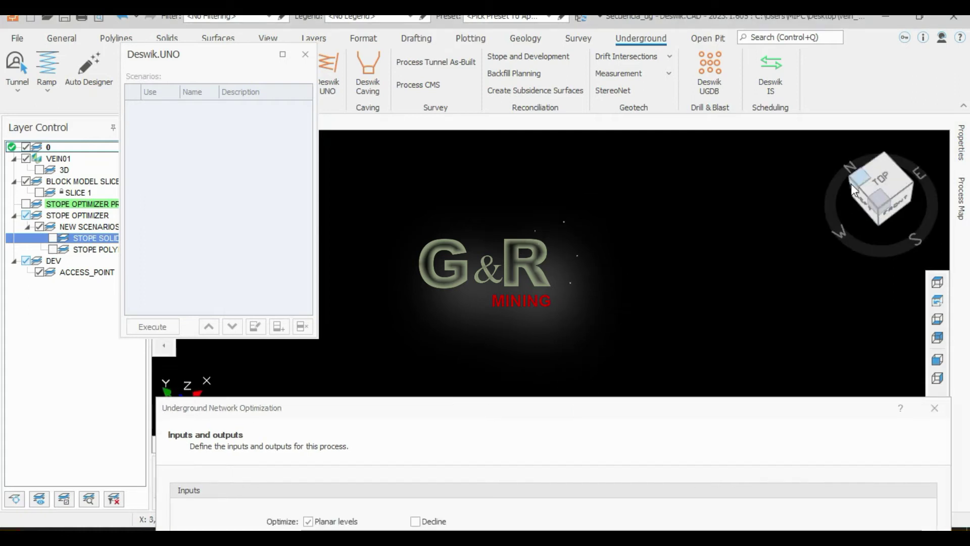
{"action": "scroll", "coordinate": [628, 196], "scroll_direction": "down", "scroll_amount": 3}
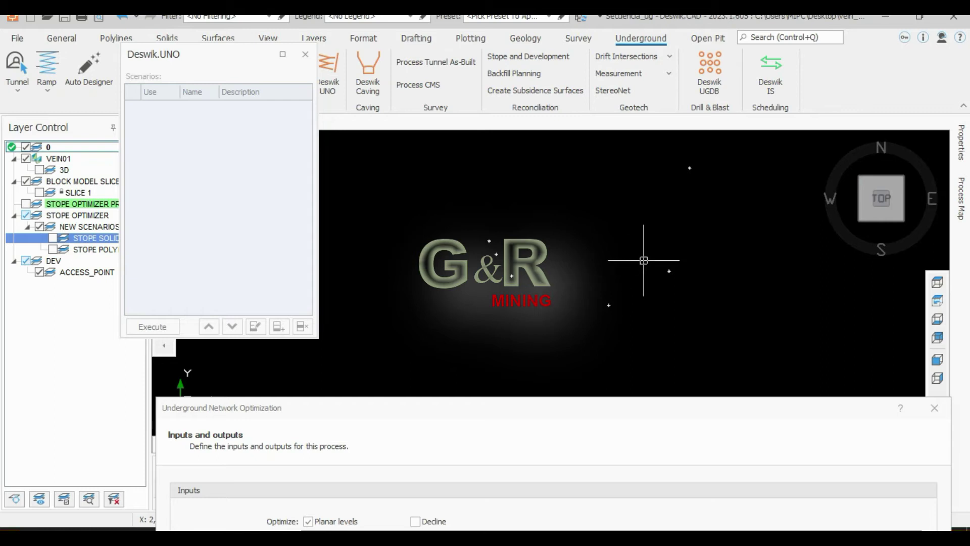
{"action": "left_click", "coordinate": [39, 170]}
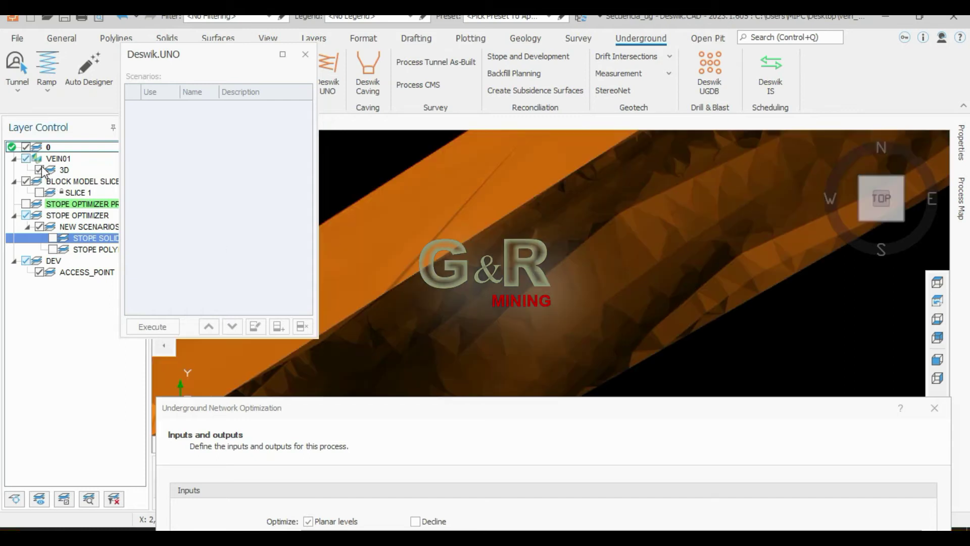
{"action": "left_click_drag", "start_coordinate": [881, 198], "coordinate": [854, 181]}
{"action": "left_click", "coordinate": [880, 178]}
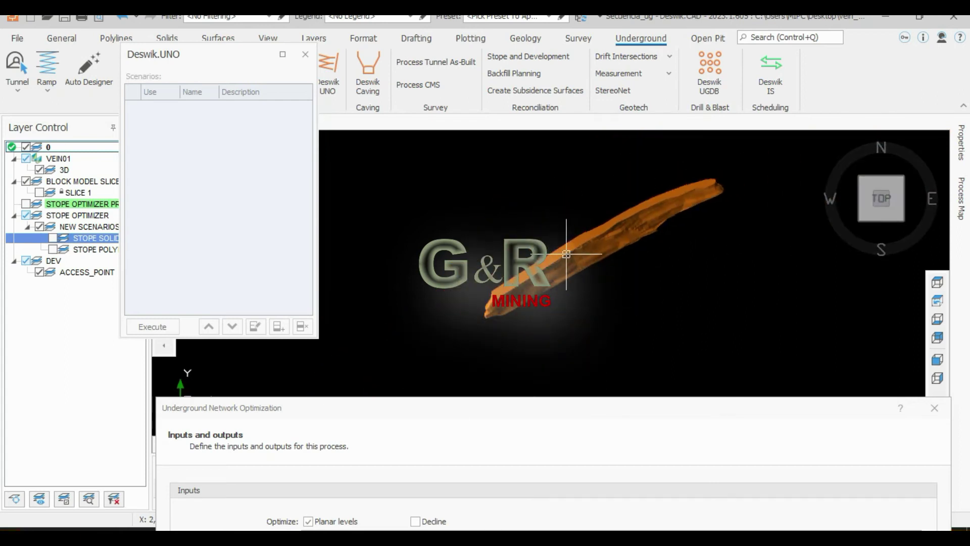
{"action": "mouse_move", "coordinate": [573, 409]}
{"action": "left_mouse_down"}
{"action": "mouse_move", "coordinate": [574, 328]}
{"action": "mouse_move", "coordinate": [541, 73]}
{"action": "left_mouse_up"}
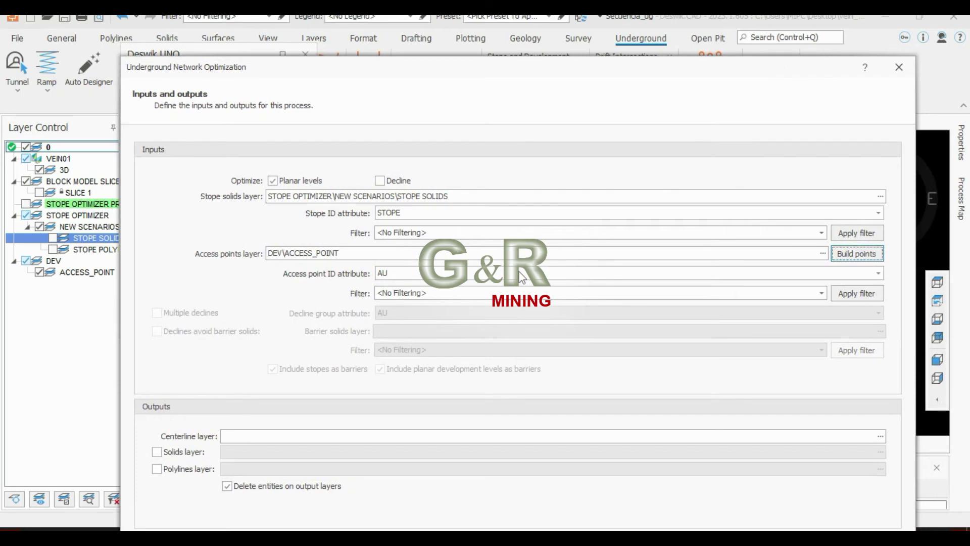
Rebuild the access points with an azimuth 150, dip 0, distance 50 translation rule aligned to orebody strike
{"action": "left_click", "coordinate": [849, 256]}
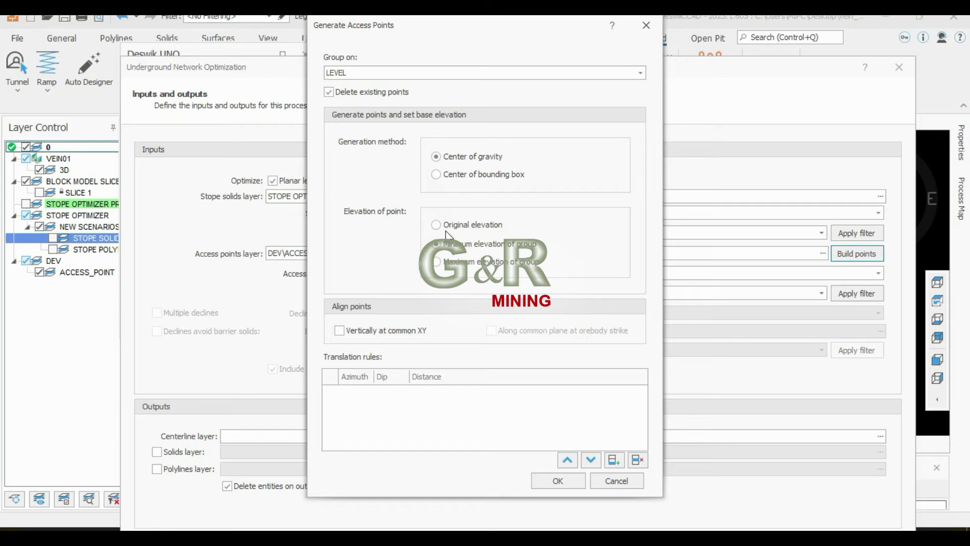
{"action": "left_click", "coordinate": [613, 459]}
{"action": "left_click", "coordinate": [355, 393]}
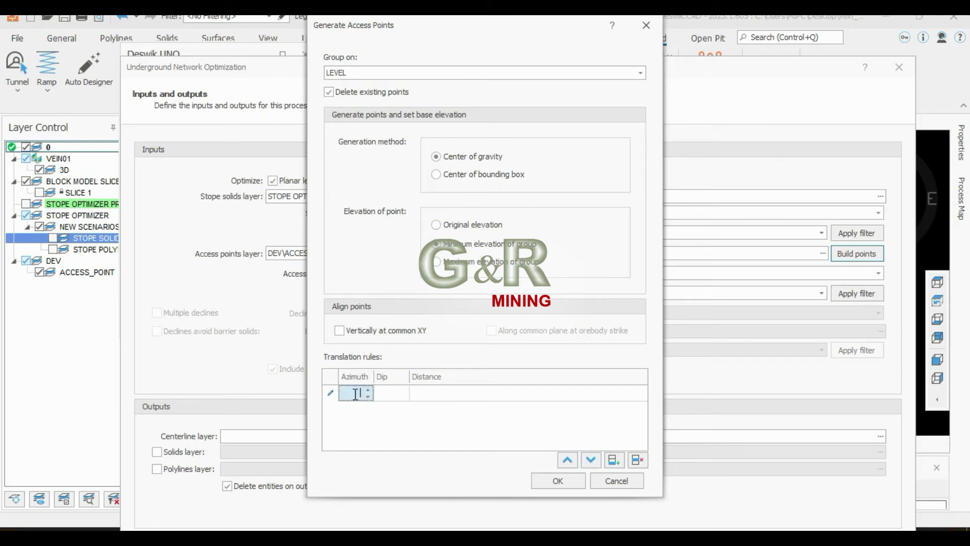
{"action": "type", "text": "150"}
{"action": "left_click", "coordinate": [398, 399]}
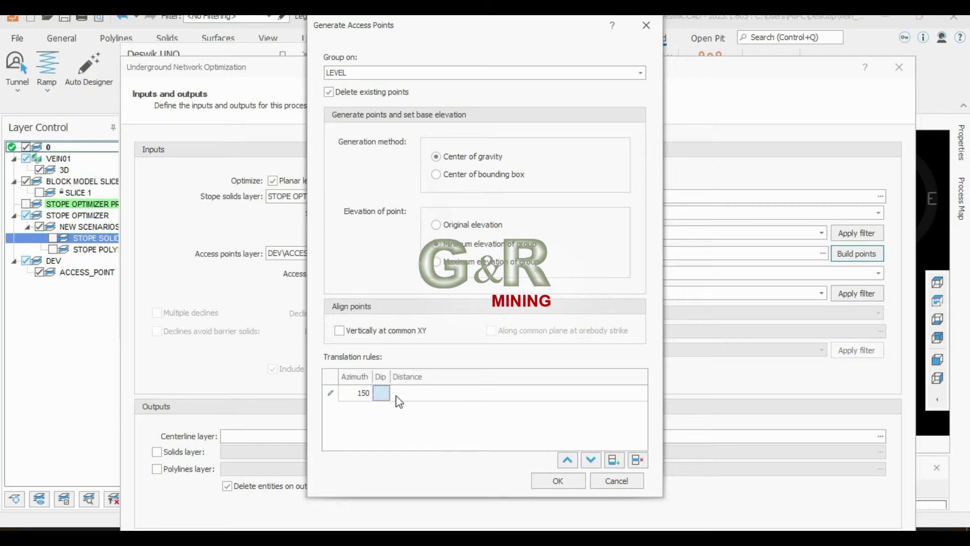
{"action": "left_click", "coordinate": [420, 392]}
{"action": "type", "text": "50."}
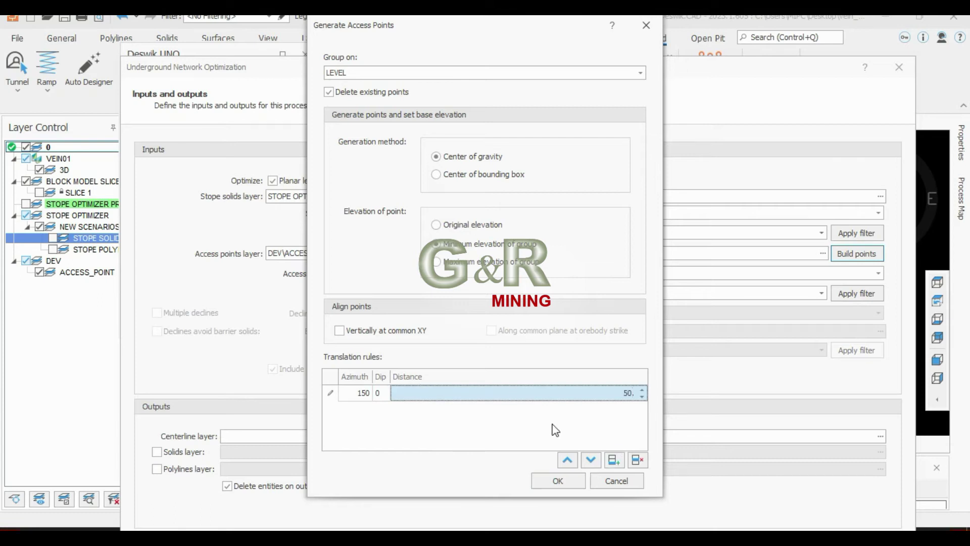
{"action": "left_click", "coordinate": [495, 409]}
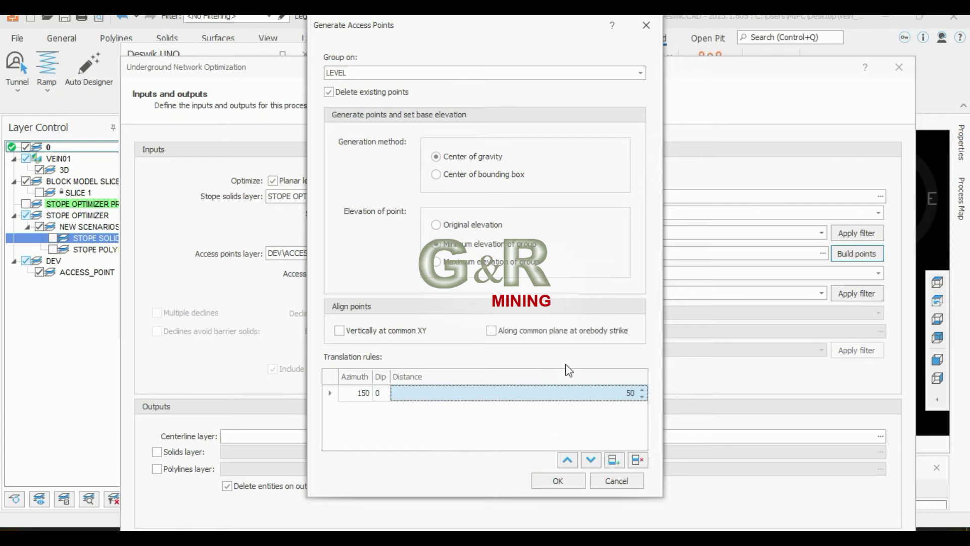
{"action": "left_click", "coordinate": [559, 336]}
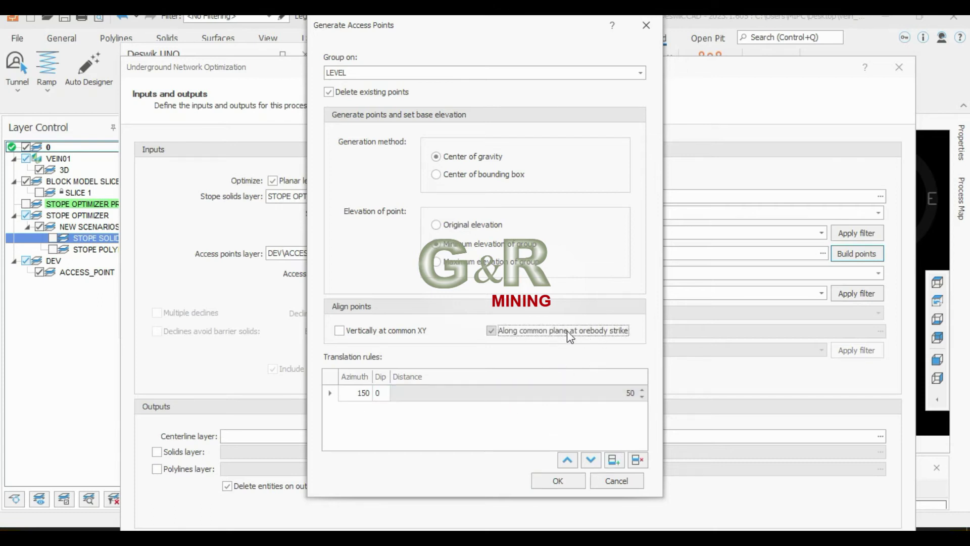
{"action": "left_click", "coordinate": [629, 395]}
{"action": "left_click", "coordinate": [520, 340]}
{"action": "left_click", "coordinate": [412, 336]}
{"action": "left_click", "coordinate": [513, 333]}
{"action": "left_click", "coordinate": [563, 480]}
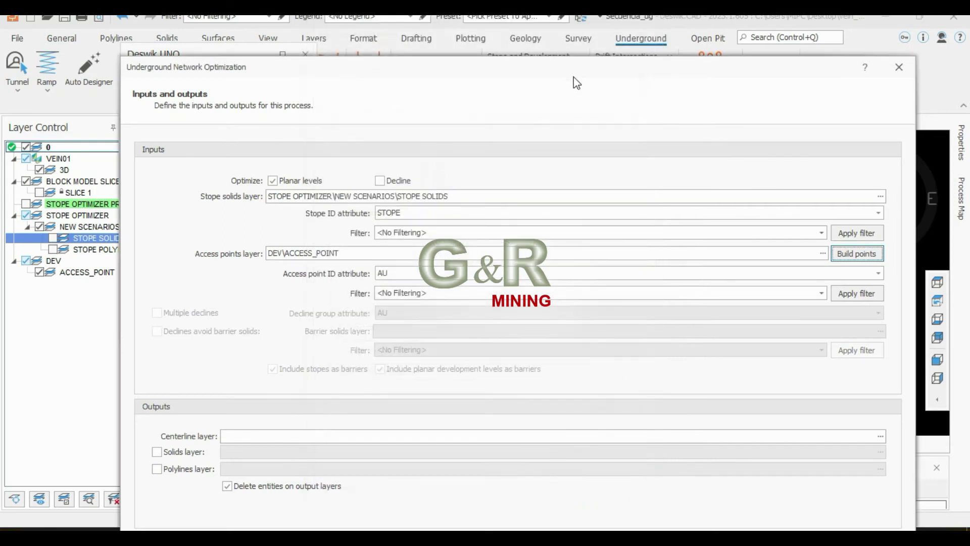
Hide the VEIN01 vein solid, show the stope solids, and orbit to view them at an angle
{"action": "left_click_drag", "start_coordinate": [577, 82], "coordinate": [665, 425]}
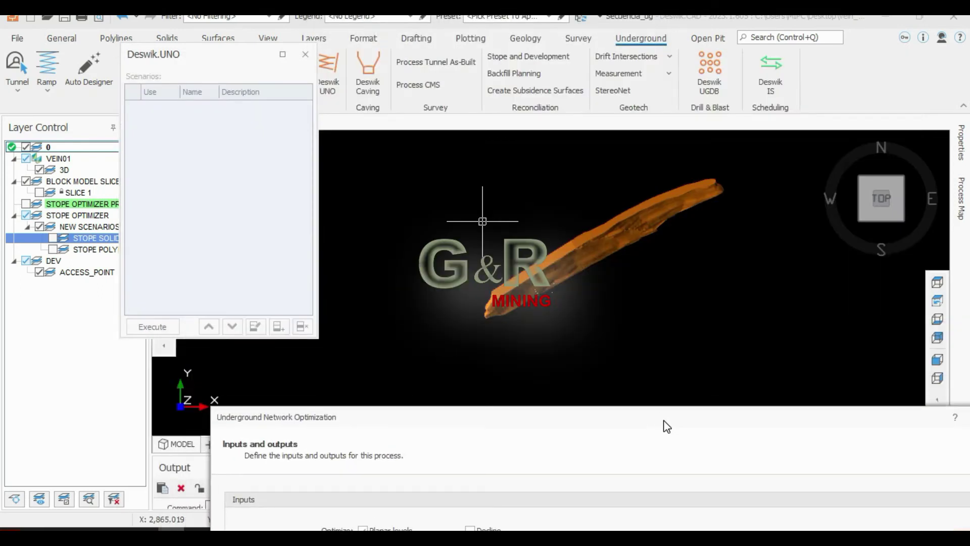
{"action": "left_click", "coordinate": [39, 169]}
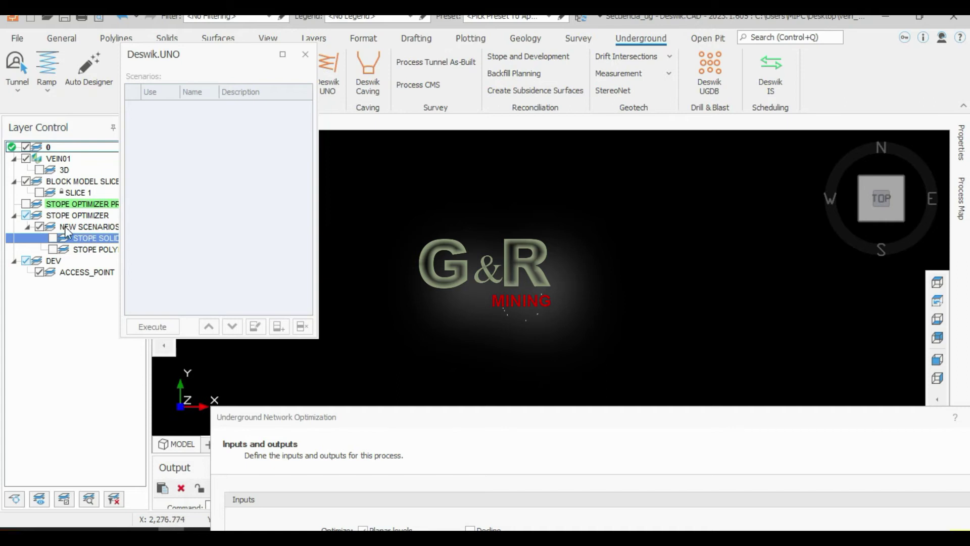
{"action": "left_click", "coordinate": [52, 238]}
{"action": "left_click_drag", "start_coordinate": [882, 198], "coordinate": [897, 152]}
{"action": "mouse_move", "coordinate": [658, 417]}
{"action": "left_mouse_down"}
{"action": "mouse_move", "coordinate": [532, 105]}
{"action": "mouse_move", "coordinate": [547, 27]}
{"action": "left_mouse_up"}
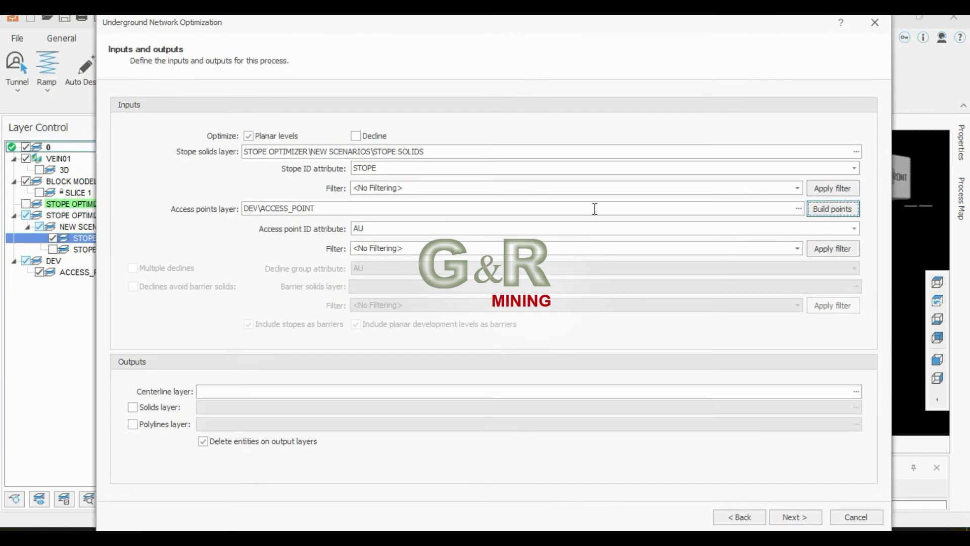
Set the access point ID attribute to LEVEL
{"action": "left_click", "coordinate": [851, 228]}
{"action": "scroll", "coordinate": [439, 303], "scroll_direction": "down", "scroll_amount": 1}
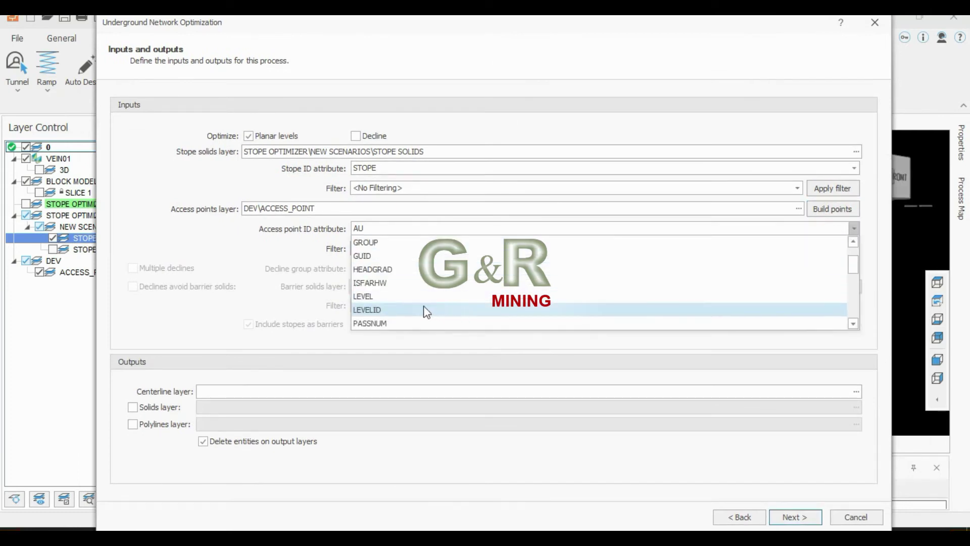
{"action": "left_click", "coordinate": [395, 298]}
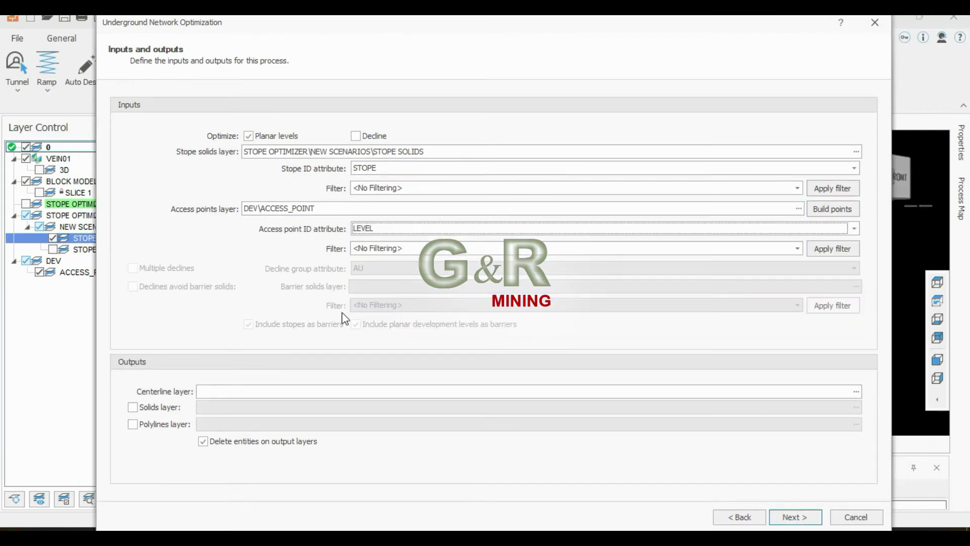
Enable solids and polylines outputs and name the DEV\ layers, starting with DEV\CENTERLINE
{"action": "left_click", "coordinate": [214, 393]}
{"action": "type", "text": "DEV"}
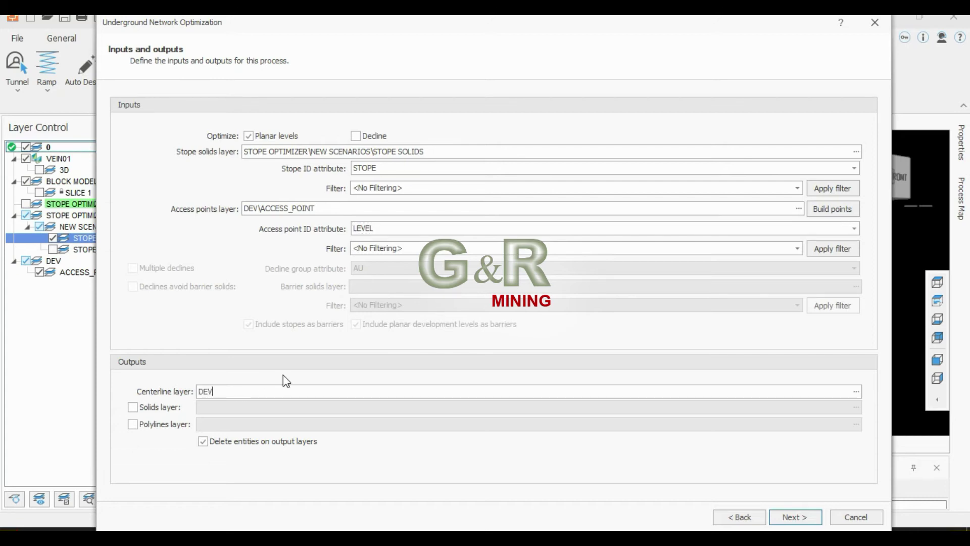
{"action": "left_click", "coordinate": [174, 407]}
{"action": "left_click", "coordinate": [165, 425]}
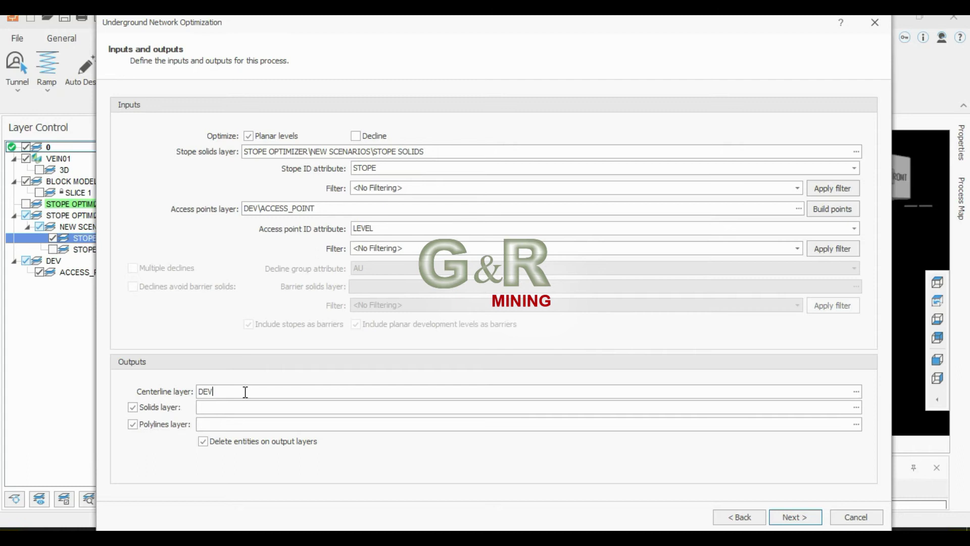
{"action": "left_click_drag", "start_coordinate": [262, 211], "coordinate": [236, 214]}
{"action": "key", "text": "ctrl+c"}
{"action": "left_click", "coordinate": [178, 393]}
{"action": "key", "text": "ctrl+v"}
{"action": "key", "text": "ctrl+v"}
{"action": "type", "text": "DEV\\"}
{"action": "type", "text": "P"}
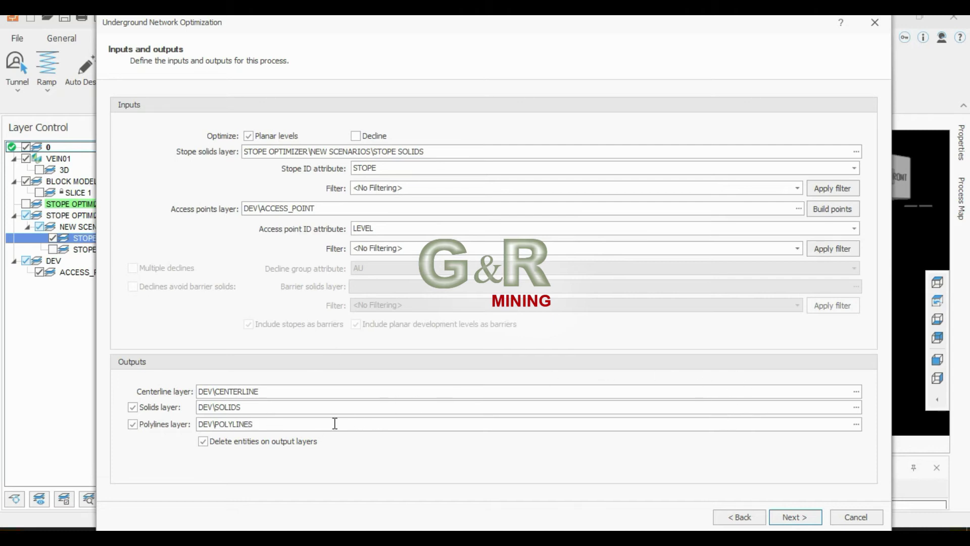
Turn on decline optimization with a single decline that avoids barrier solids
{"action": "left_click", "coordinate": [355, 135]}
{"action": "left_click", "coordinate": [181, 271]}
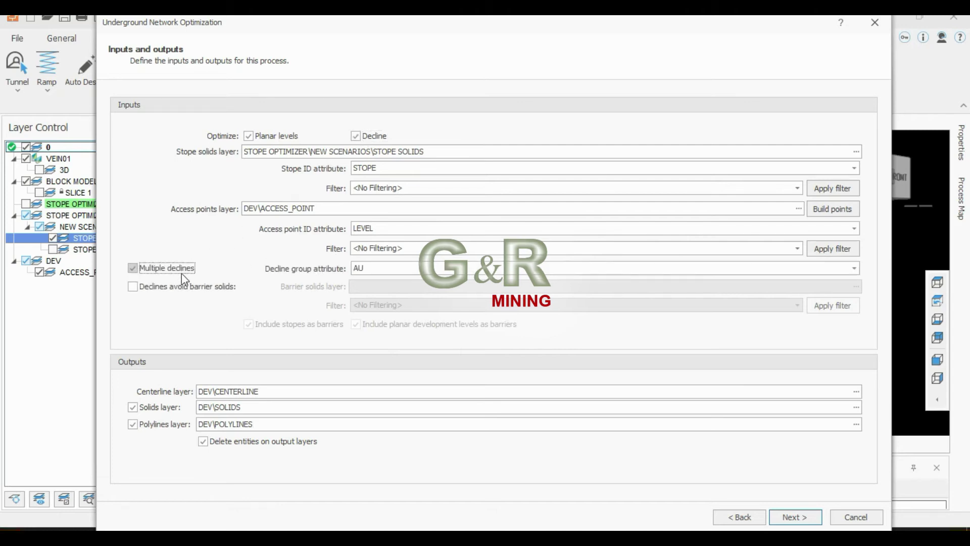
{"action": "left_click", "coordinate": [205, 287]}
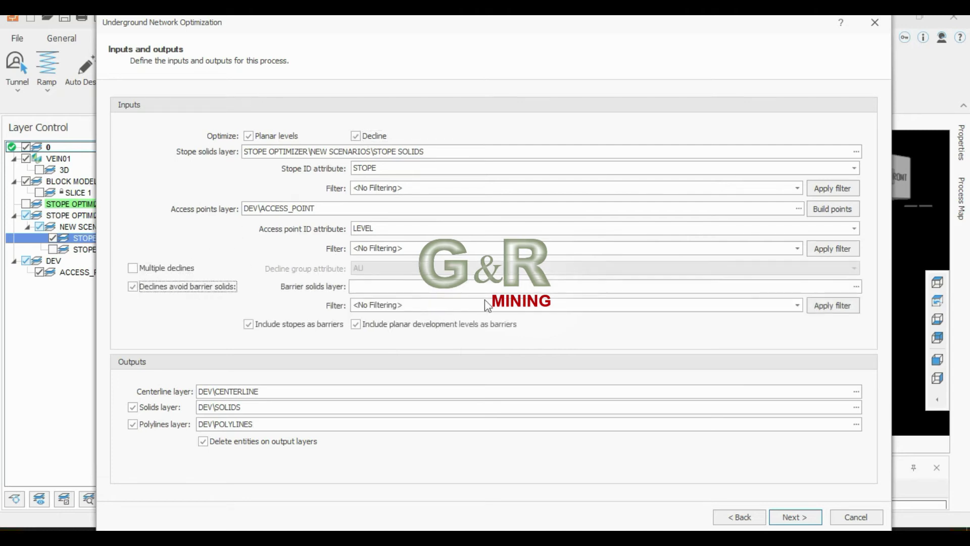
{"action": "left_click", "coordinate": [250, 291]}
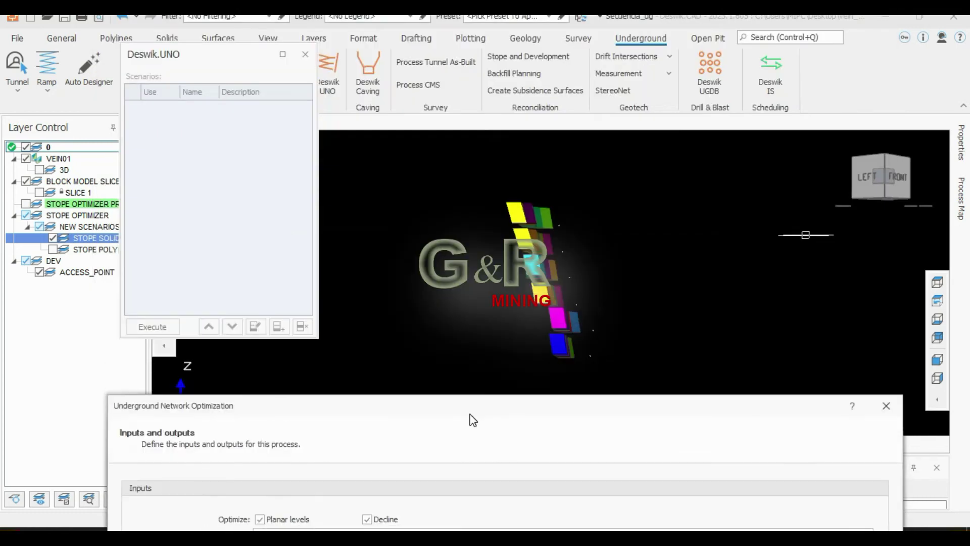
{"action": "mouse_move", "coordinate": [459, 30]}
{"action": "left_mouse_down"}
{"action": "mouse_move", "coordinate": [457, 317]}
{"action": "mouse_move", "coordinate": [434, 91]}
{"action": "left_mouse_up"}
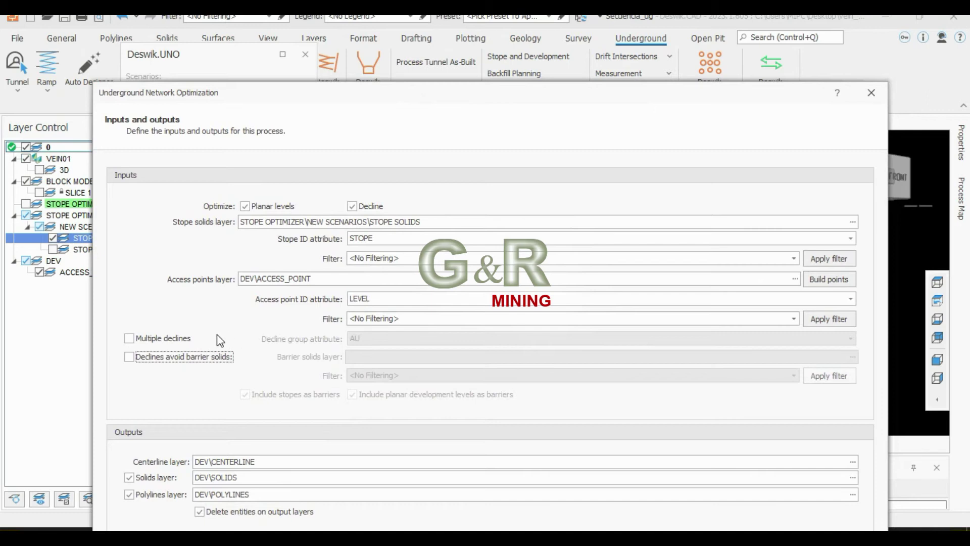
{"action": "left_click", "coordinate": [173, 357]}
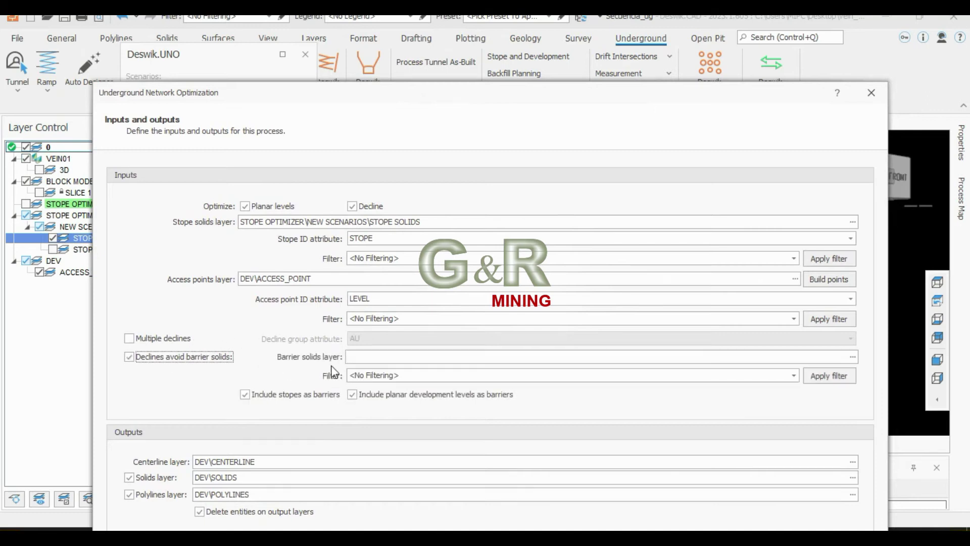
Set the barrier solids layer to VEIN01\3D and continue to Connections
{"action": "left_click", "coordinate": [852, 358]}
{"action": "left_click", "coordinate": [388, 155]}
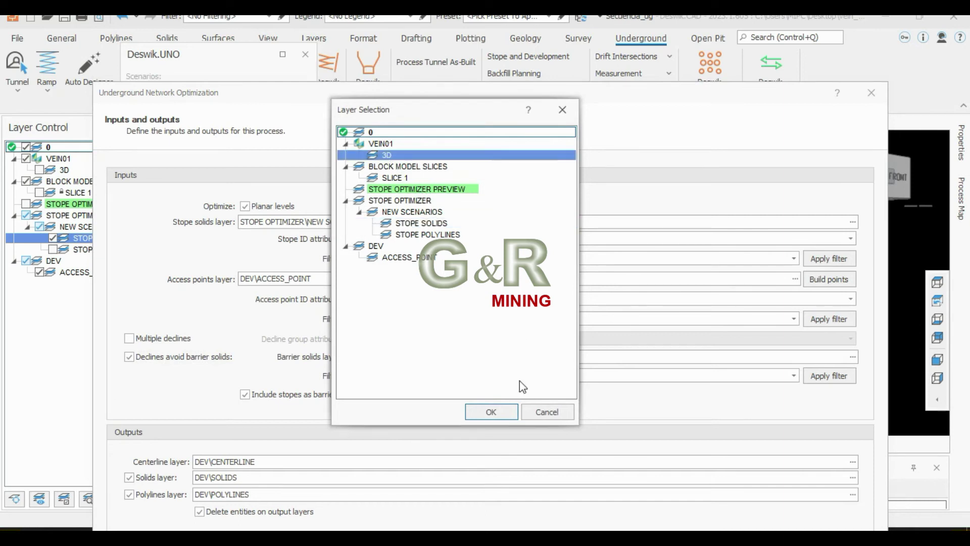
{"action": "left_click", "coordinate": [493, 412]}
{"action": "left_click_drag", "start_coordinate": [484, 104], "coordinate": [461, 27]}
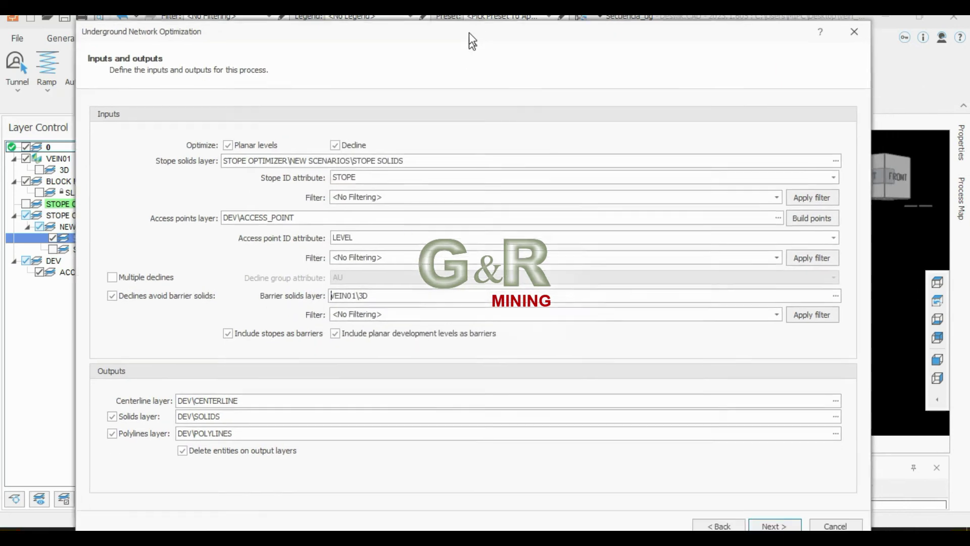
{"action": "left_click", "coordinate": [758, 506]}
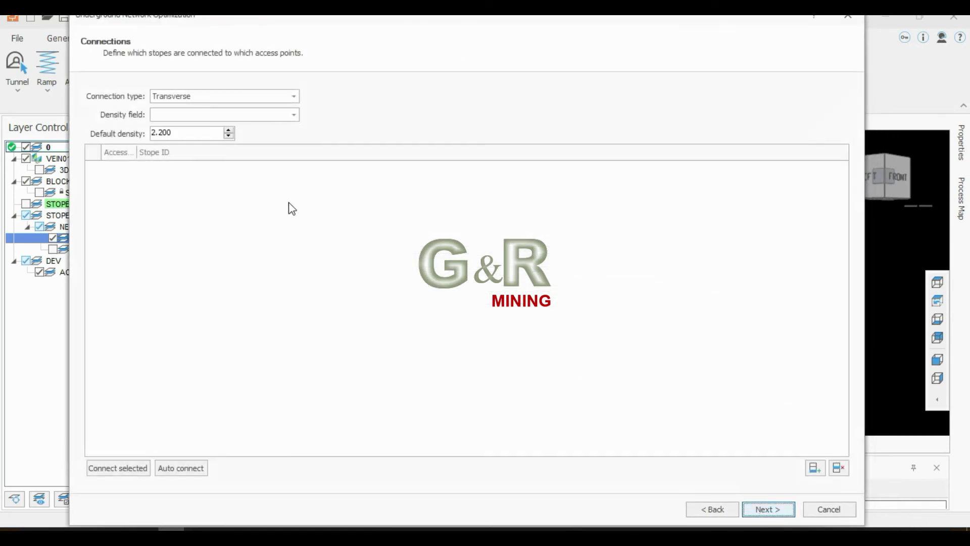
Set the connection type to Longitudinal and start auto-connecting stopes to access points
{"action": "left_click", "coordinate": [293, 97]}
{"action": "left_click", "coordinate": [185, 123]}
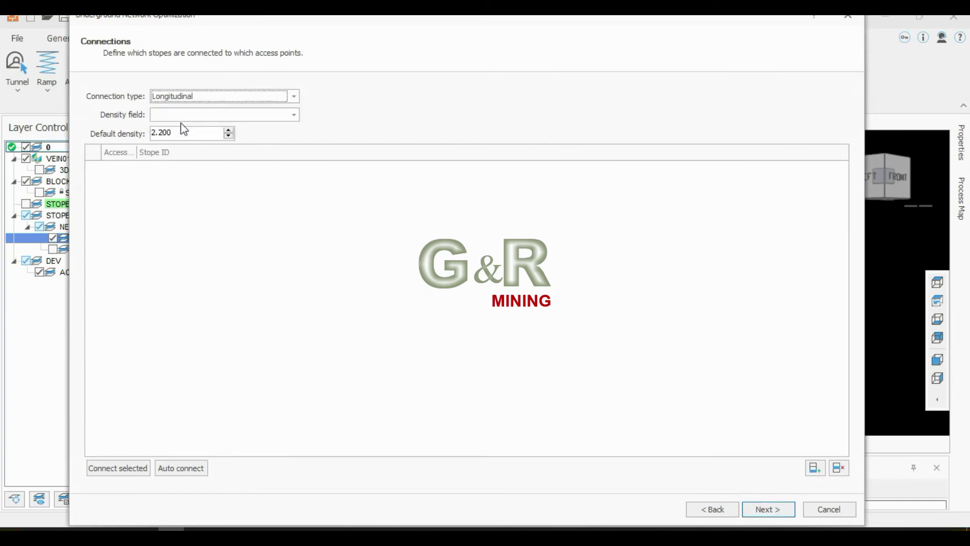
{"action": "left_click", "coordinate": [167, 468]}
{"action": "scroll", "coordinate": [415, 227], "scroll_direction": "down", "scroll_amount": 3}
{"action": "scroll", "coordinate": [379, 323], "scroll_direction": "up", "scroll_amount": 1}
{"action": "scroll", "coordinate": [383, 306], "scroll_direction": "up", "scroll_amount": 2}
{"action": "scroll", "coordinate": [388, 308], "scroll_direction": "down", "scroll_amount": 3}
{"action": "scroll", "coordinate": [379, 353], "scroll_direction": "up", "scroll_amount": 1}
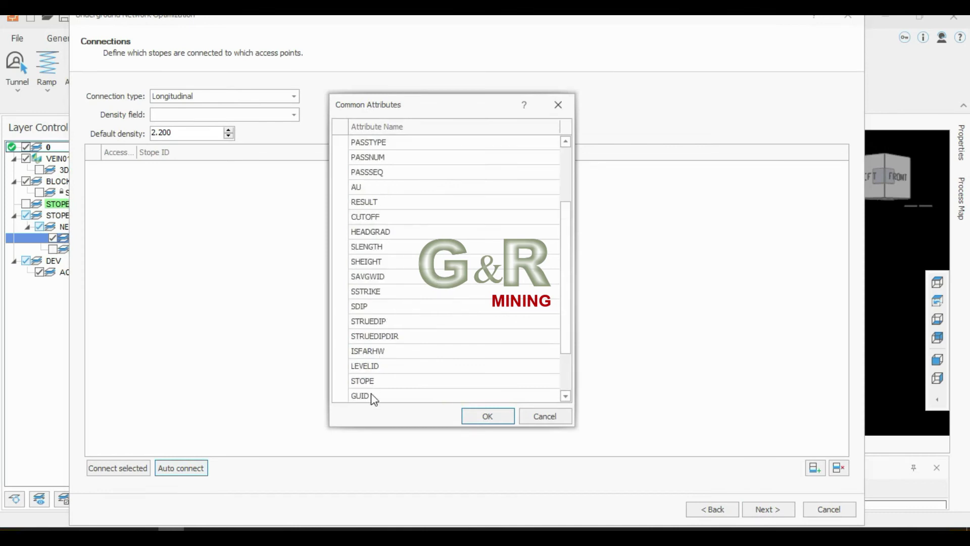
Match stopes to access points by the STOPE attribute and continue to Decline configuration
{"action": "left_click", "coordinate": [375, 385]}
{"action": "scroll", "coordinate": [377, 386], "scroll_direction": "down", "scroll_amount": 3}
{"action": "scroll", "coordinate": [377, 386], "scroll_direction": "up", "scroll_amount": 3}
{"action": "scroll", "coordinate": [379, 379], "scroll_direction": "down", "scroll_amount": 3}
{"action": "left_click", "coordinate": [404, 381]}
{"action": "left_click", "coordinate": [470, 415]}
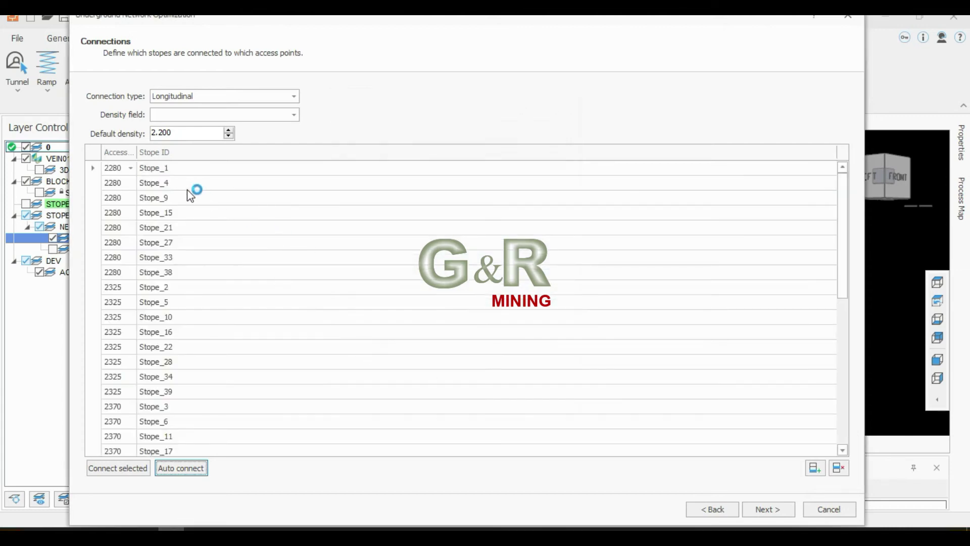
{"action": "left_click", "coordinate": [770, 504]}
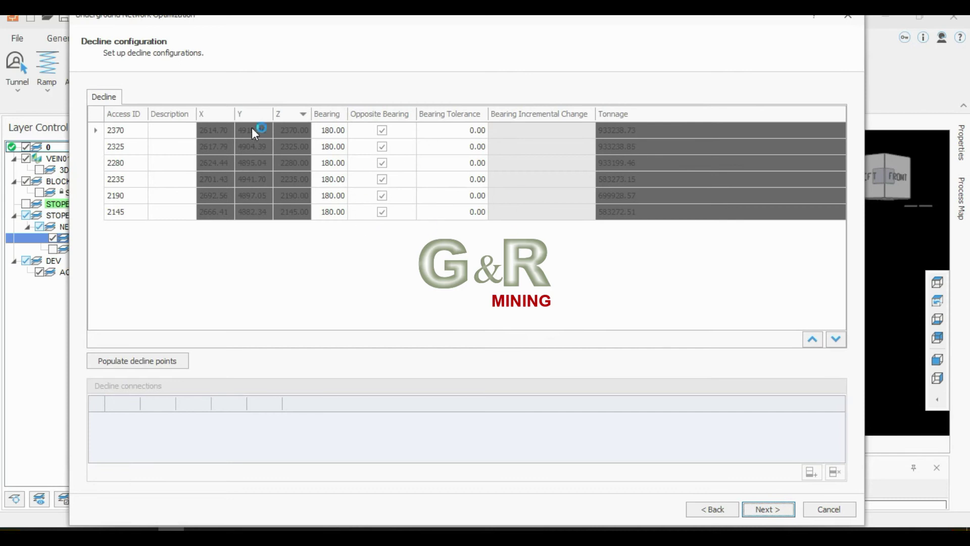
Switch the model to a top plan view with the orange vein solid shown
{"action": "left_click", "coordinate": [333, 132]}
{"action": "left_click_drag", "start_coordinate": [417, 21], "coordinate": [464, 394]}
{"action": "left_click_drag", "start_coordinate": [888, 176], "coordinate": [883, 174]}
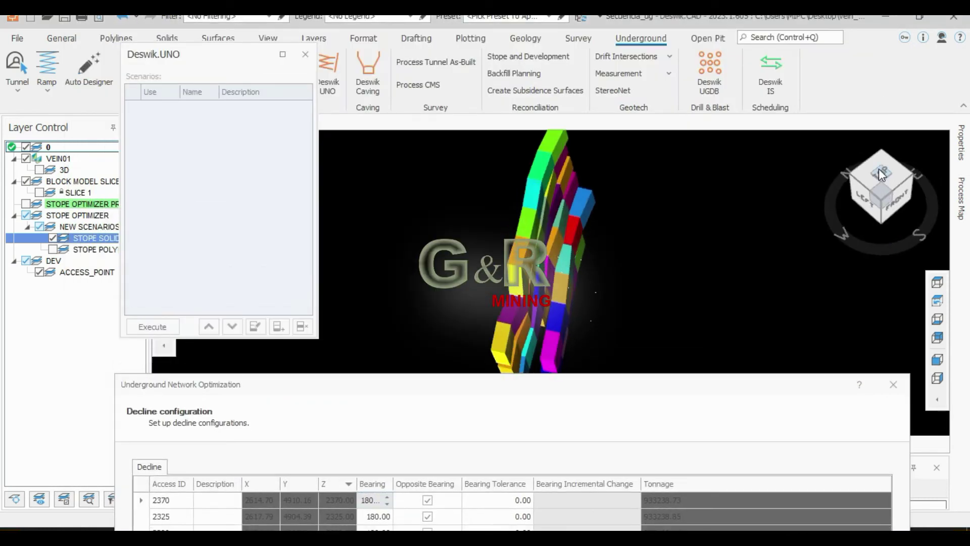
{"action": "left_click", "coordinate": [875, 170]}
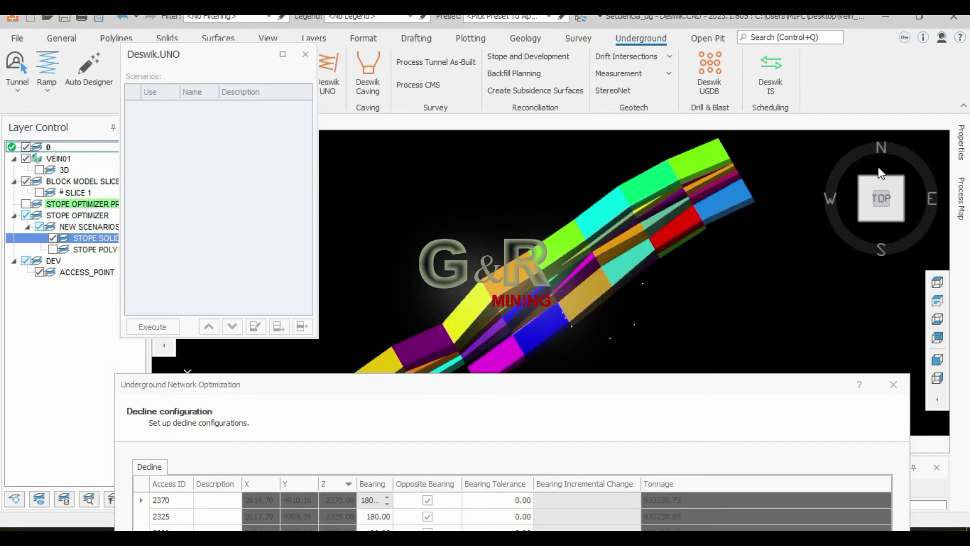
{"action": "left_click", "coordinate": [39, 170]}
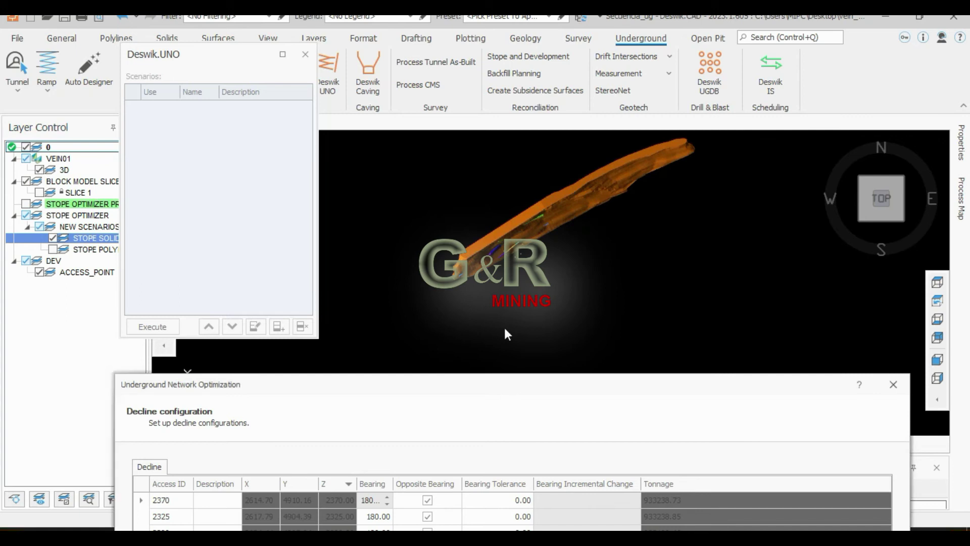
{"action": "left_click_drag", "start_coordinate": [504, 384], "coordinate": [485, 103]}
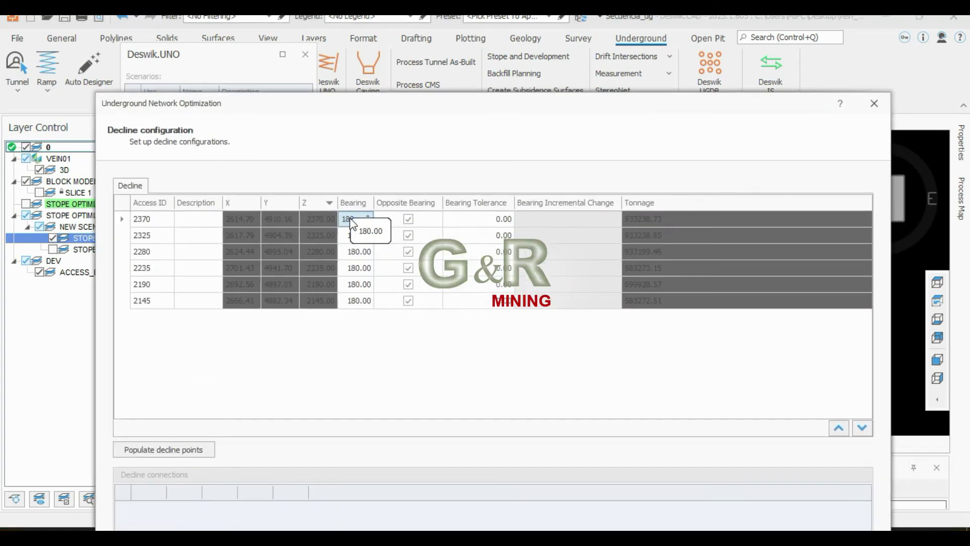
Set the bearing of all six decline access points to 60
{"action": "type", "text": "60"}
{"action": "left_click", "coordinate": [359, 236]}
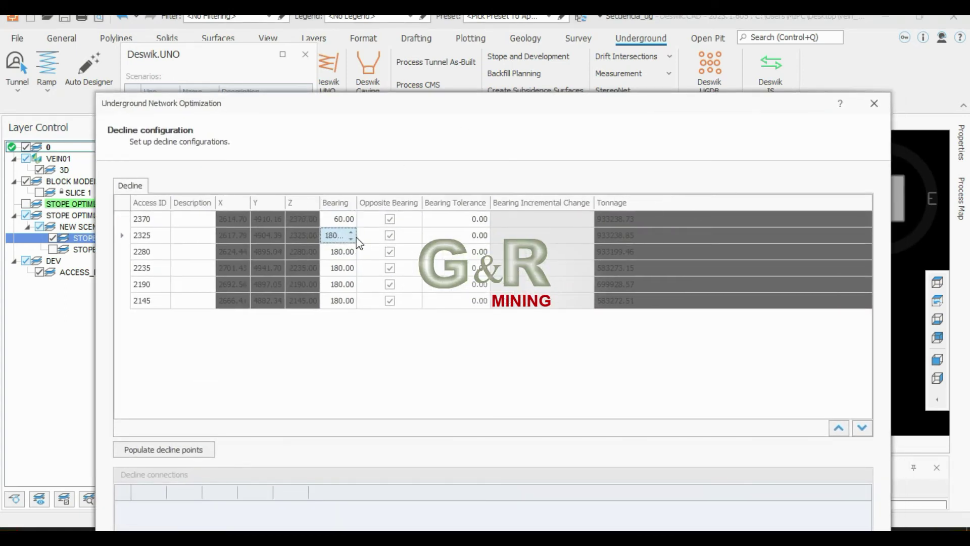
{"action": "left_click", "coordinate": [342, 252]}
{"action": "type", "text": "6"}
{"action": "type", "text": ".0"}
{"action": "left_click", "coordinate": [338, 268]}
{"action": "type", "text": "60"}
{"action": "left_click", "coordinate": [340, 284]}
{"action": "type", "text": "6"}
{"action": "left_click", "coordinate": [339, 300]}
{"action": "key", "text": "Return"}
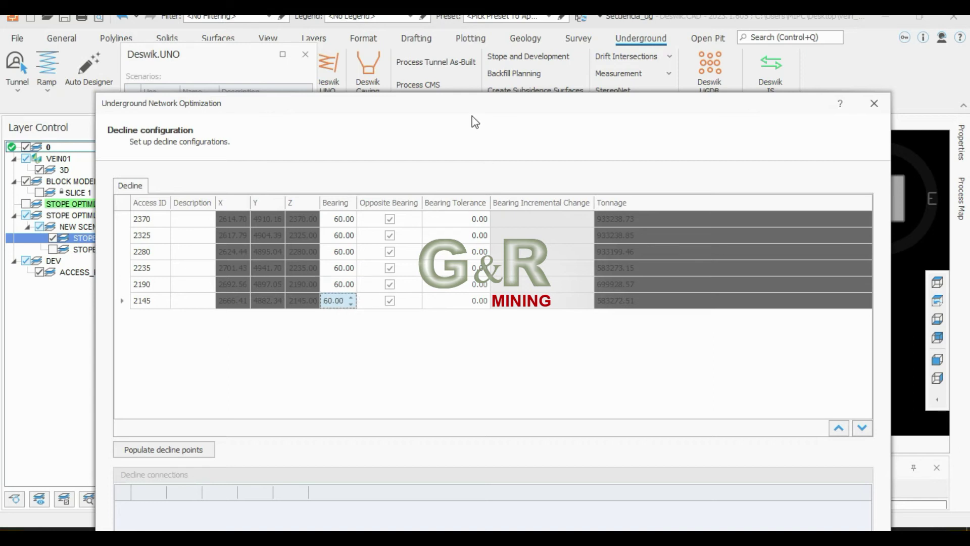
{"action": "left_click_drag", "start_coordinate": [473, 103], "coordinate": [452, 22]}
{"action": "left_click", "coordinate": [769, 517]}
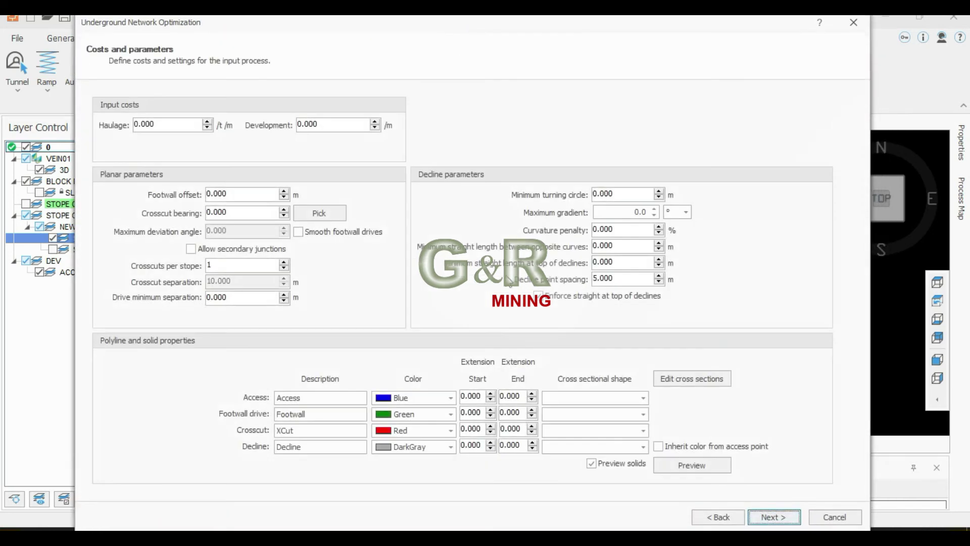
Set the minimum turning circle to 20
{"action": "left_click", "coordinate": [247, 194]}
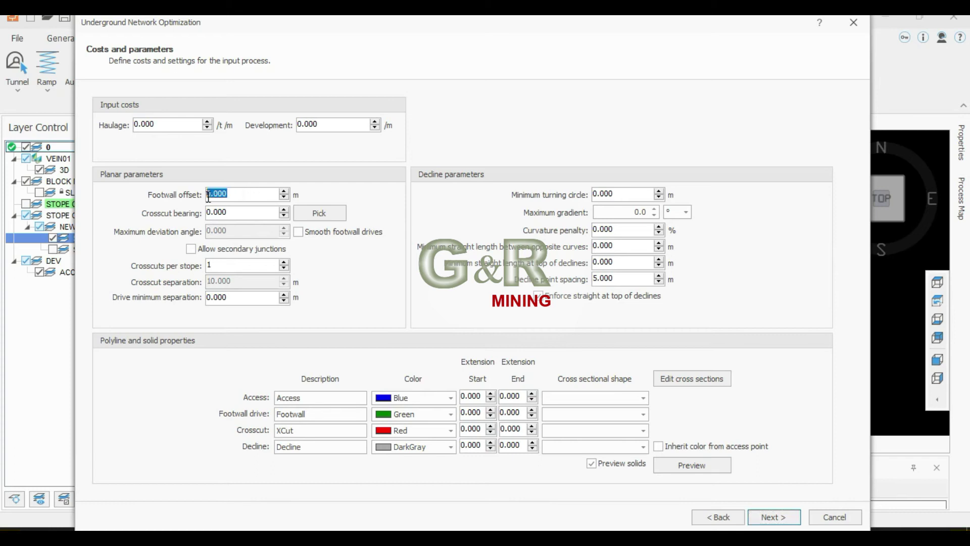
{"action": "left_click", "coordinate": [627, 196]}
{"action": "left_click", "coordinate": [619, 190]}
{"action": "type", "text": "20"}
{"action": "left_click", "coordinate": [628, 228]}
{"action": "left_click_drag", "start_coordinate": [628, 229], "coordinate": [555, 235]}
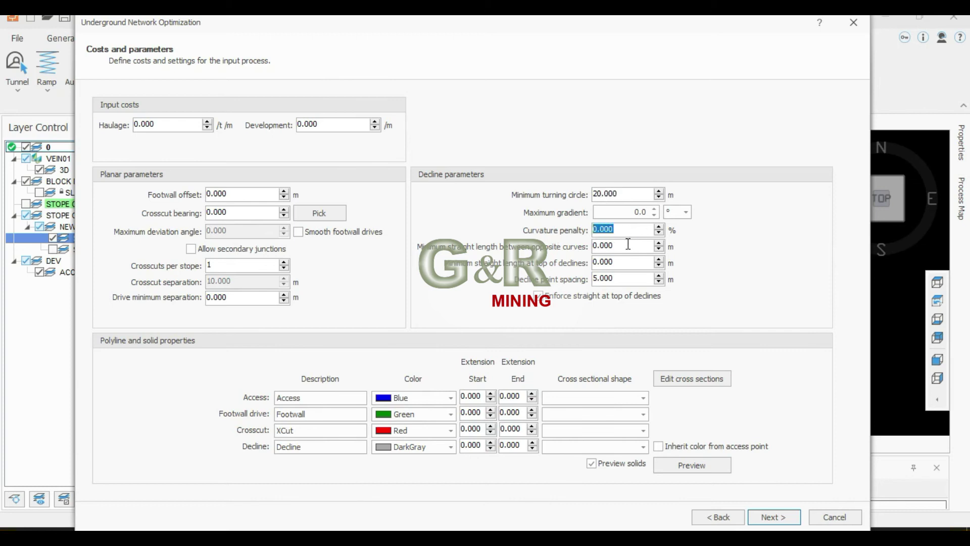
Set a 10% maximum gradient with 100 and 50 minimum straights, and preview the declines
{"action": "left_click", "coordinate": [687, 213]}
{"action": "double_click", "coordinate": [638, 212]}
{"action": "type", "text": "1"}
{"action": "mouse_move", "coordinate": [618, 245]}
{"action": "left_mouse_down"}
{"action": "mouse_move", "coordinate": [574, 247]}
{"action": "mouse_move", "coordinate": [565, 262]}
{"action": "left_mouse_up"}
{"action": "type", "text": "10"}
{"action": "type", "text": "50"}
{"action": "left_click_drag", "start_coordinate": [630, 281], "coordinate": [589, 279]}
{"action": "left_click", "coordinate": [693, 466]}
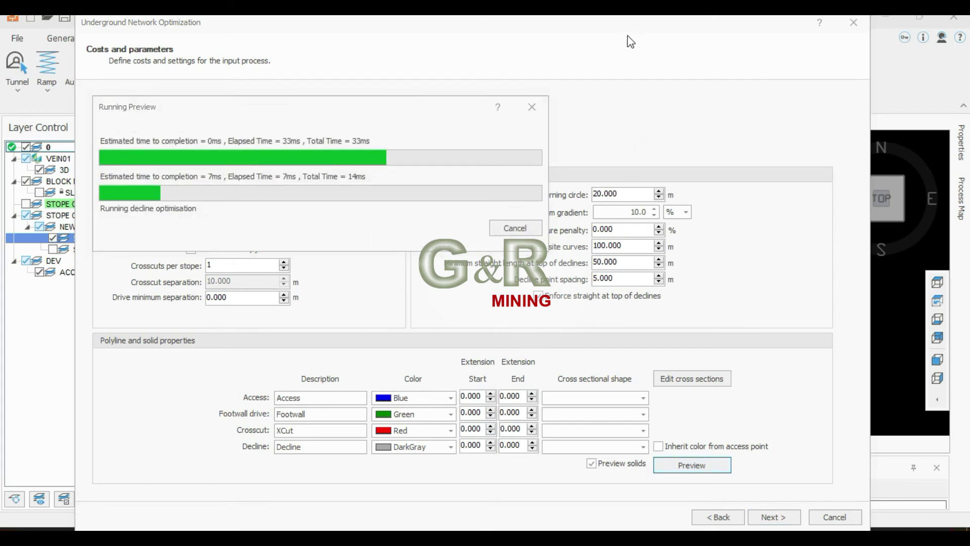
Inspect the decline preview by hiding the vein solid and stope blocks and orbiting the view
{"action": "left_click_drag", "start_coordinate": [619, 34], "coordinate": [679, 435]}
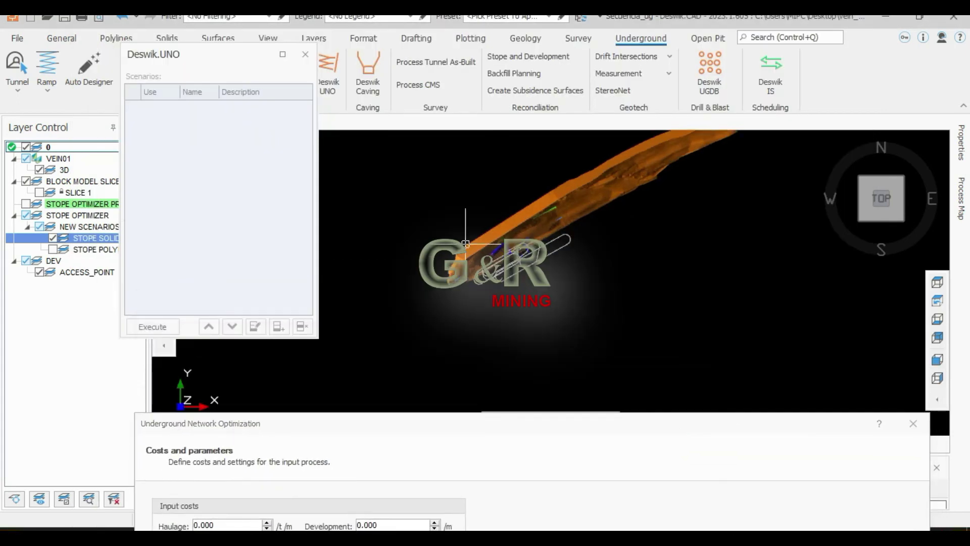
{"action": "left_click_drag", "start_coordinate": [849, 193], "coordinate": [832, 126]}
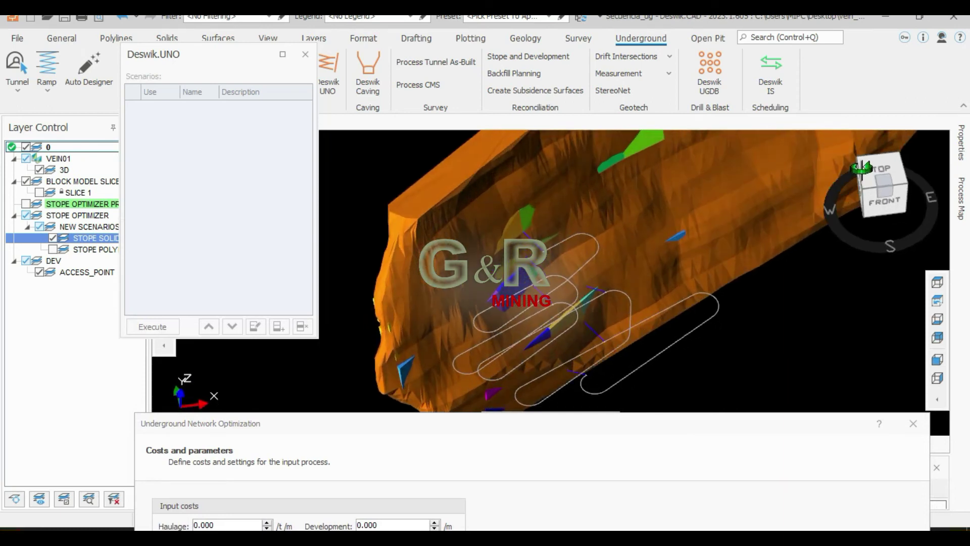
{"action": "scroll", "coordinate": [513, 218], "scroll_direction": "down", "scroll_amount": 2}
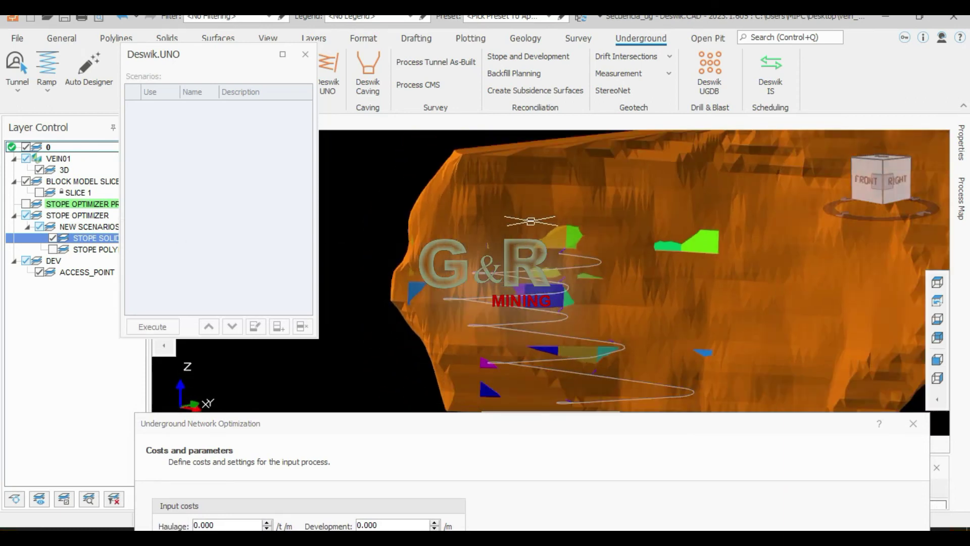
{"action": "scroll", "coordinate": [513, 218], "scroll_direction": "down", "scroll_amount": 2}
{"action": "left_click", "coordinate": [61, 170]}
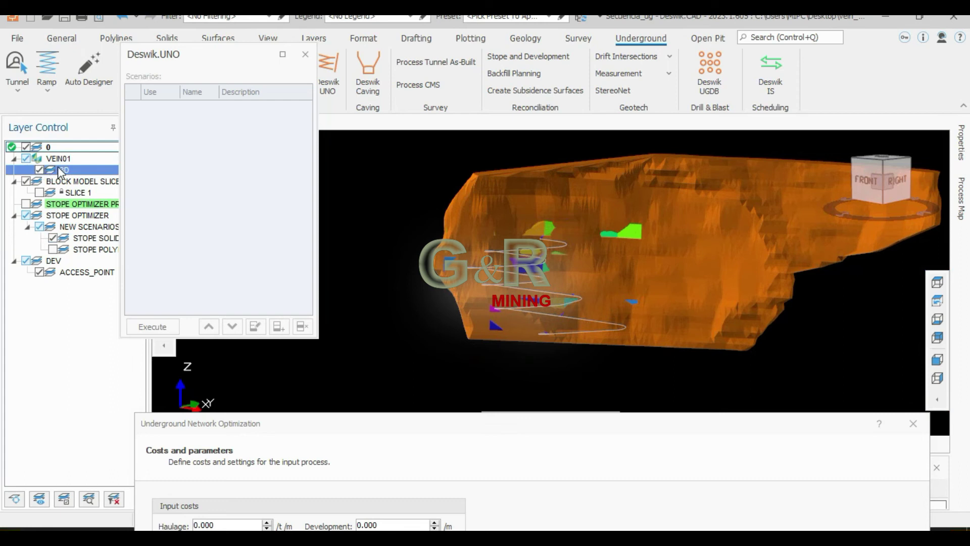
{"action": "left_click", "coordinate": [39, 170]}
{"action": "left_click_drag", "start_coordinate": [854, 195], "coordinate": [879, 189]}
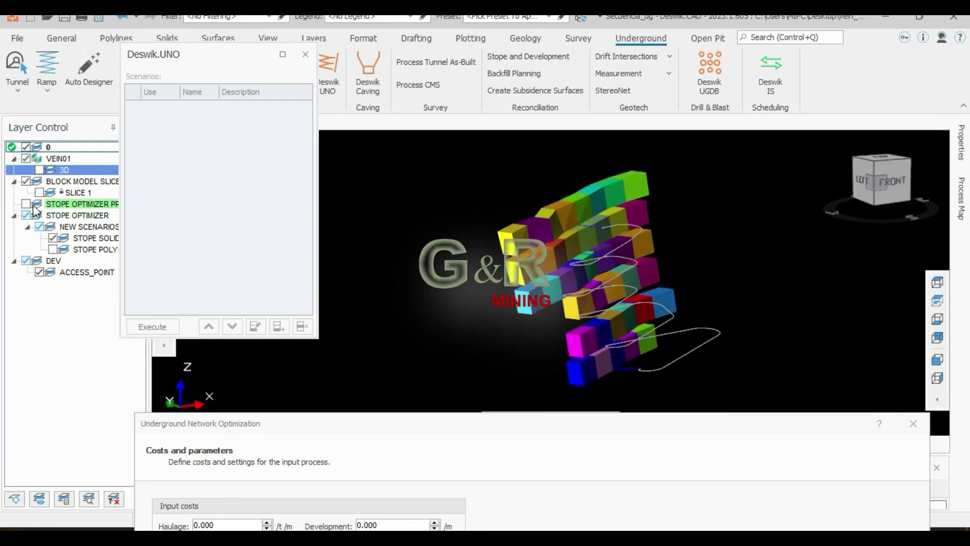
{"action": "left_click", "coordinate": [53, 238]}
{"action": "mouse_move", "coordinate": [850, 204]}
{"action": "left_mouse_down"}
{"action": "mouse_move", "coordinate": [870, 213]}
{"action": "mouse_move", "coordinate": [856, 225]}
{"action": "mouse_move", "coordinate": [830, 199]}
{"action": "mouse_move", "coordinate": [801, 199]}
{"action": "mouse_move", "coordinate": [808, 293]}
{"action": "mouse_move", "coordinate": [877, 231]}
{"action": "left_mouse_up"}
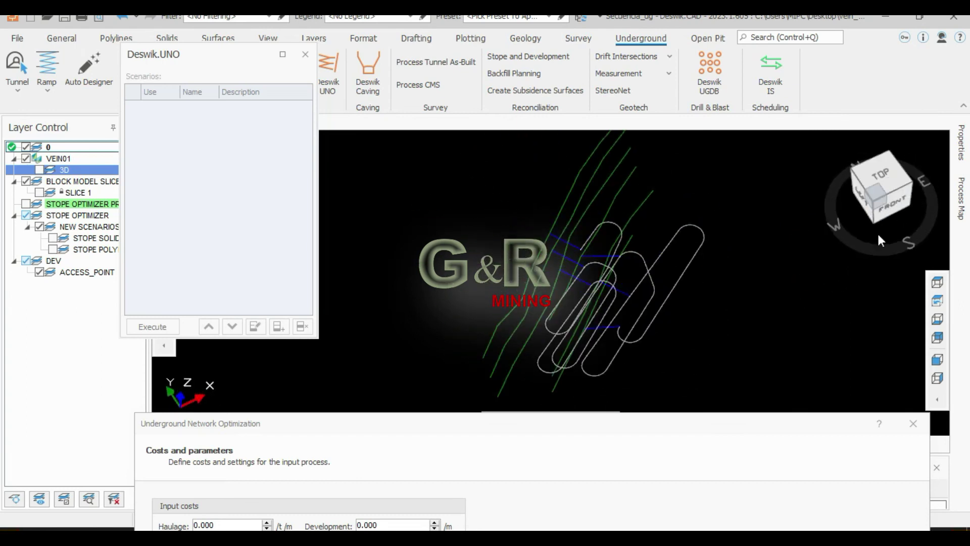
{"action": "left_click", "coordinate": [884, 175]}
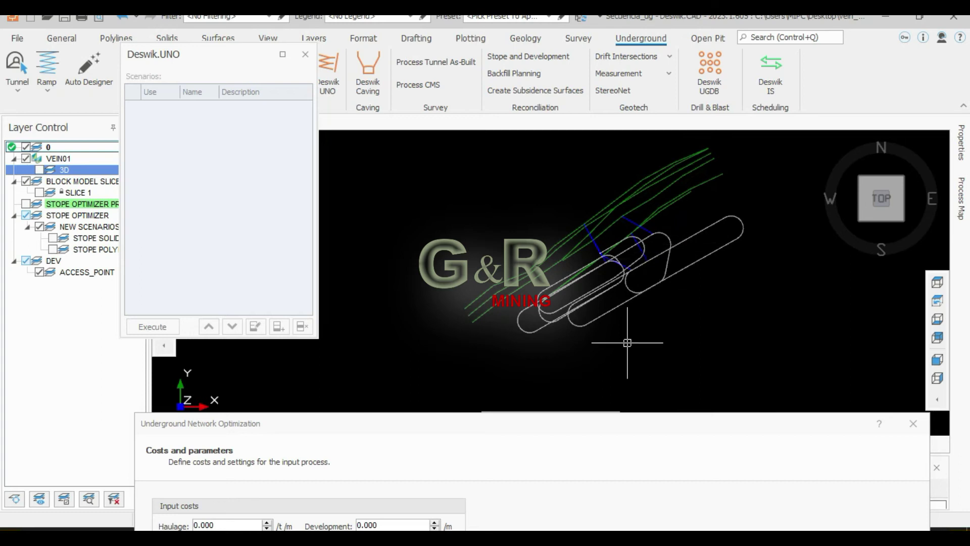
{"action": "left_click_drag", "start_coordinate": [596, 423], "coordinate": [550, 38]}
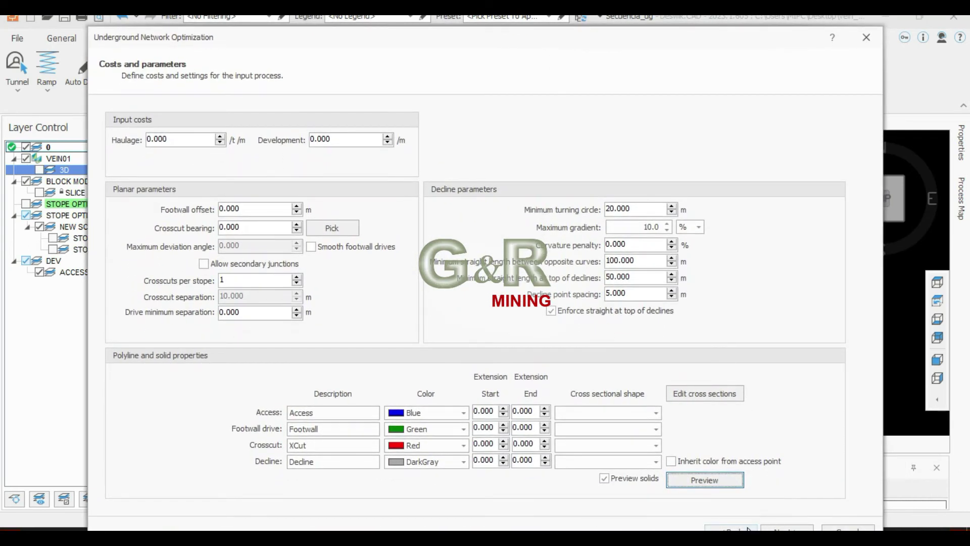
Return to Decline configuration and change the first two bearings from 60 to 55
{"action": "left_click", "coordinate": [749, 529]}
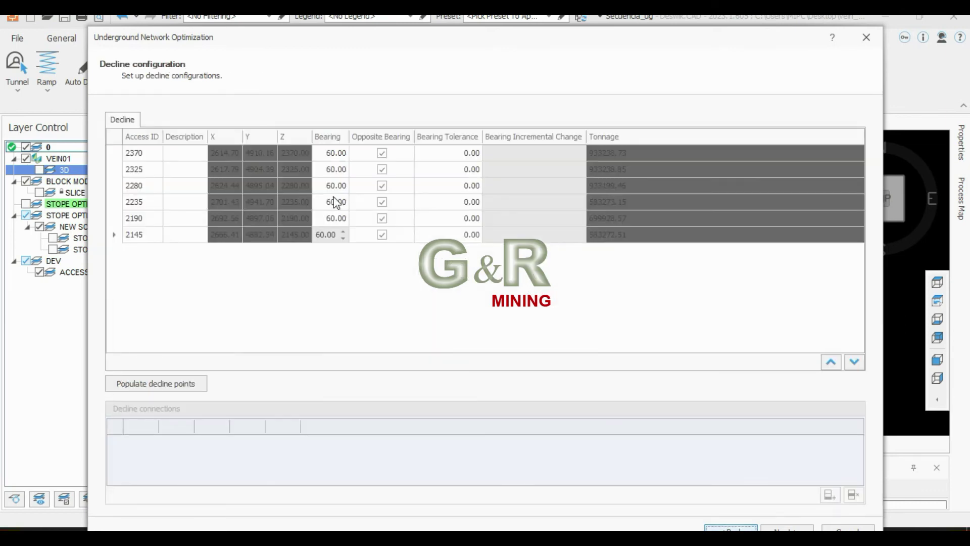
{"action": "left_click", "coordinate": [340, 158]}
{"action": "key", "text": "BackSpace"}
{"action": "key", "text": "BackSpace"}
{"action": "type", "text": "55"}
{"action": "left_click", "coordinate": [328, 169]}
{"action": "type", "text": "55"}
Set bearings for accesses 2280, 2235, 2190 and 2145 to 55
{"action": "left_click", "coordinate": [333, 185]}
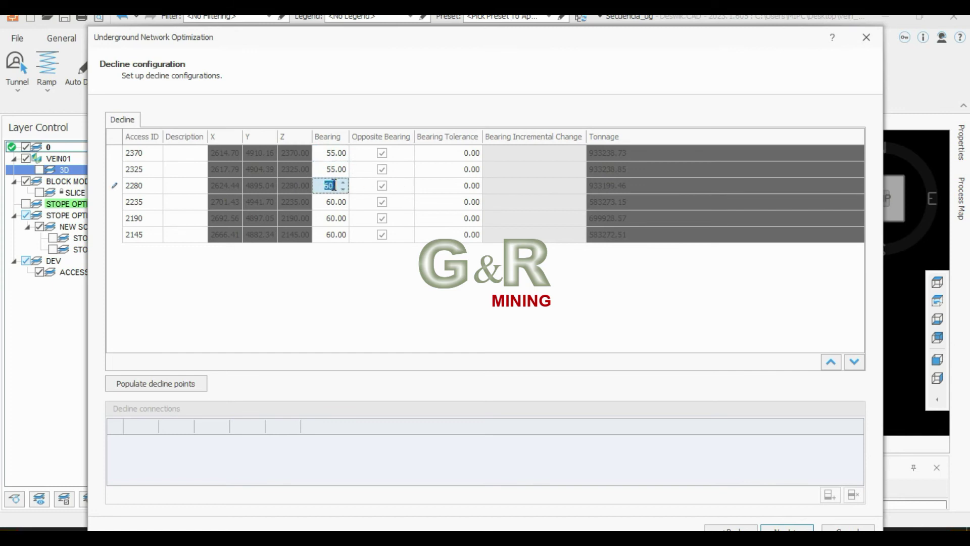
{"action": "left_click", "coordinate": [339, 201]}
{"action": "type", "text": "55"}
{"action": "left_click", "coordinate": [334, 219]}
{"action": "type", "text": "5"}
{"action": "left_click", "coordinate": [334, 234]}
{"action": "type", "text": "55"}
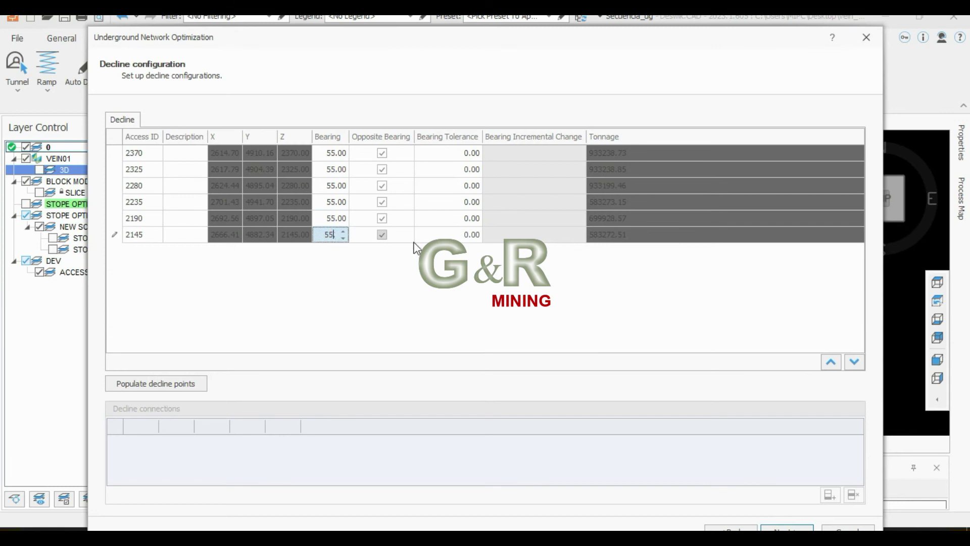
{"action": "left_click", "coordinate": [767, 528]}
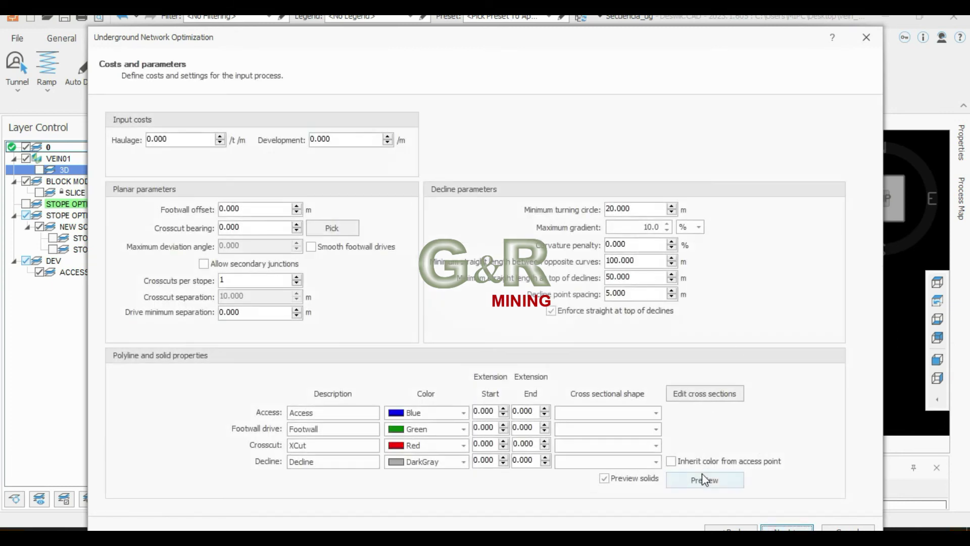
Preview the spiral declines in 3D, showing the stope solids and hiding the orebody solid
{"action": "left_click", "coordinate": [702, 474]}
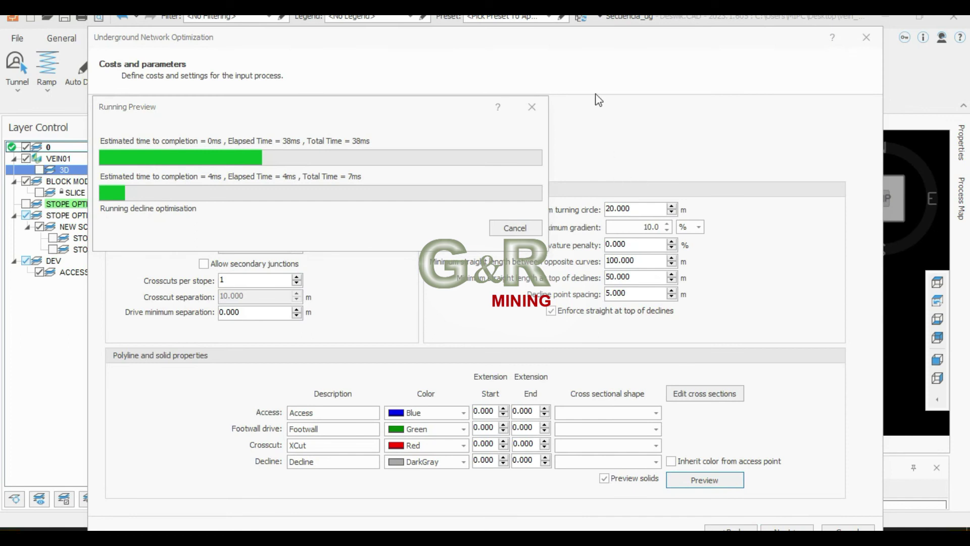
{"action": "left_click_drag", "start_coordinate": [572, 46], "coordinate": [631, 391]}
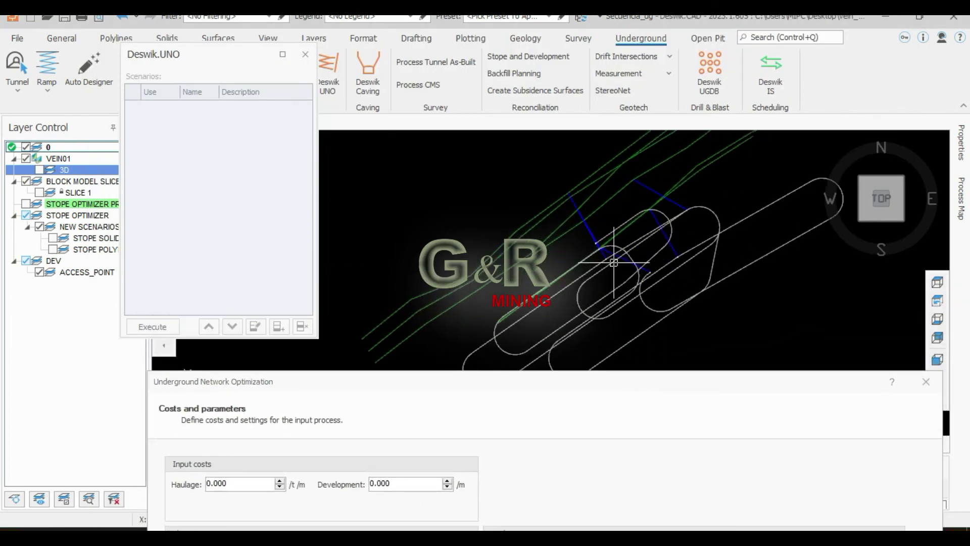
{"action": "mouse_move", "coordinate": [879, 195]}
{"action": "left_mouse_down"}
{"action": "mouse_move", "coordinate": [874, 159]}
{"action": "mouse_move", "coordinate": [806, 145]}
{"action": "mouse_move", "coordinate": [791, 130]}
{"action": "mouse_move", "coordinate": [809, 137]}
{"action": "left_mouse_up"}
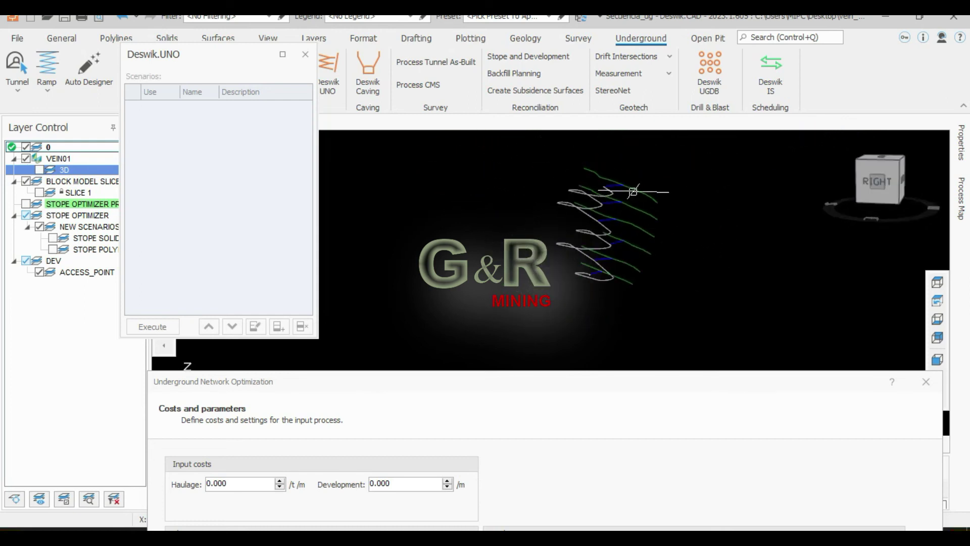
{"action": "left_click", "coordinate": [40, 170]}
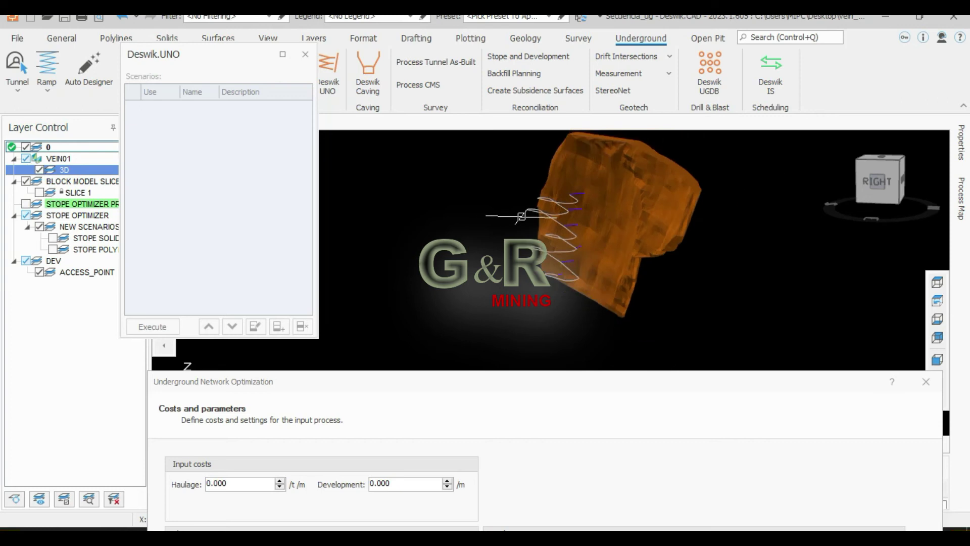
{"action": "left_click", "coordinate": [53, 238]}
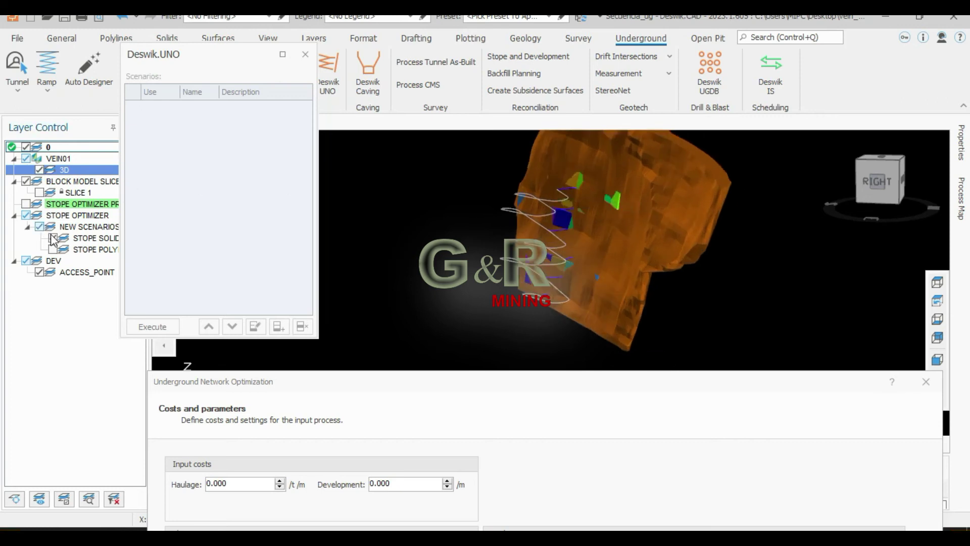
{"action": "mouse_move", "coordinate": [858, 201]}
{"action": "left_mouse_down"}
{"action": "mouse_move", "coordinate": [842, 187]}
{"action": "mouse_move", "coordinate": [859, 198]}
{"action": "mouse_move", "coordinate": [768, 201]}
{"action": "mouse_move", "coordinate": [783, 182]}
{"action": "mouse_move", "coordinate": [743, 199]}
{"action": "mouse_move", "coordinate": [722, 186]}
{"action": "mouse_move", "coordinate": [732, 191]}
{"action": "left_mouse_up"}
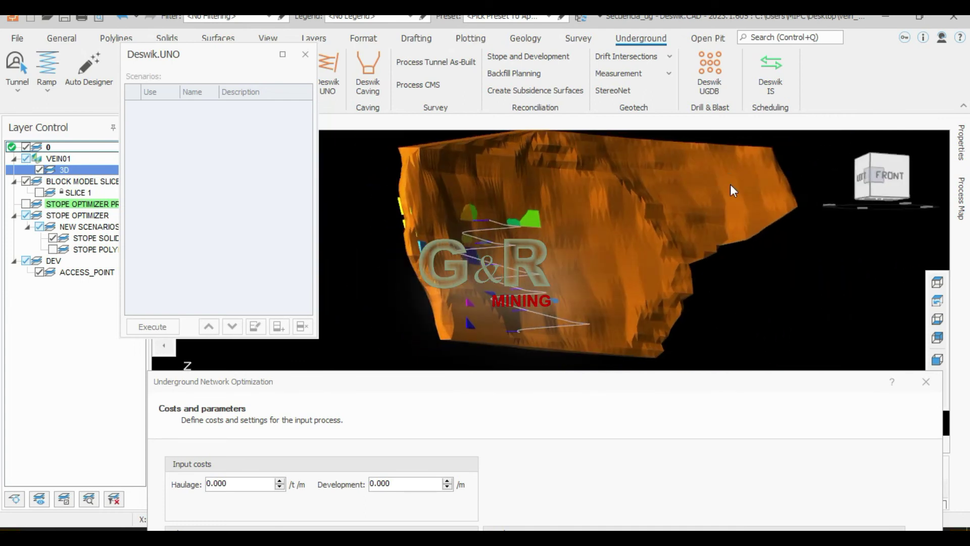
{"action": "left_click", "coordinate": [39, 169]}
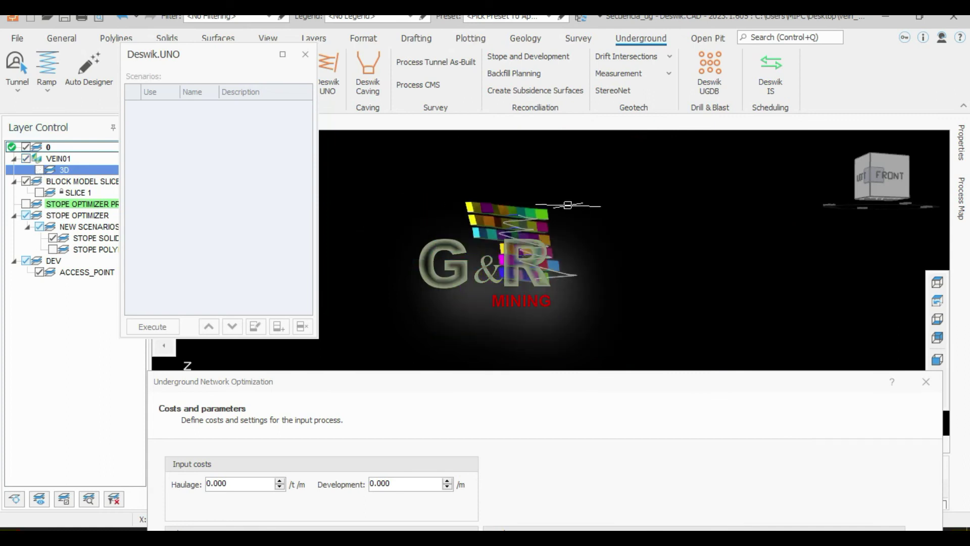
{"action": "mouse_move", "coordinate": [605, 384]}
{"action": "left_mouse_down"}
{"action": "mouse_move", "coordinate": [518, 67]}
{"action": "mouse_move", "coordinate": [525, 48]}
{"action": "left_mouse_up"}
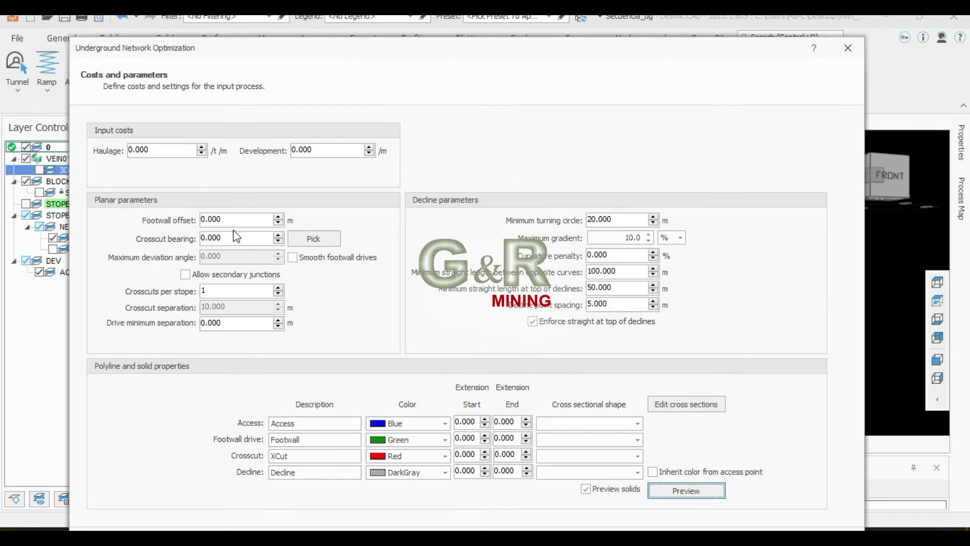
Review the Footwall offset and Crosscuts per stope values, then open the Tunnel Sections editor
{"action": "left_click_drag", "start_coordinate": [222, 220], "coordinate": [190, 228]}
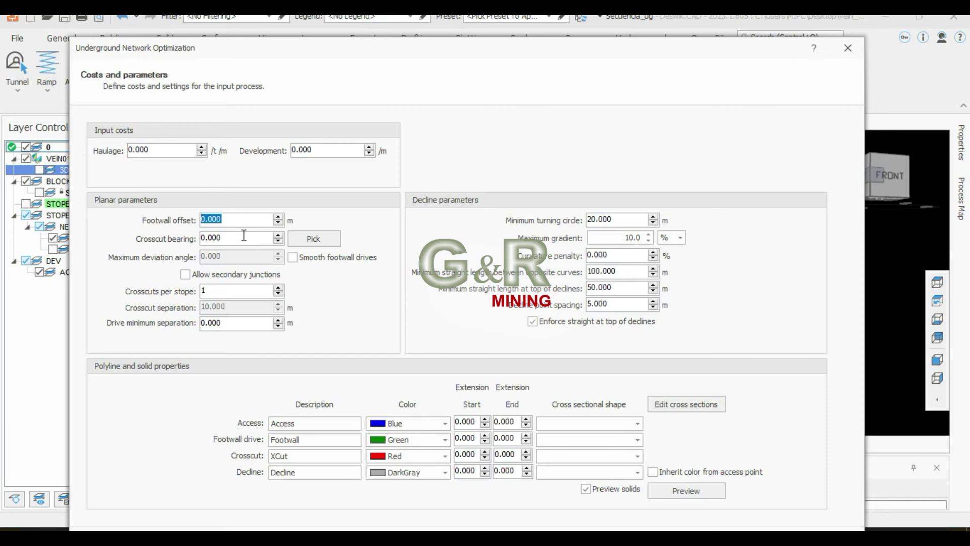
{"action": "left_click_drag", "start_coordinate": [222, 292], "coordinate": [178, 296]}
{"action": "left_click_drag", "start_coordinate": [490, 58], "coordinate": [492, 34]}
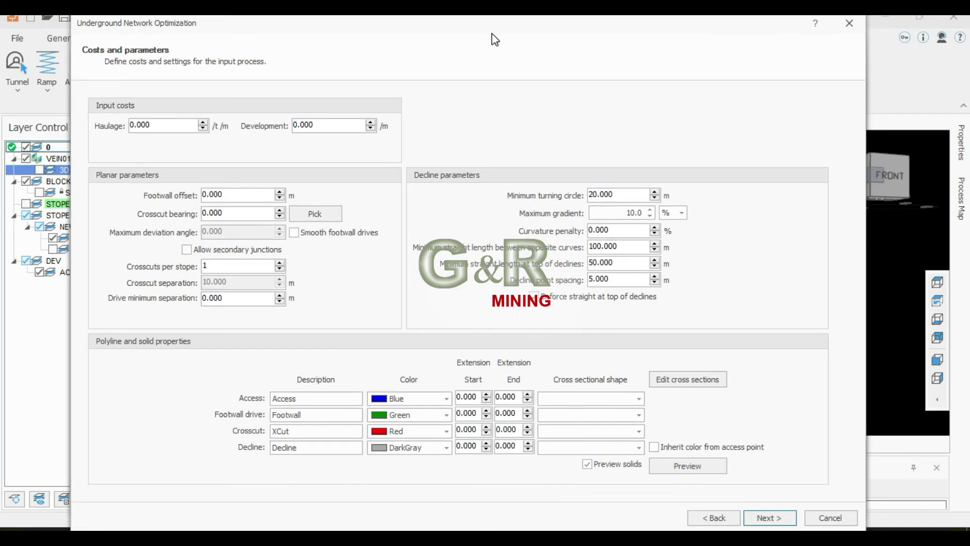
{"action": "left_click", "coordinate": [668, 380]}
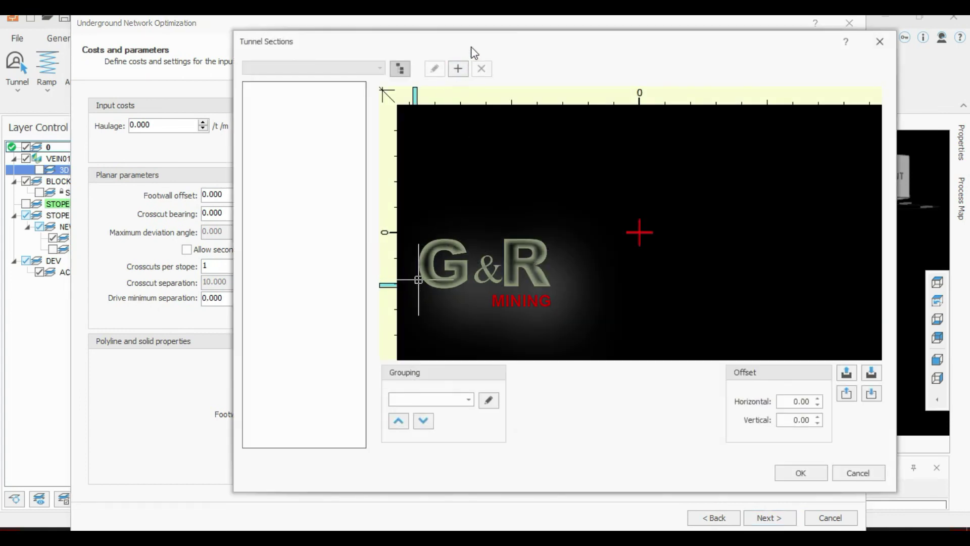
Add a new tunnel section named ACCESS, recreating it after a first attempt
{"action": "left_click_drag", "start_coordinate": [472, 44], "coordinate": [536, 77]}
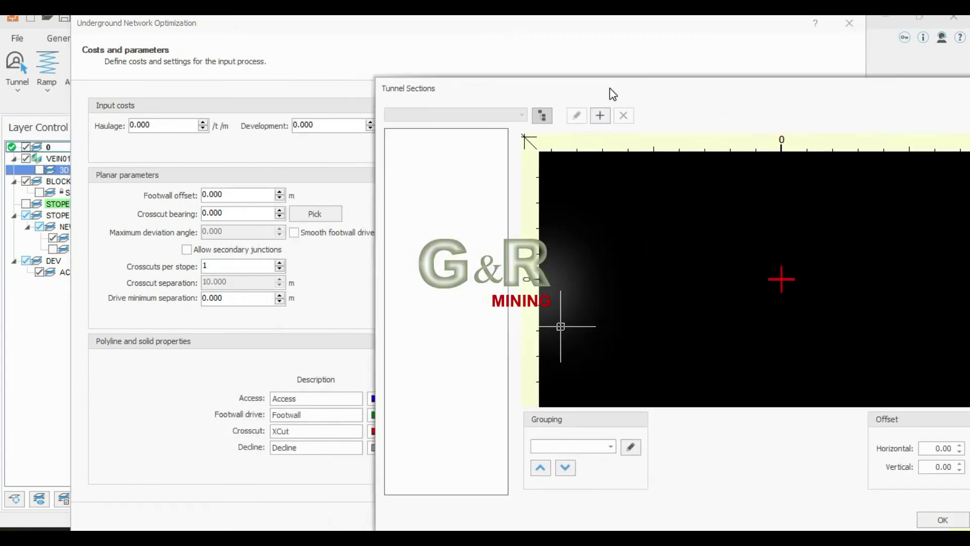
{"action": "left_click", "coordinate": [524, 106]}
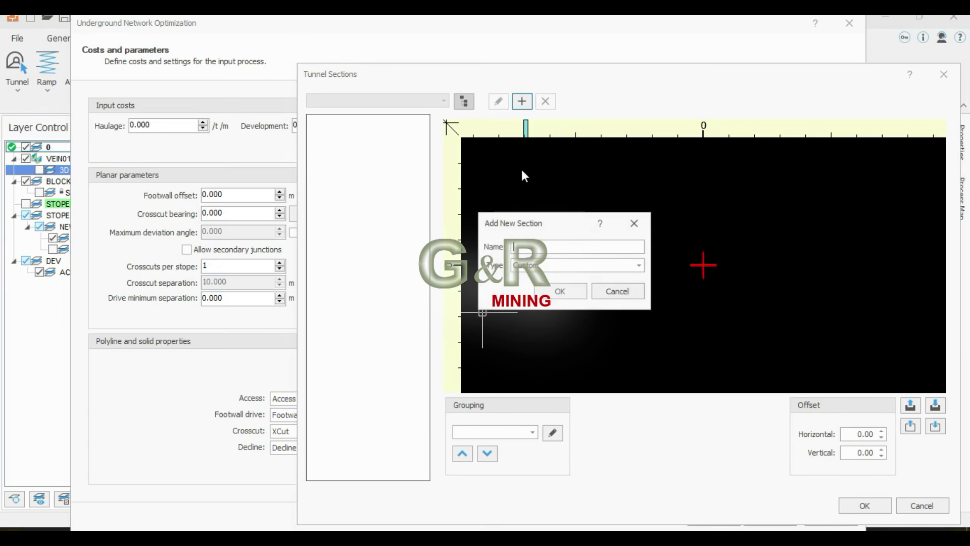
{"action": "type", "text": "ACC"}
{"action": "left_click", "coordinate": [548, 287]}
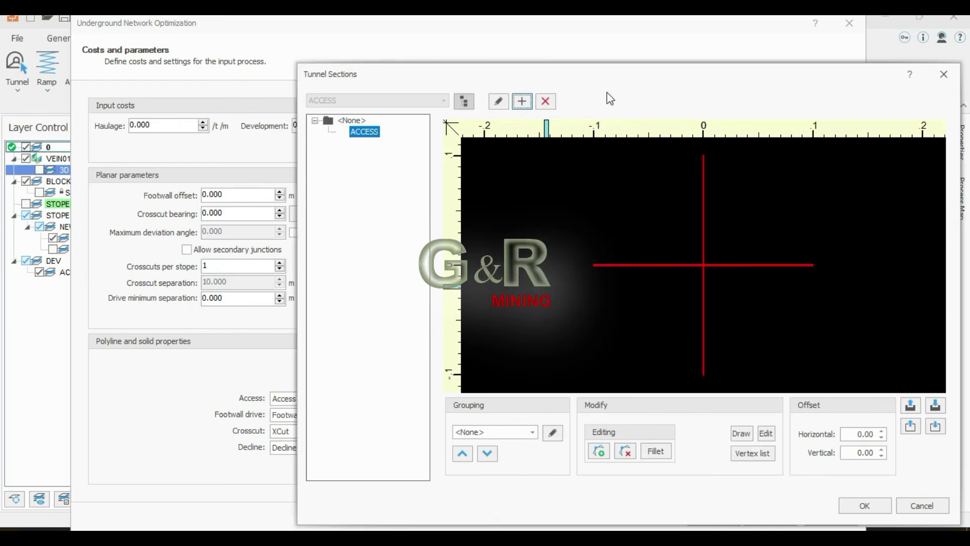
{"action": "left_click_drag", "start_coordinate": [614, 90], "coordinate": [570, 48]}
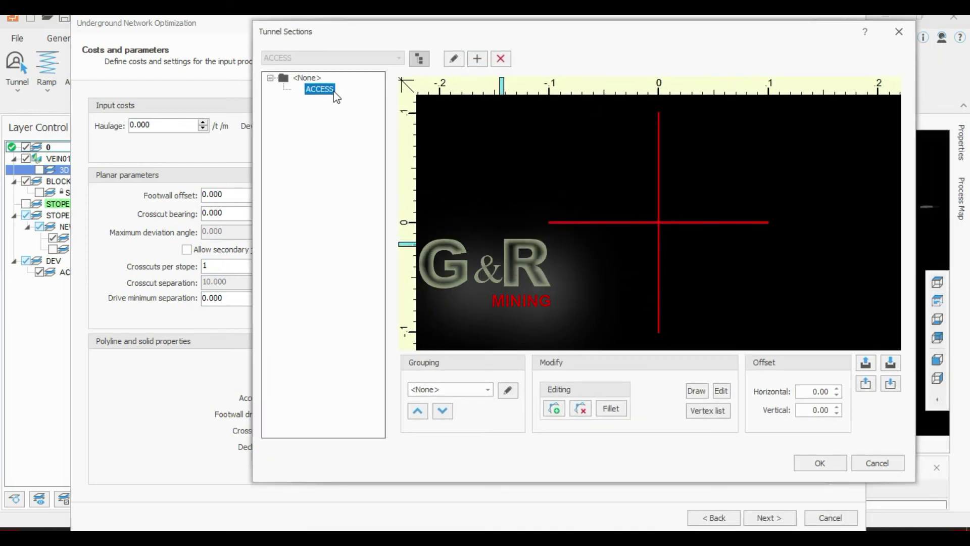
{"action": "left_click", "coordinate": [509, 392]}
{"action": "left_click", "coordinate": [319, 90]}
{"action": "left_click", "coordinate": [495, 58]}
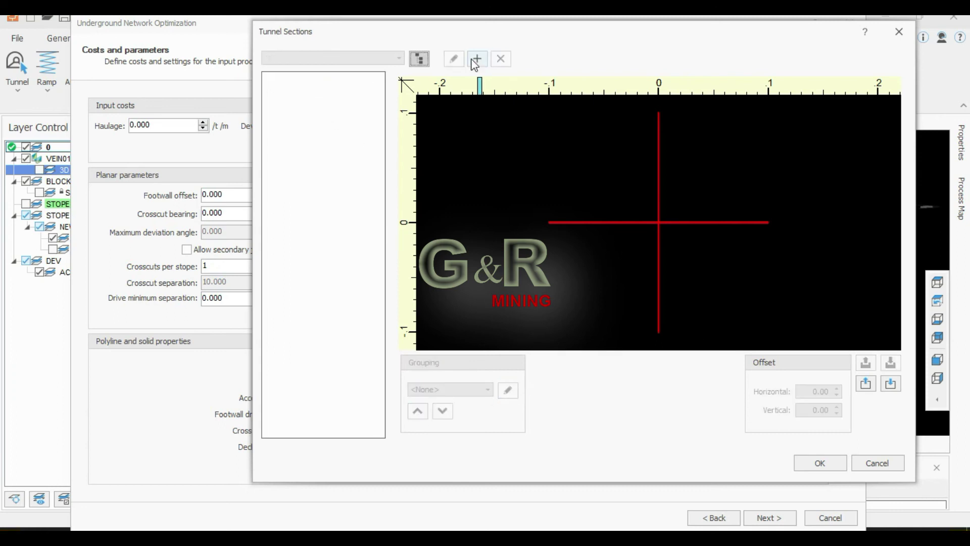
{"action": "type", "text": "ACCESS"}
Make ACCESS an arch 3.00 m wide, 3.00 m high with 1.20 radius
{"action": "left_click", "coordinate": [566, 268]}
{"action": "left_click", "coordinate": [547, 292]}
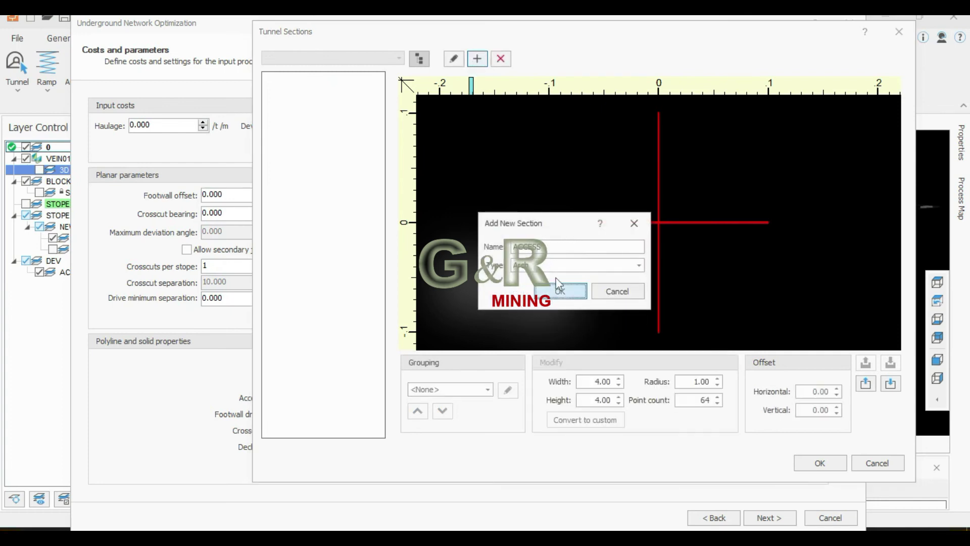
{"action": "double_click", "coordinate": [592, 384]}
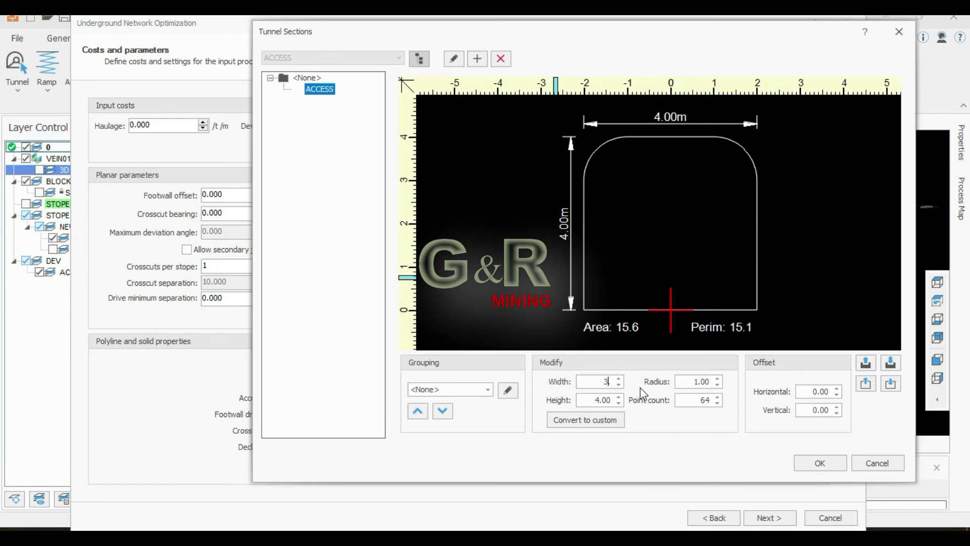
{"action": "type", "text": "3."}
{"action": "double_click", "coordinate": [588, 400]}
{"action": "type", "text": "3"}
{"action": "double_click", "coordinate": [705, 381]}
{"action": "type", "text": ".5"}
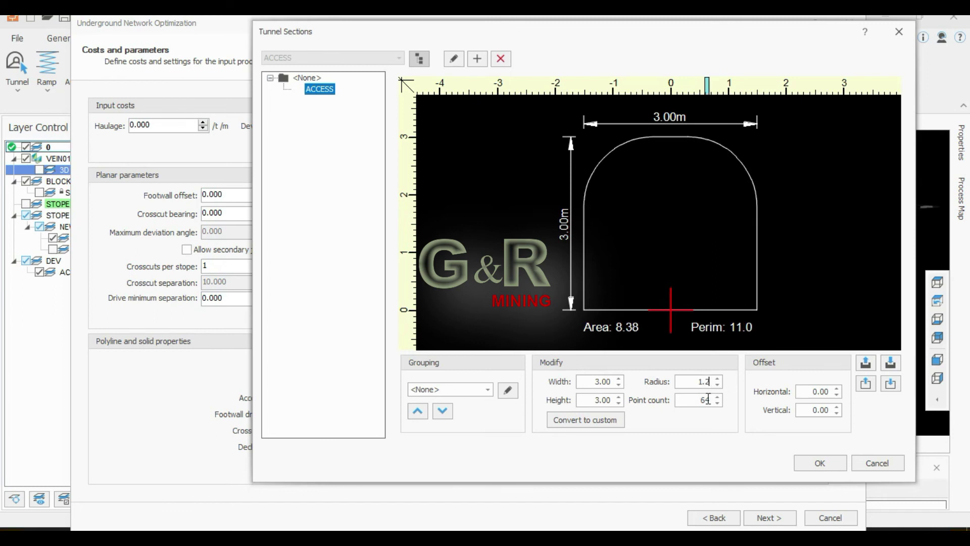
{"action": "left_click", "coordinate": [477, 58]}
{"action": "type", "text": "FOOTWALL"}
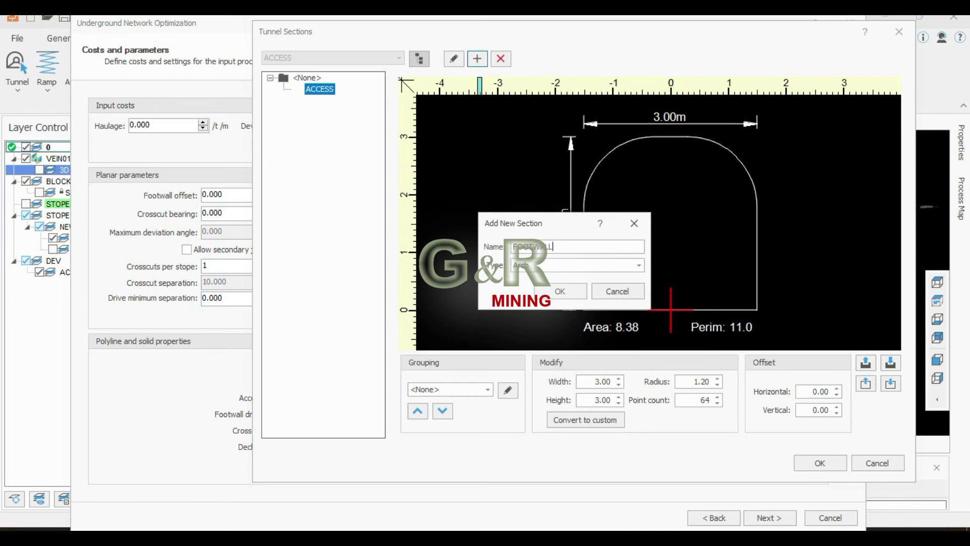
Create the arched FOOTWALL section and set its width to 5
{"action": "left_click", "coordinate": [575, 264]}
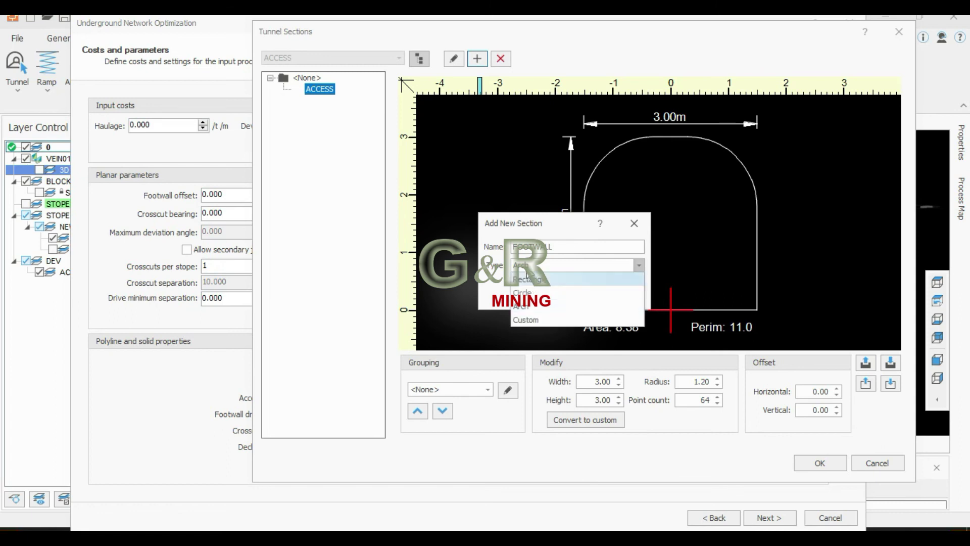
{"action": "left_click", "coordinate": [528, 275]}
{"action": "left_click", "coordinate": [559, 291]}
{"action": "double_click", "coordinate": [609, 401]}
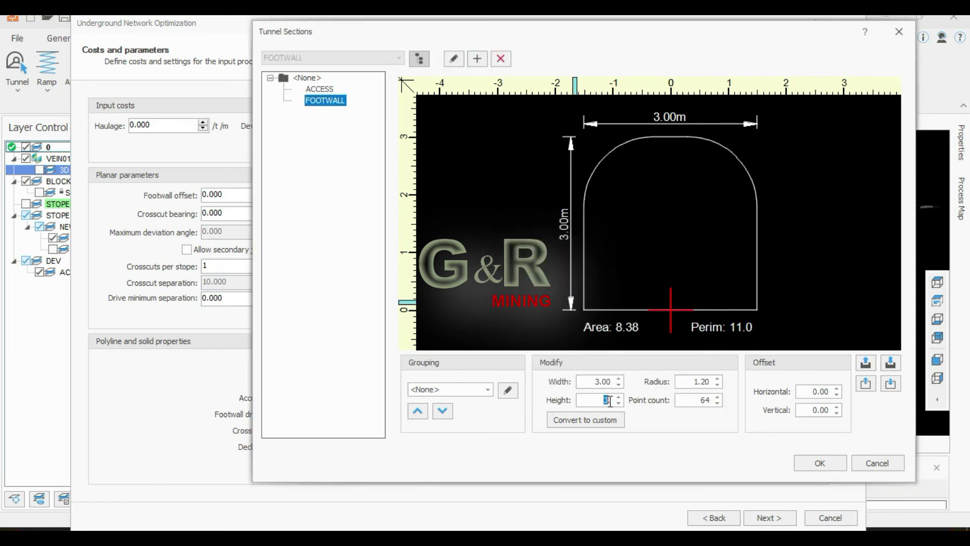
{"action": "left_click", "coordinate": [593, 382]}
{"action": "type", "text": "5"}
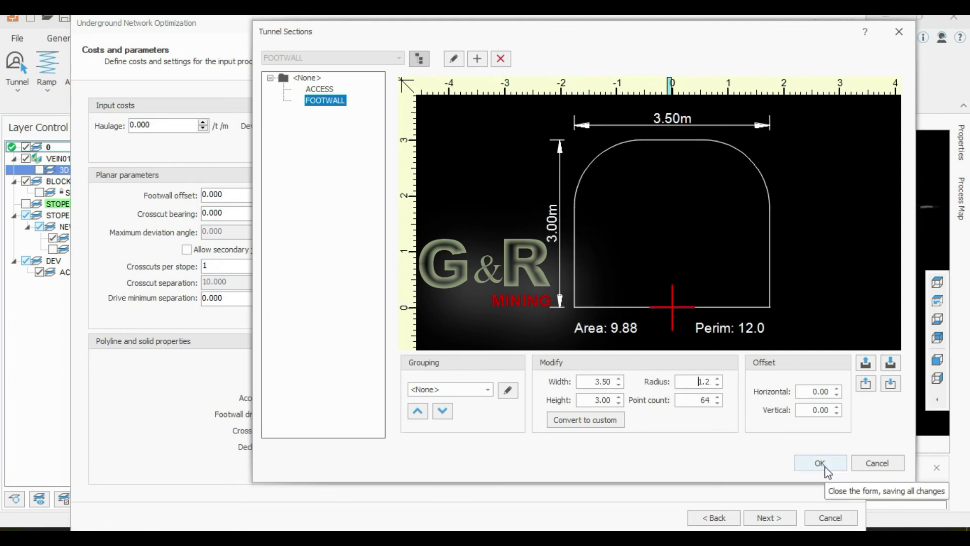
Add a CROSSCUT section 4.00 m wide and 3.50 m high, adjusting its radius
{"action": "left_click", "coordinate": [477, 59]}
{"action": "type", "text": "CROSSCUT"}
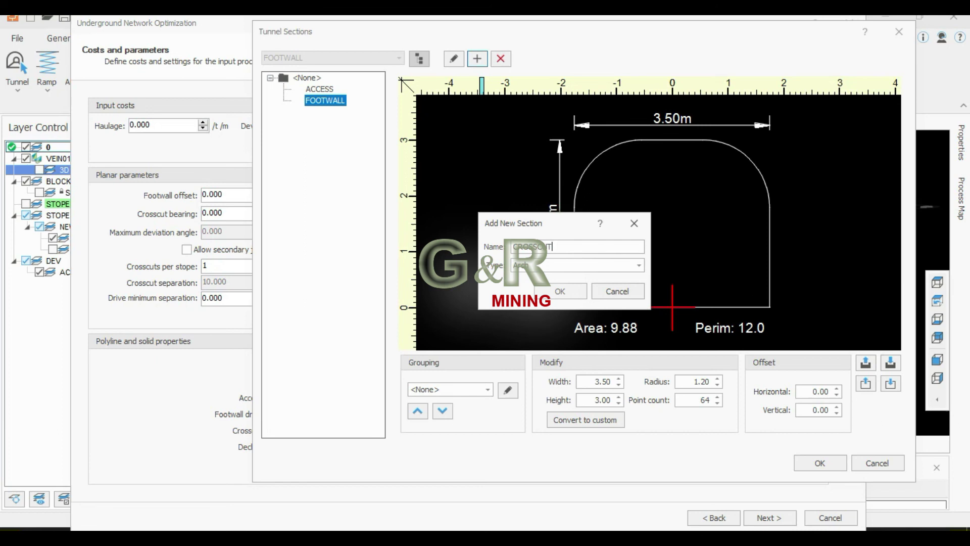
{"action": "left_click", "coordinate": [560, 291]}
{"action": "double_click", "coordinate": [601, 381]}
{"action": "type", "text": "4"}
{"action": "key", "text": "Tab"}
{"action": "type", "text": "3.5"}
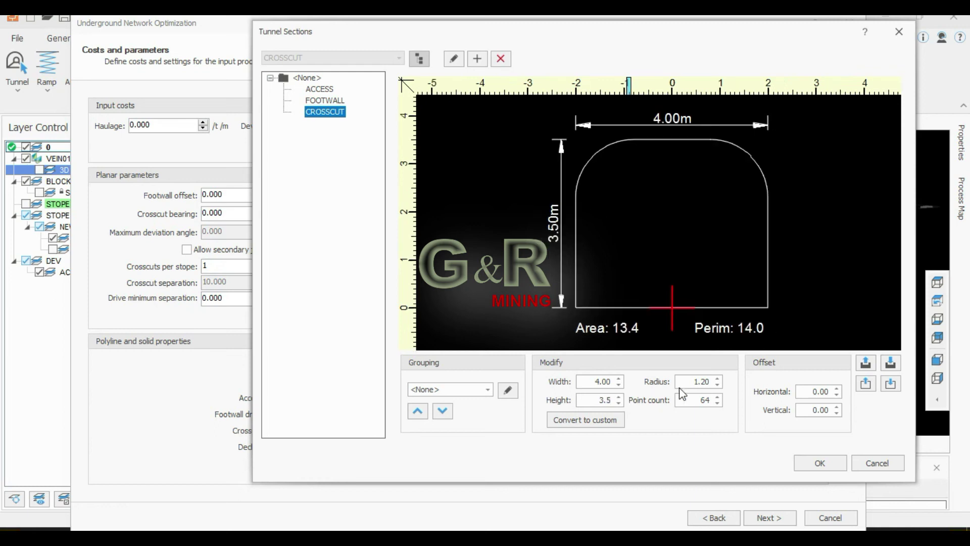
{"action": "left_click", "coordinate": [694, 383]}
{"action": "double_click", "coordinate": [695, 384]}
{"action": "type", "text": ".5"}
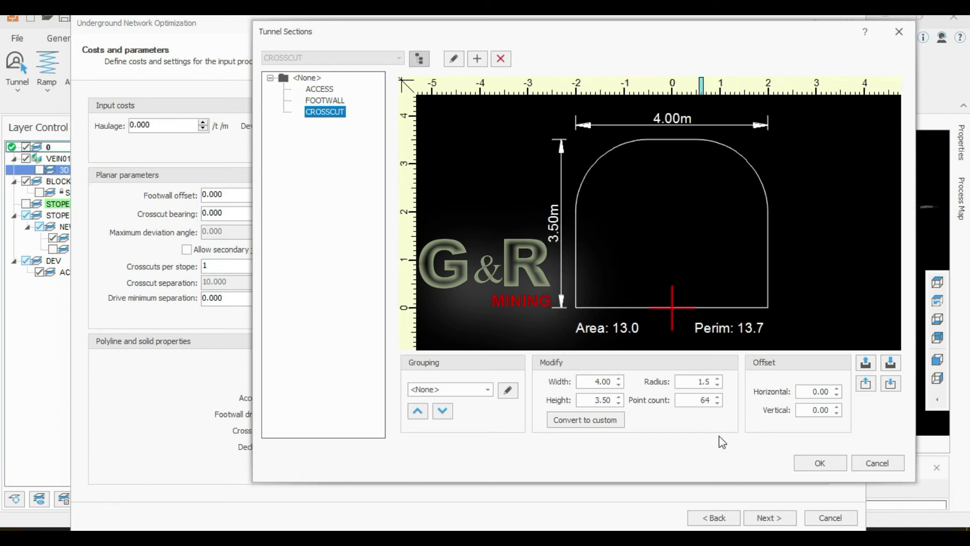
Add a 4.00 m high DECLINE arch with 1.80 radius, save, and assign ACCESS to access tunnels
{"action": "left_click", "coordinate": [477, 58]}
{"action": "type", "text": "DECLINE"}
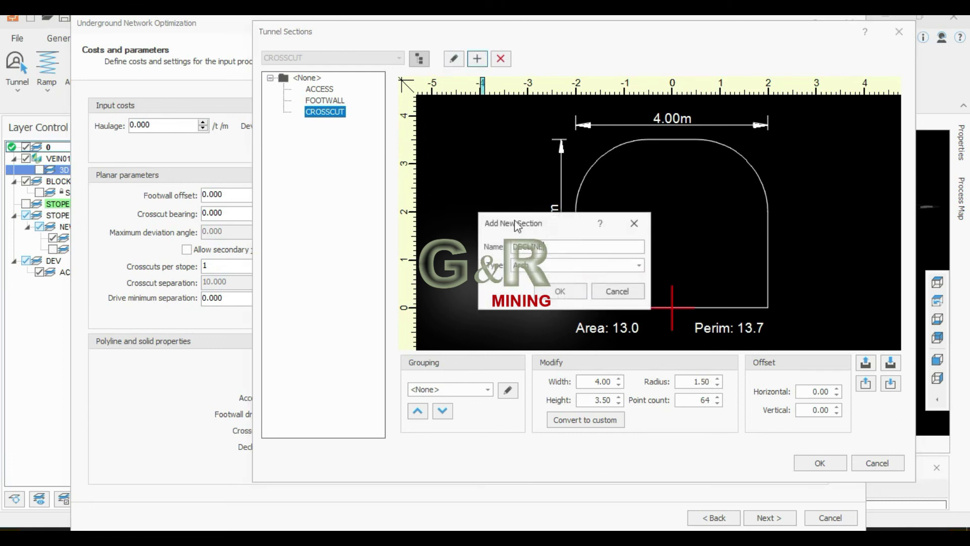
{"action": "left_click", "coordinate": [560, 291]}
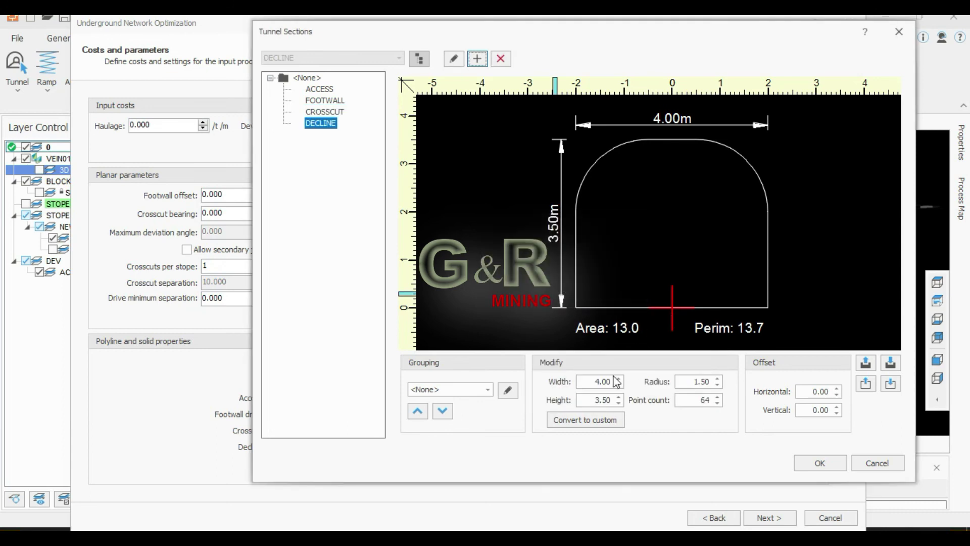
{"action": "double_click", "coordinate": [590, 404]}
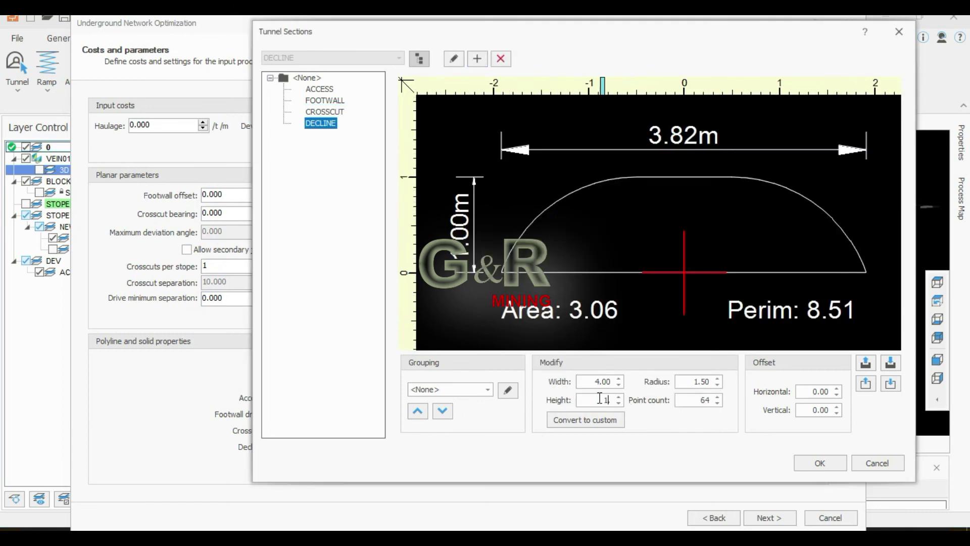
{"action": "double_click", "coordinate": [701, 381]}
{"action": "type", "text": ".8"}
{"action": "left_click", "coordinate": [692, 402]}
{"action": "left_click", "coordinate": [816, 462]}
{"action": "left_click", "coordinate": [635, 399]}
Assign ACCESS, FOOTWALL, CROSSCUT and DECLINE cross-sections to their tunnel types and preview the network
{"action": "left_click", "coordinate": [625, 419]}
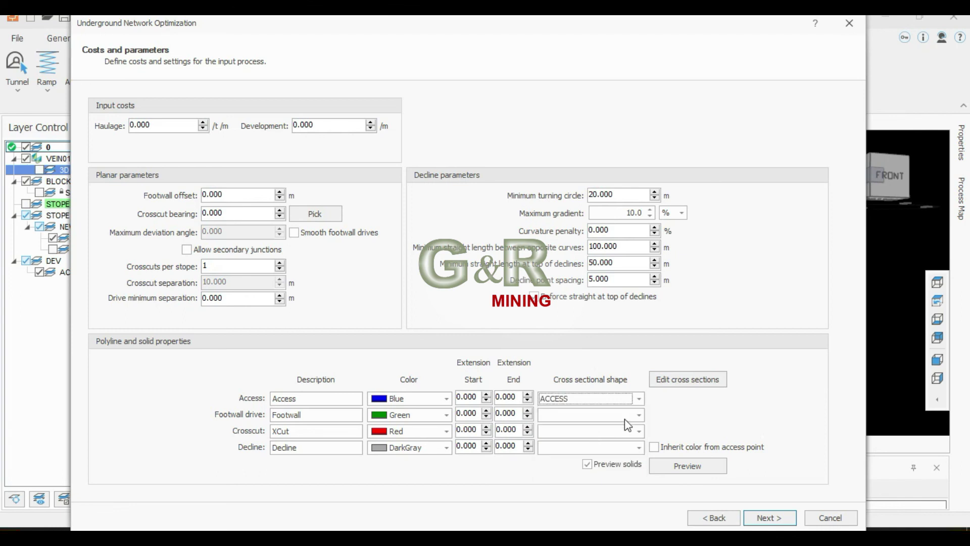
{"action": "left_click", "coordinate": [601, 455]}
{"action": "left_click", "coordinate": [601, 431]}
{"action": "left_click", "coordinate": [584, 485]}
{"action": "left_click", "coordinate": [609, 446]}
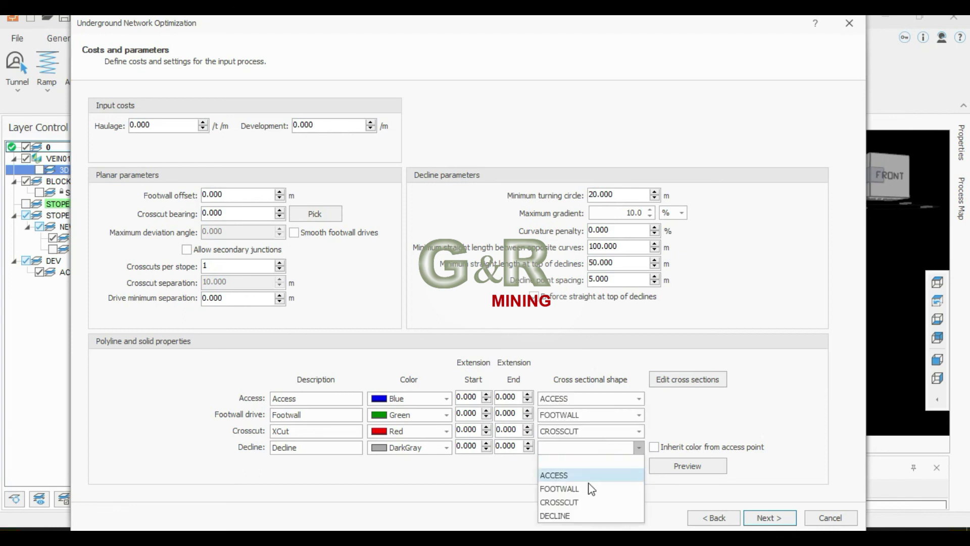
{"action": "left_click", "coordinate": [577, 514]}
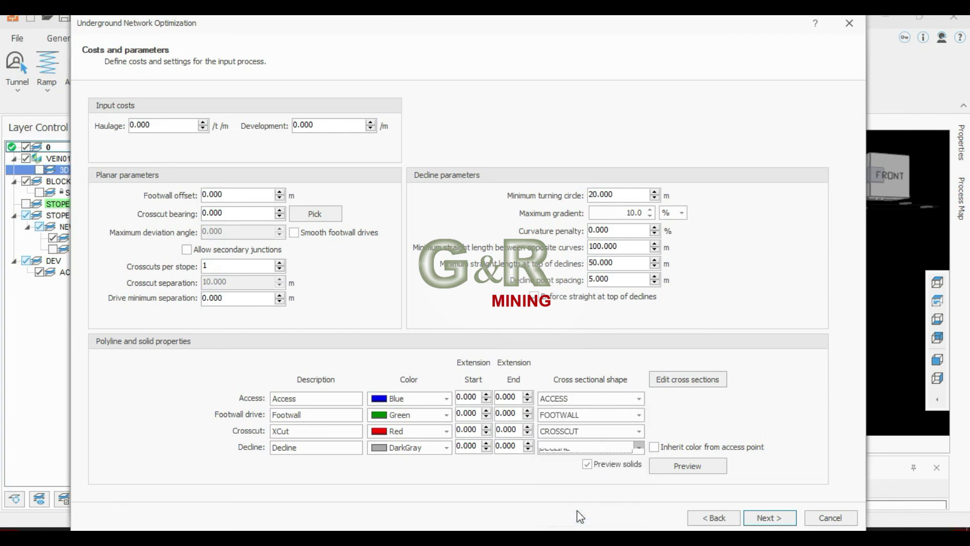
{"action": "left_click", "coordinate": [695, 466]}
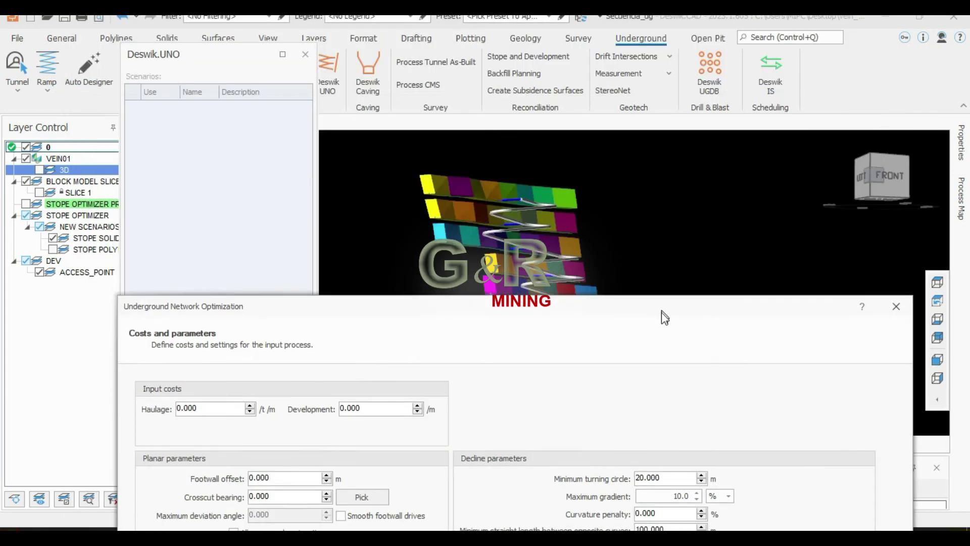
Inspect the previewed ramp from the right side with stope solids hidden and the vein solid shown
{"action": "left_click_drag", "start_coordinate": [619, 38], "coordinate": [648, 425]}
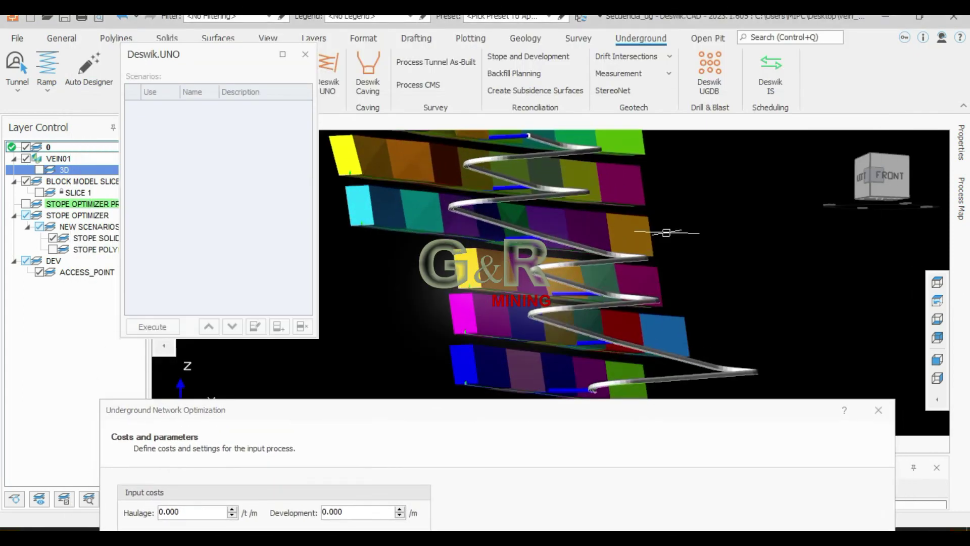
{"action": "left_click", "coordinate": [53, 238]}
{"action": "scroll", "coordinate": [520, 162], "scroll_direction": "up", "scroll_amount": 5}
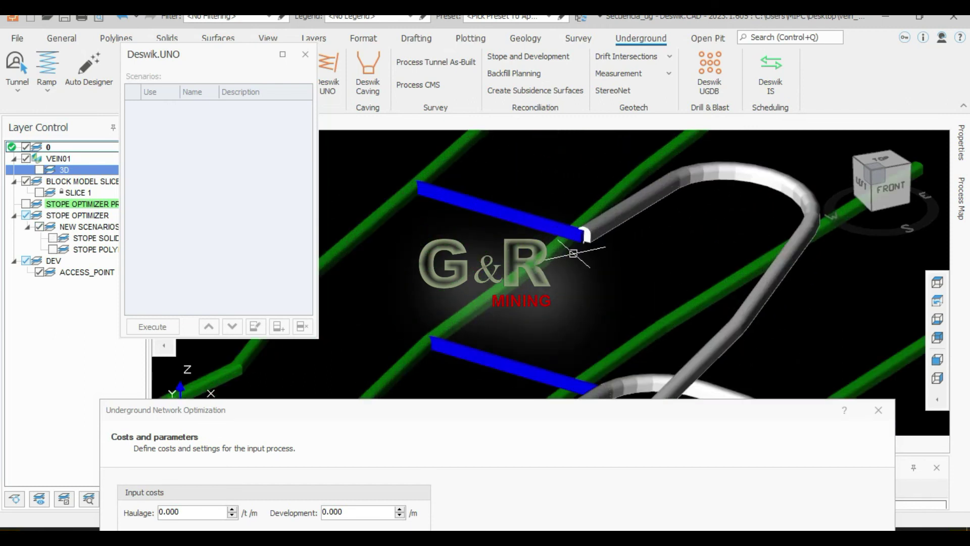
{"action": "scroll", "coordinate": [566, 182], "scroll_direction": "up", "scroll_amount": 3}
{"action": "scroll", "coordinate": [615, 260], "scroll_direction": "up", "scroll_amount": 3}
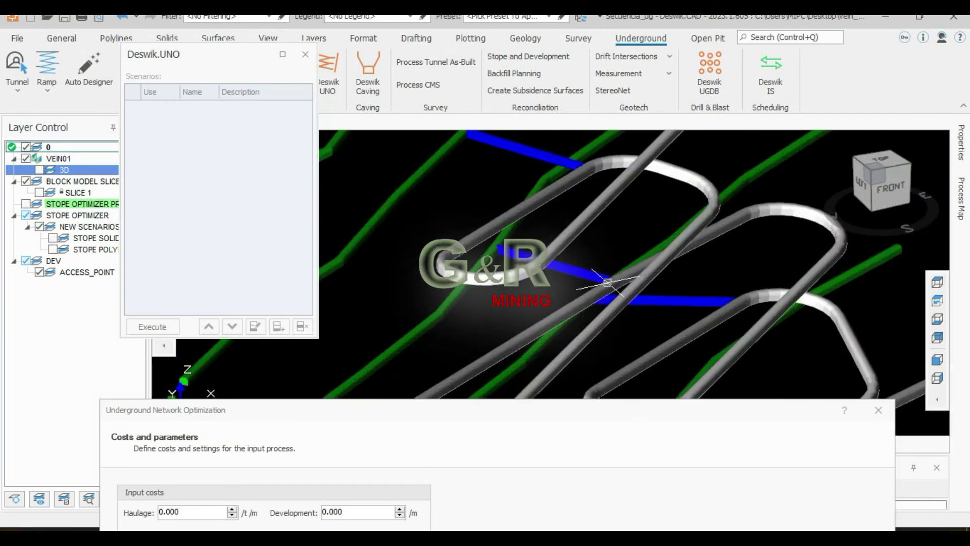
{"action": "mouse_move", "coordinate": [615, 259]}
{"action": "middle_mouse_down"}
{"action": "mouse_move", "coordinate": [829, 154]}
{"action": "mouse_move", "coordinate": [773, 169]}
{"action": "mouse_move", "coordinate": [909, 169]}
{"action": "mouse_move", "coordinate": [781, 202]}
{"action": "middle_mouse_up"}
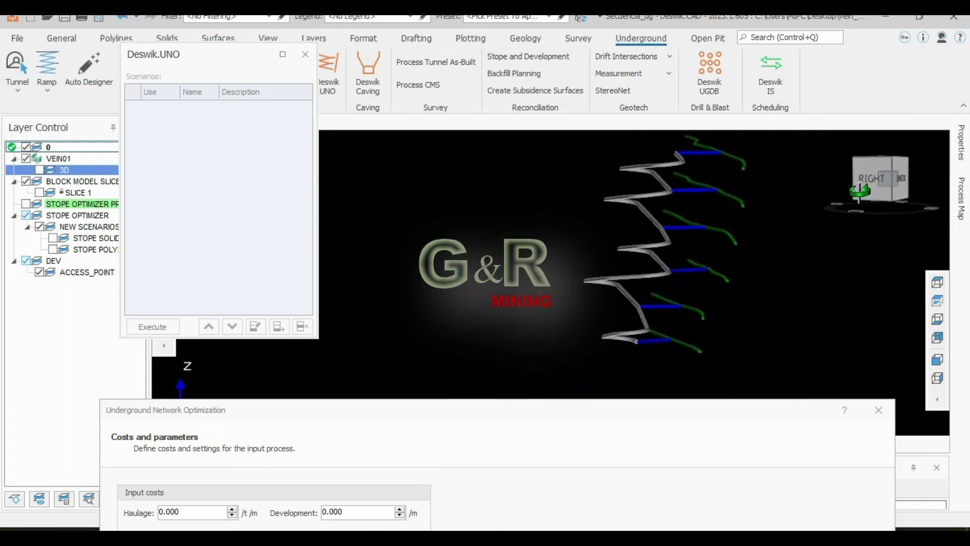
{"action": "left_click", "coordinate": [871, 184]}
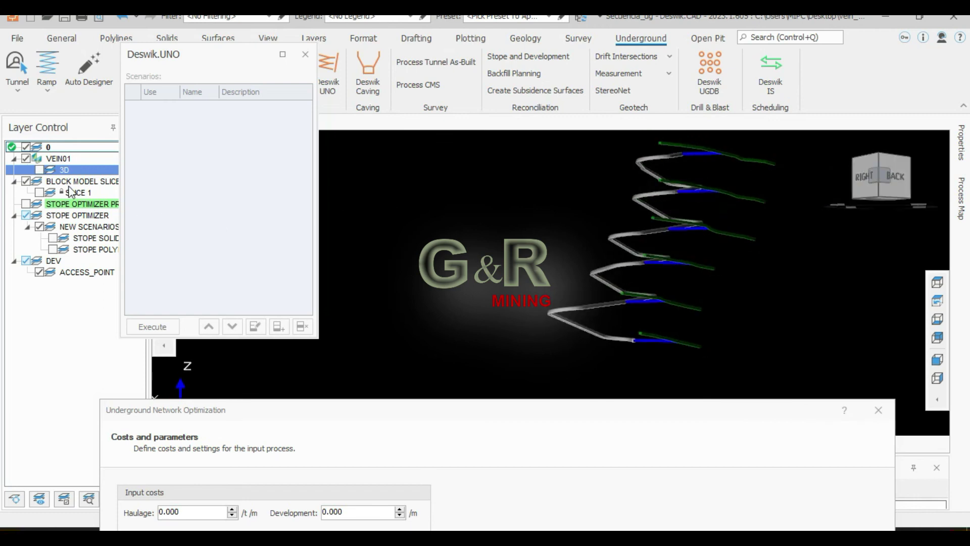
{"action": "left_click", "coordinate": [39, 169]}
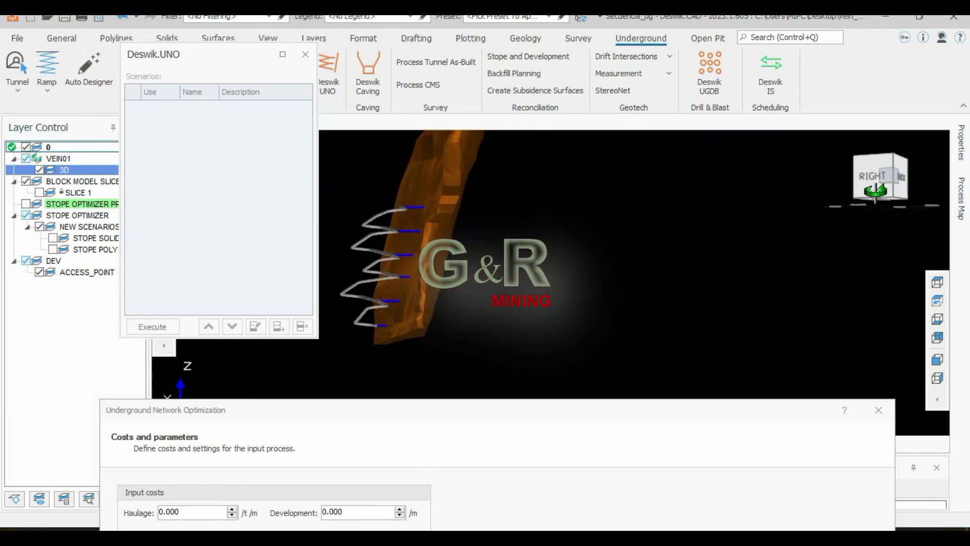
{"action": "scroll", "coordinate": [524, 217], "scroll_direction": "up", "scroll_amount": 2}
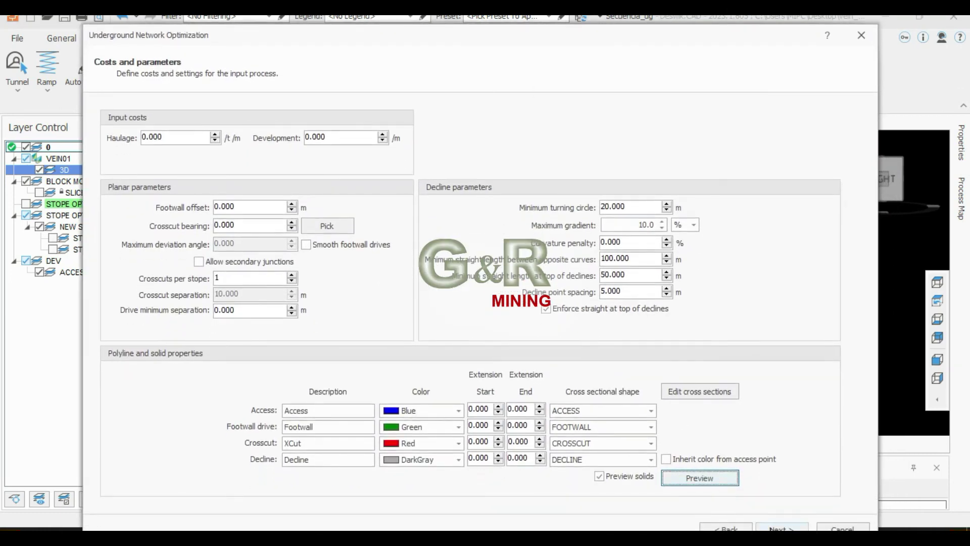
Finish the wizard and execute the decline scenario in the Deswik.UNO scenarios panel
{"action": "left_click", "coordinate": [781, 528]}
{"action": "left_click", "coordinate": [781, 528]}
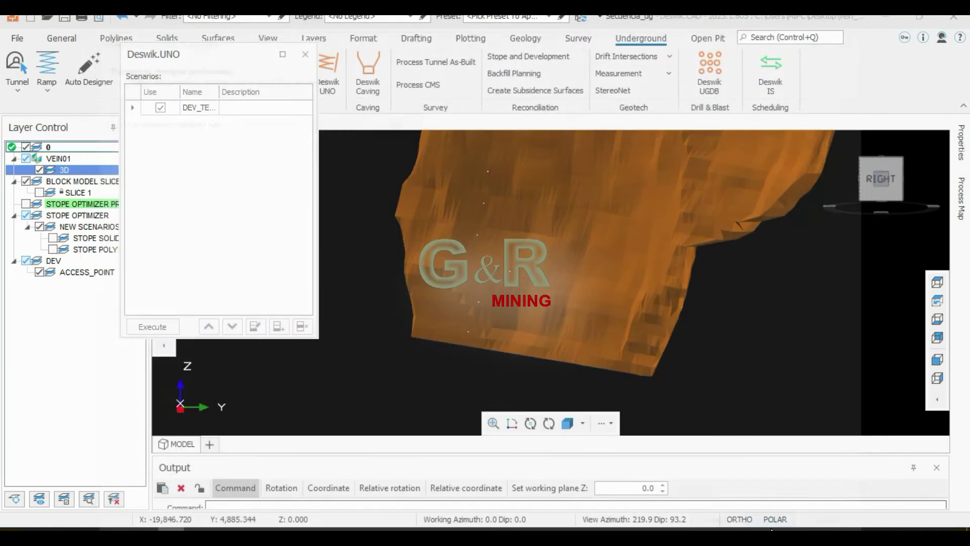
{"action": "left_click", "coordinate": [152, 326]}
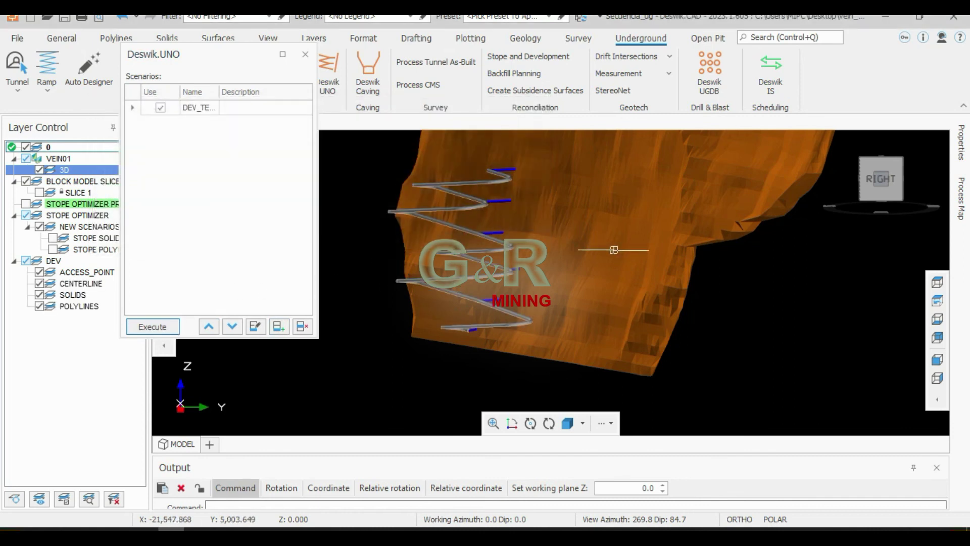
{"action": "scroll", "coordinate": [613, 247], "scroll_direction": "down", "scroll_amount": 1}
{"action": "left_click", "coordinate": [303, 59]}
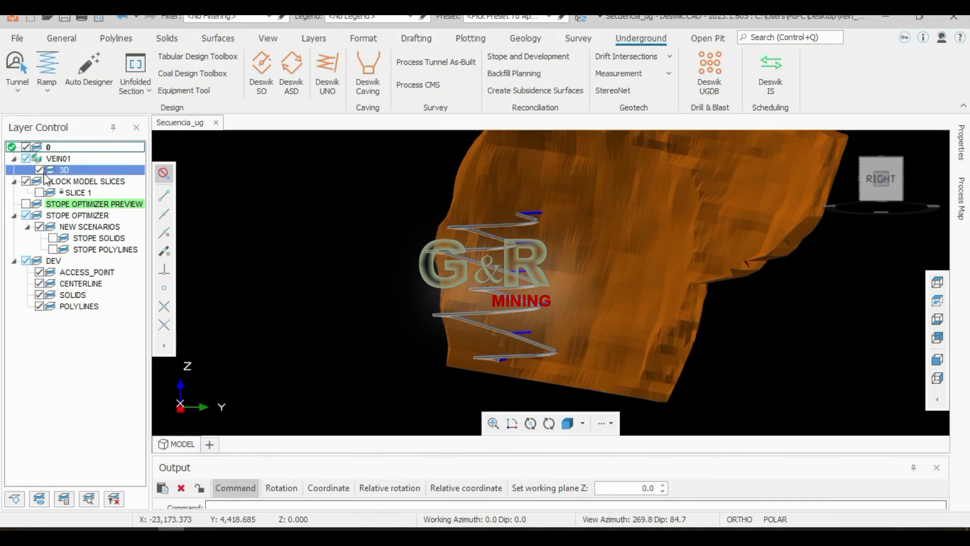
Hide the orebody solid and show the stope solids and block model slice around the decline
{"action": "left_click", "coordinate": [40, 170]}
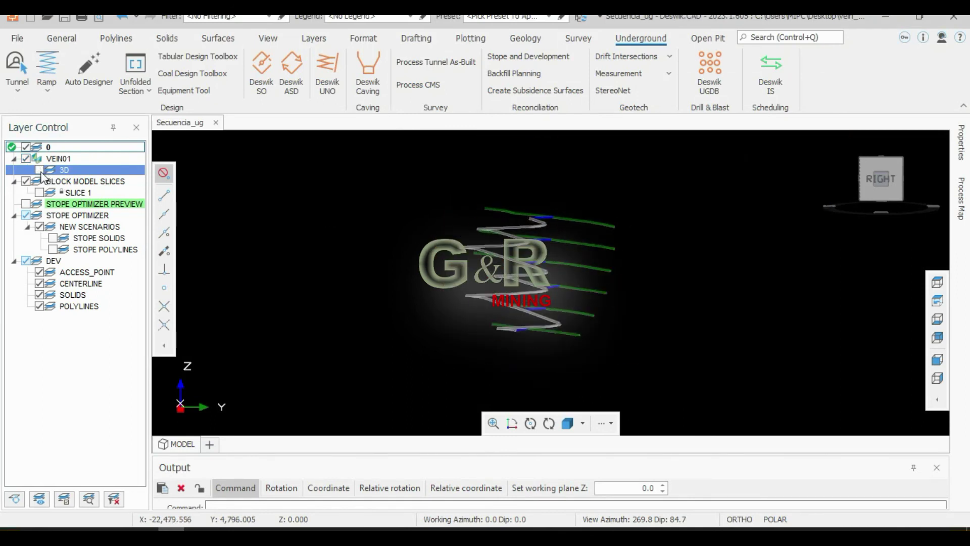
{"action": "left_click", "coordinate": [40, 170]}
{"action": "left_click", "coordinate": [53, 238]}
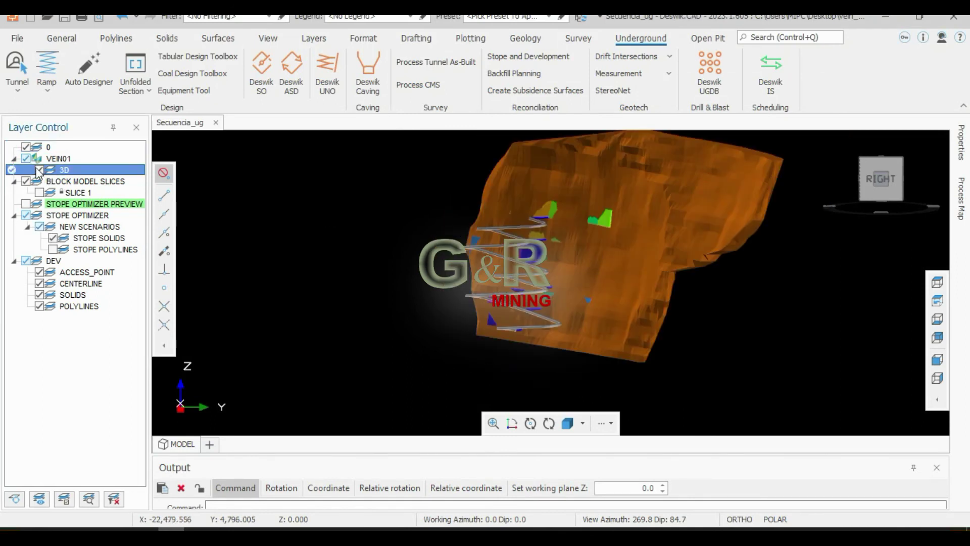
{"action": "left_click", "coordinate": [39, 170]}
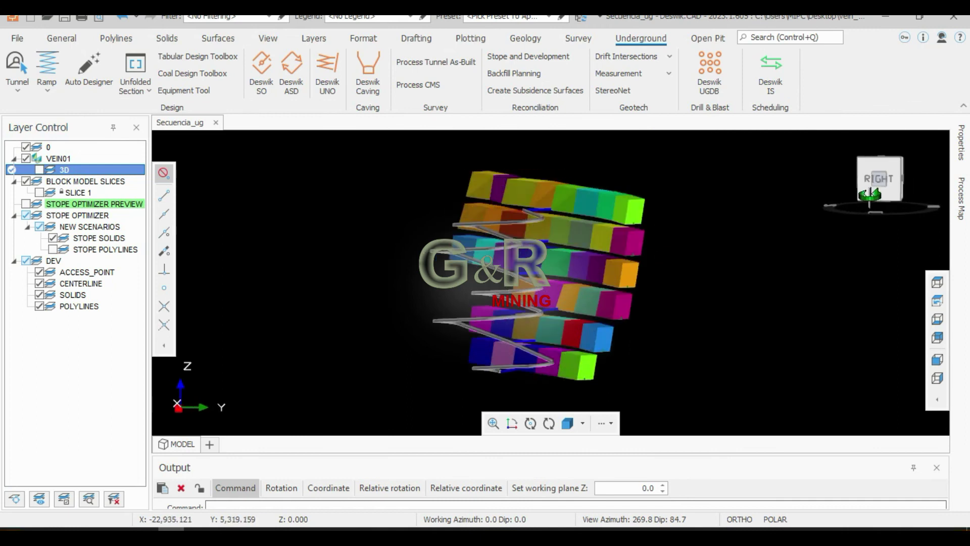
{"action": "left_click", "coordinate": [39, 193]}
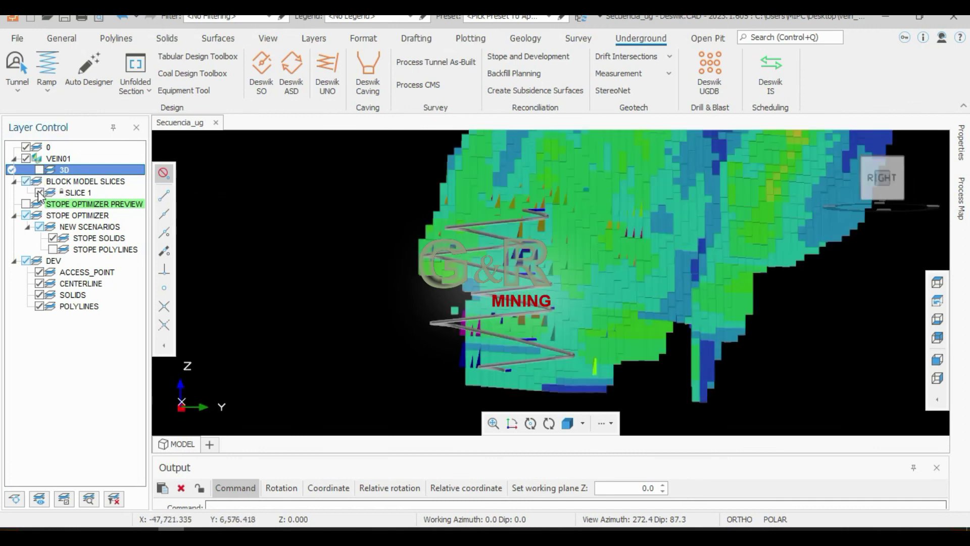
{"action": "left_click", "coordinate": [39, 192]}
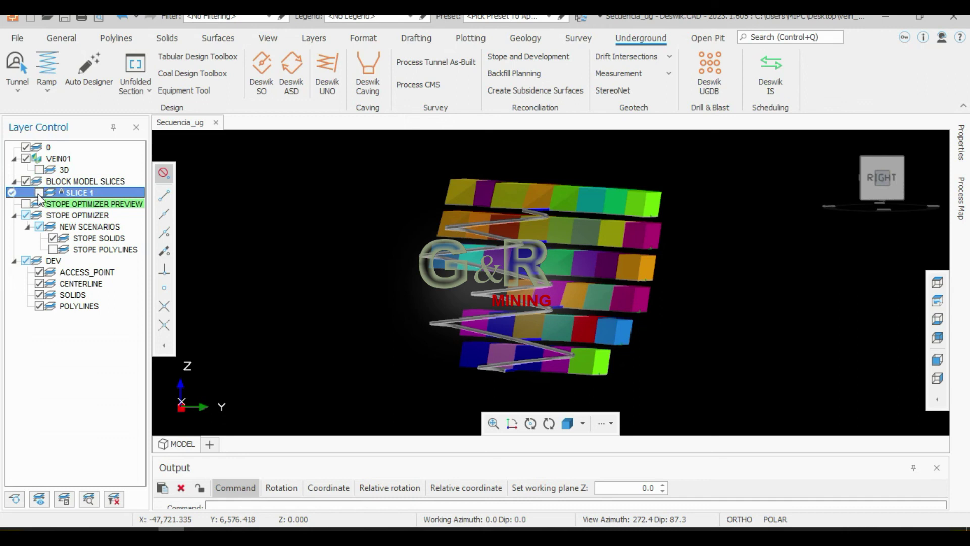
{"action": "left_click", "coordinate": [39, 192]}
Hide the block model slice and view the decline with stope solids from the right side and front
{"action": "left_click_drag", "start_coordinate": [873, 207], "coordinate": [835, 190]}
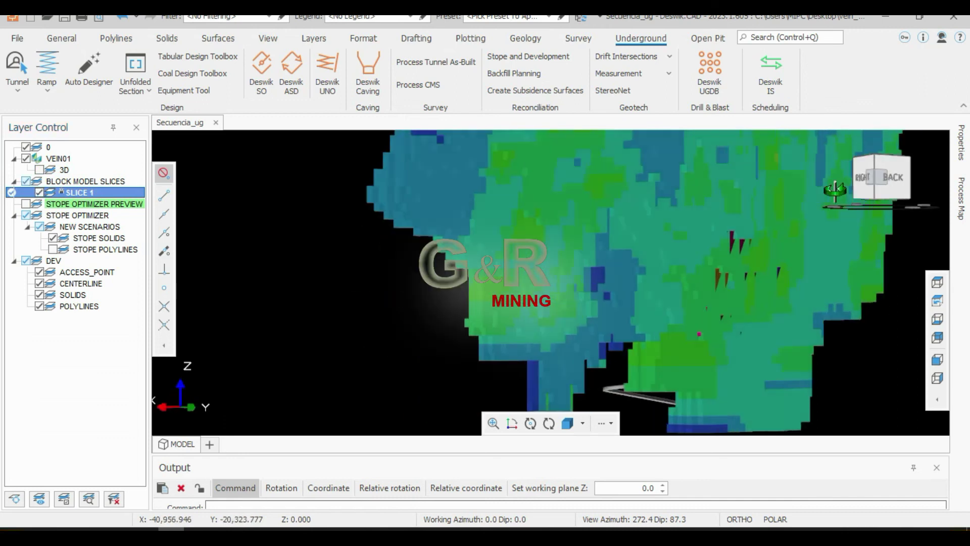
{"action": "left_click", "coordinate": [862, 177]}
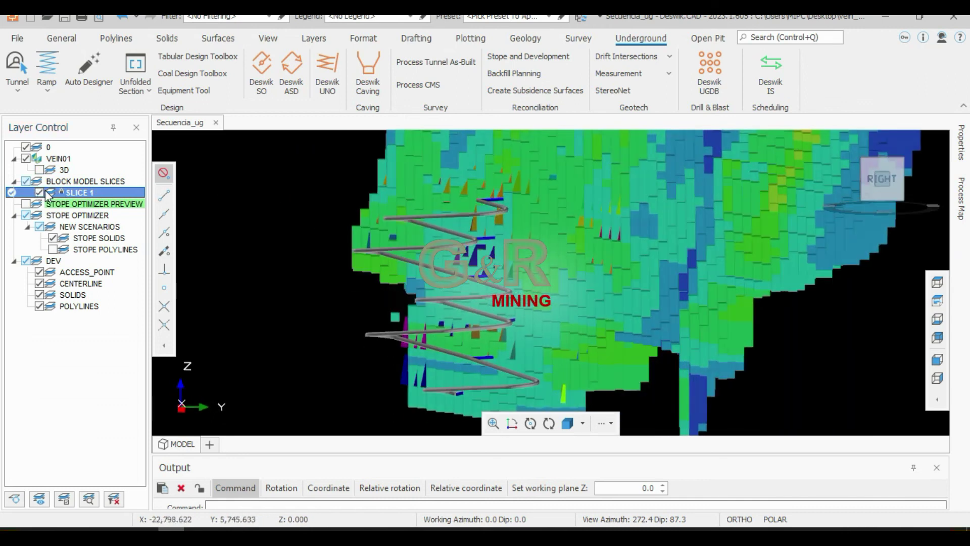
{"action": "left_click", "coordinate": [40, 193]}
{"action": "left_click", "coordinate": [53, 238]}
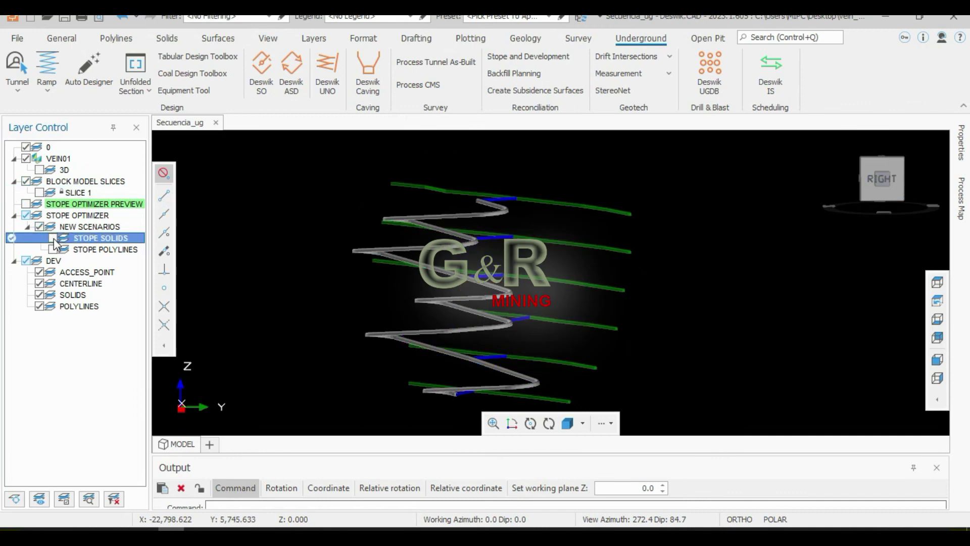
{"action": "left_click", "coordinate": [53, 238]}
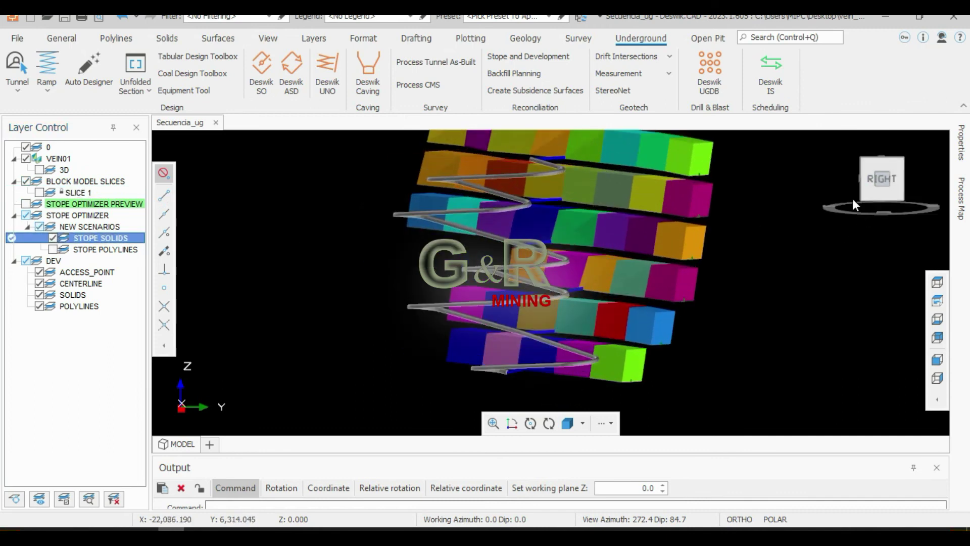
{"action": "left_click_drag", "start_coordinate": [853, 199], "coordinate": [922, 190]}
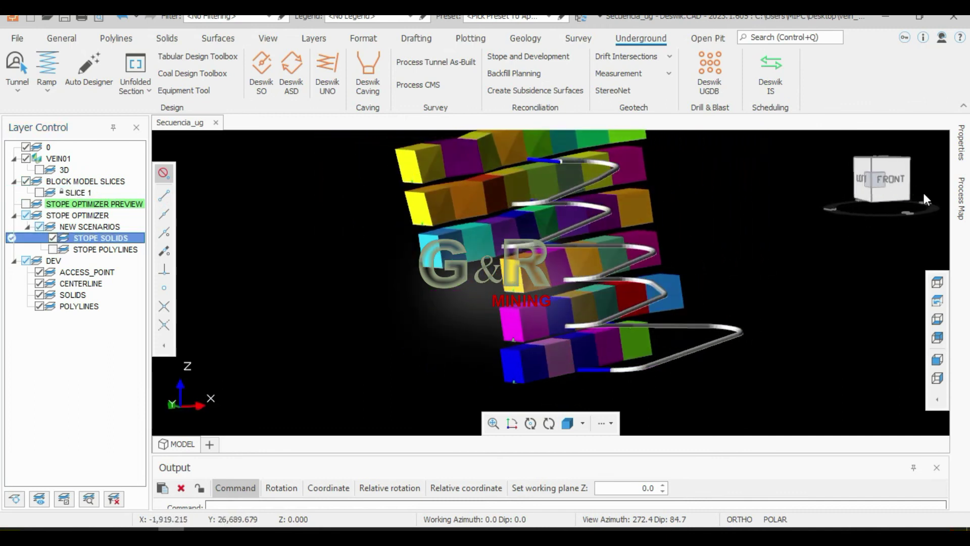
{"action": "scroll", "coordinate": [720, 207], "scroll_direction": "down", "scroll_amount": 2}
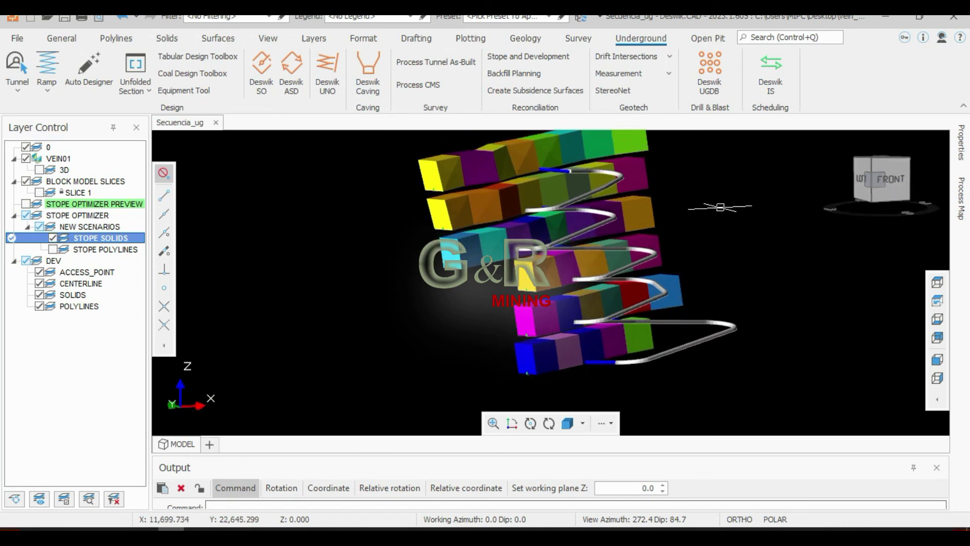